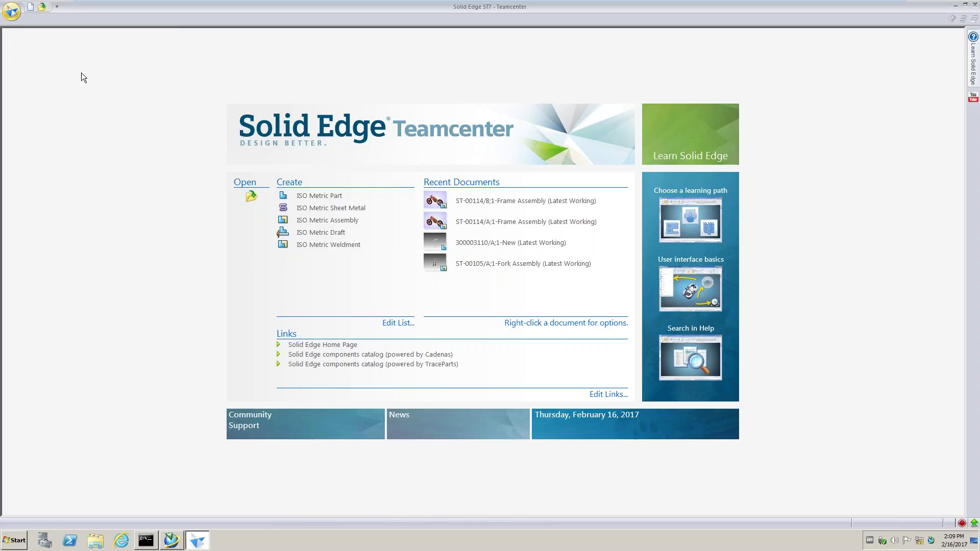
Step: Turn Teamcenter mode off and switch it back on
click(12, 11)
mouse_move(51, 168)
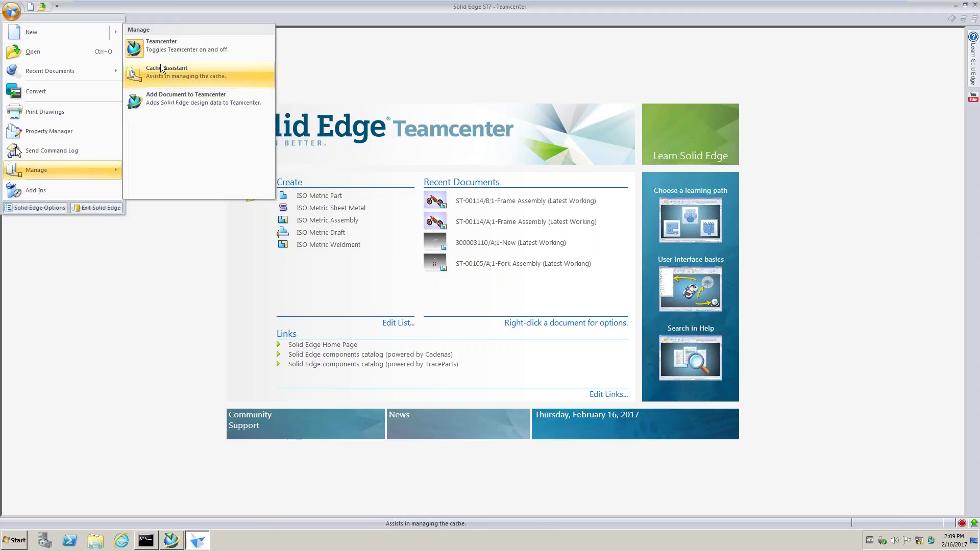
click(162, 51)
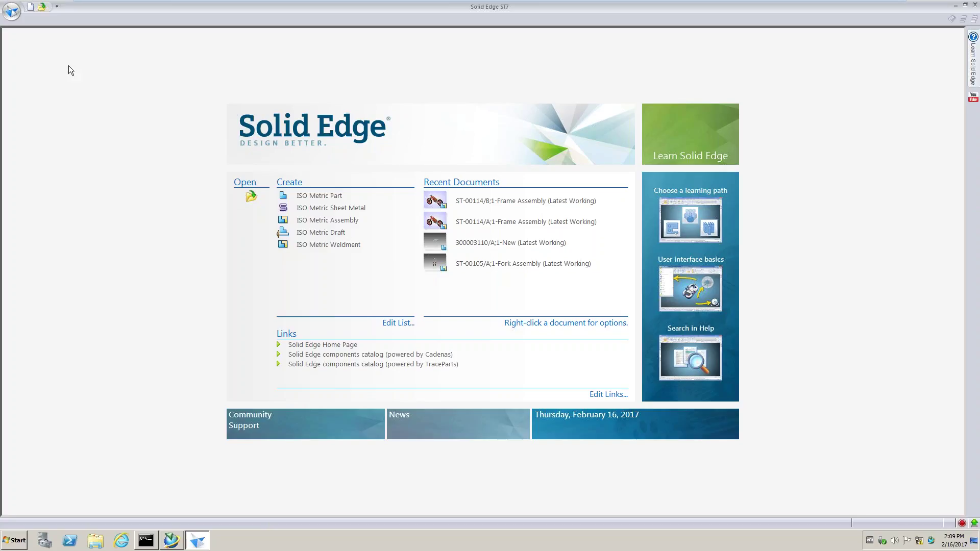
click(18, 16)
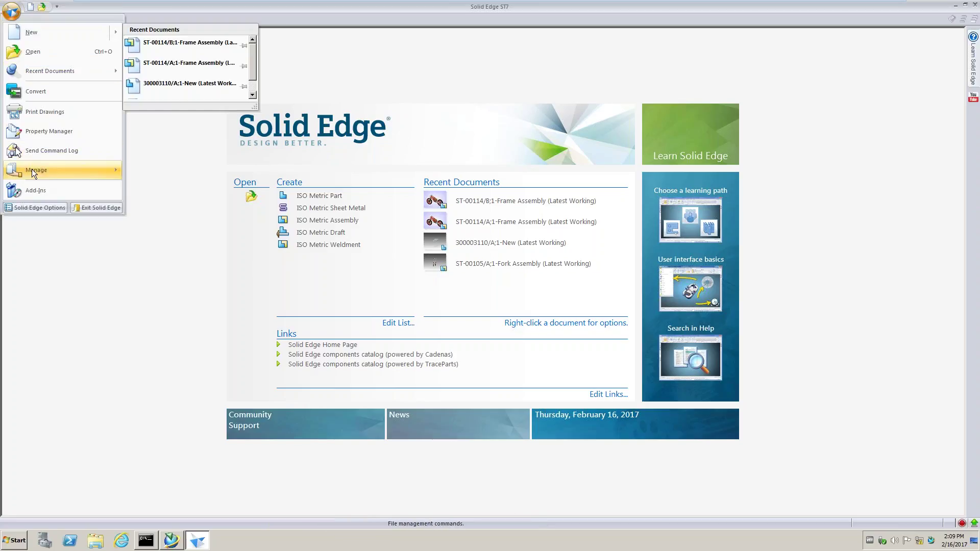
mouse_move(32, 171)
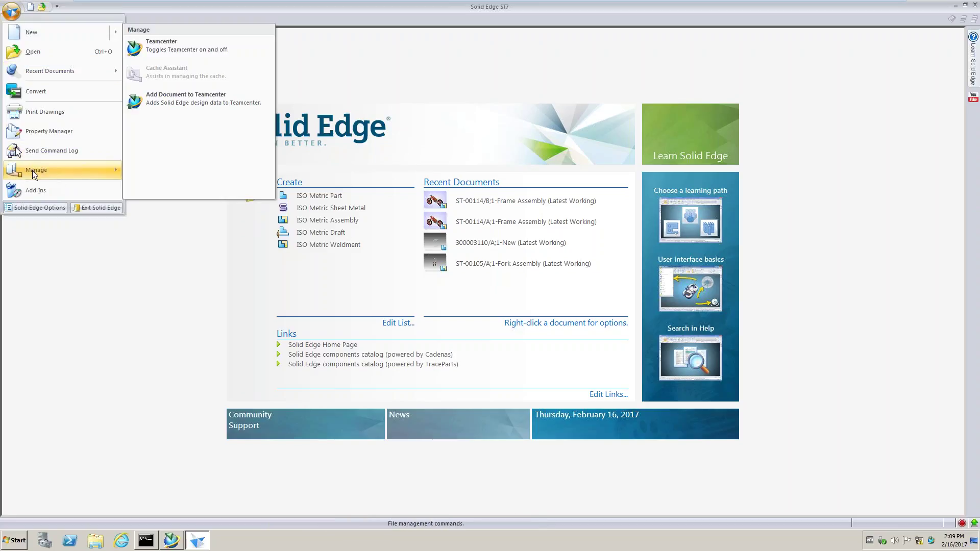
click(167, 47)
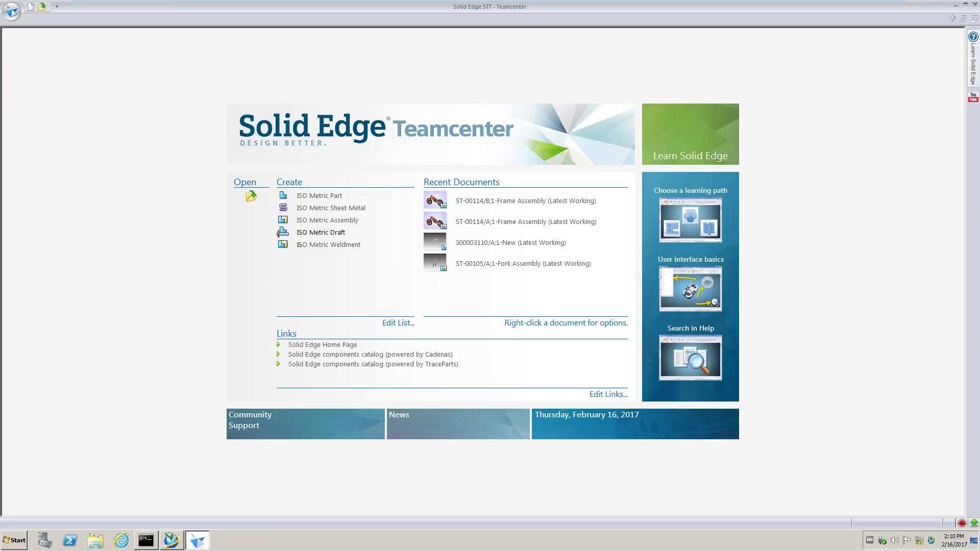
Step: Create a new ISO Metric part and model a thin box at the origin, about 128 by 167 mm and 4 mm thick
click(319, 196)
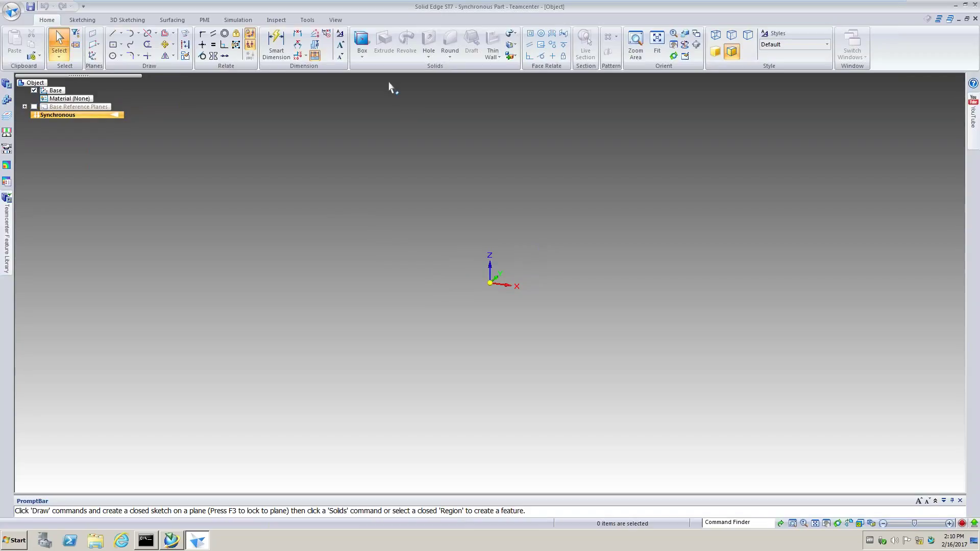
click(362, 42)
click(490, 283)
click(580, 293)
click(189, 288)
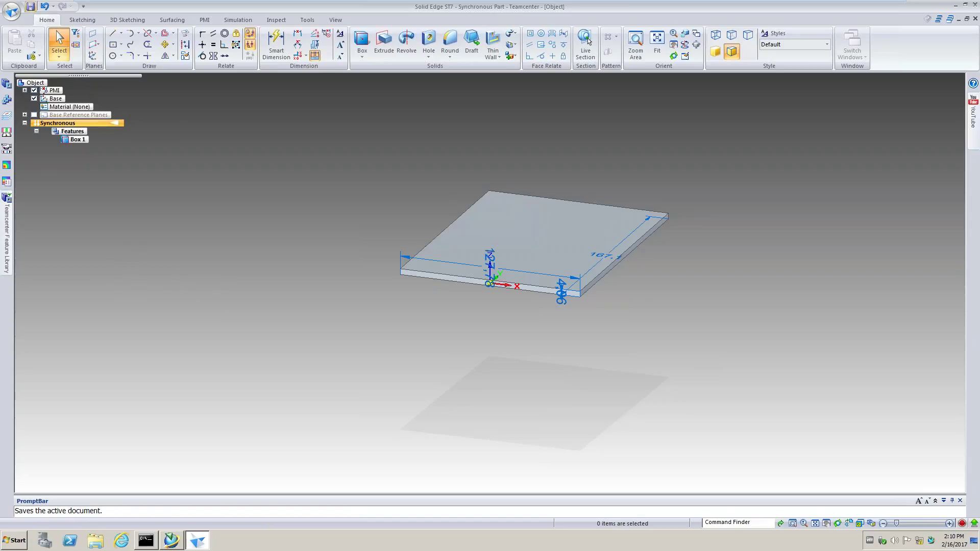
Step: Start saving the part, and widen the New Document form and its columns so the headings are readable
click(30, 6)
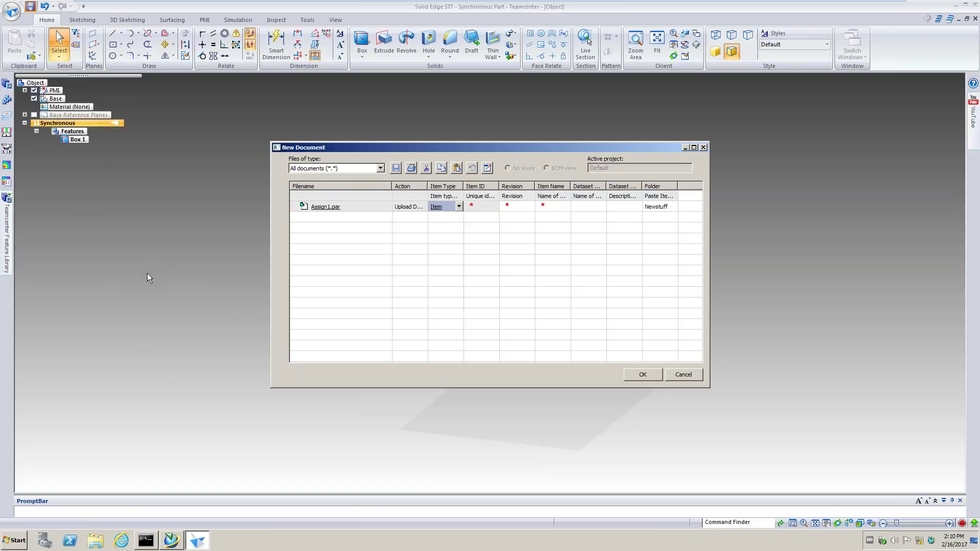
drag(269, 295, 31, 281)
drag(709, 280, 934, 296)
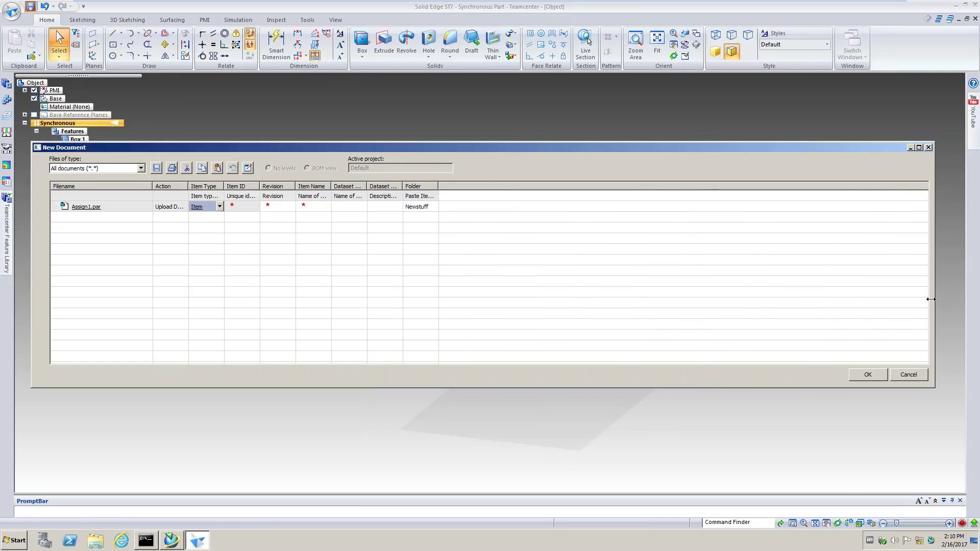
drag(433, 187, 501, 199)
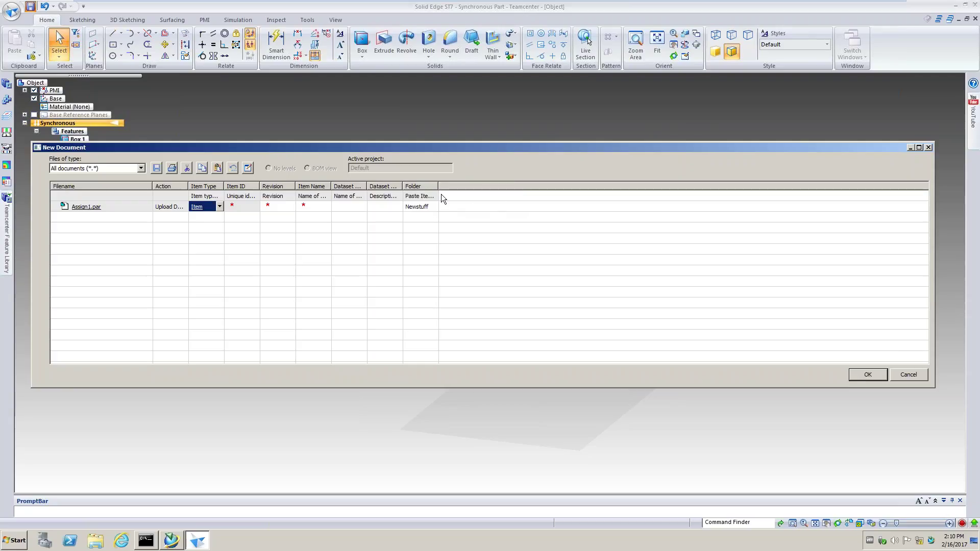
drag(189, 186, 712, 186)
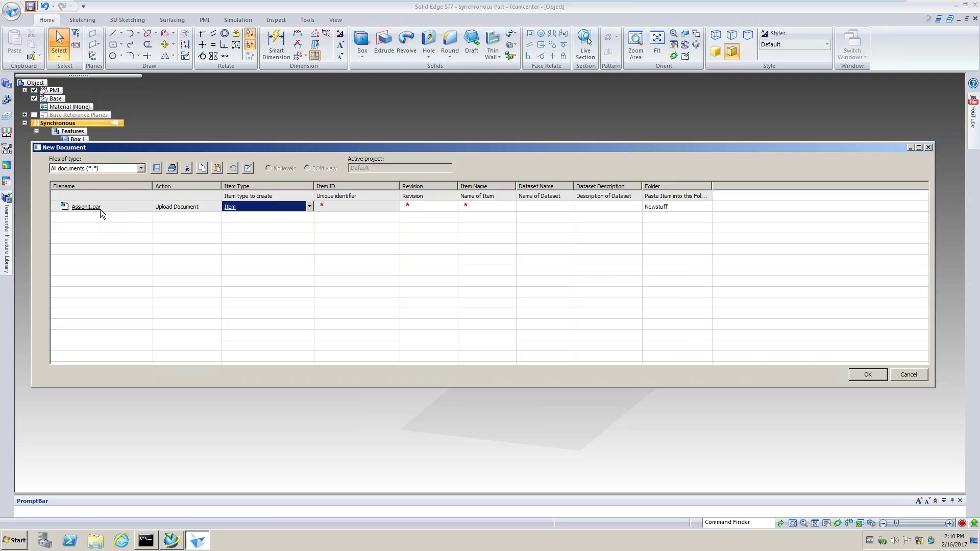
Step: Check the Upload Document action for Assign1.par and set its item type to Item
click(173, 208)
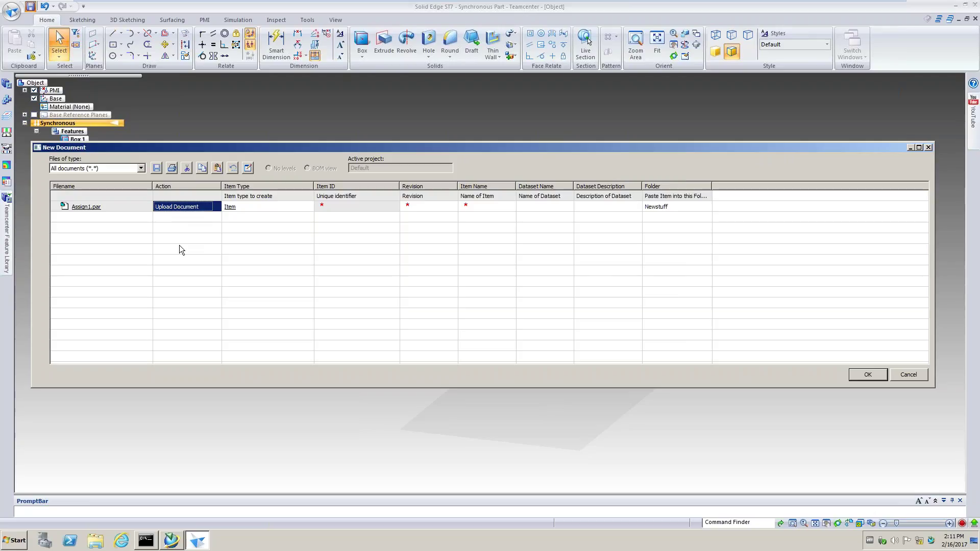
click(256, 208)
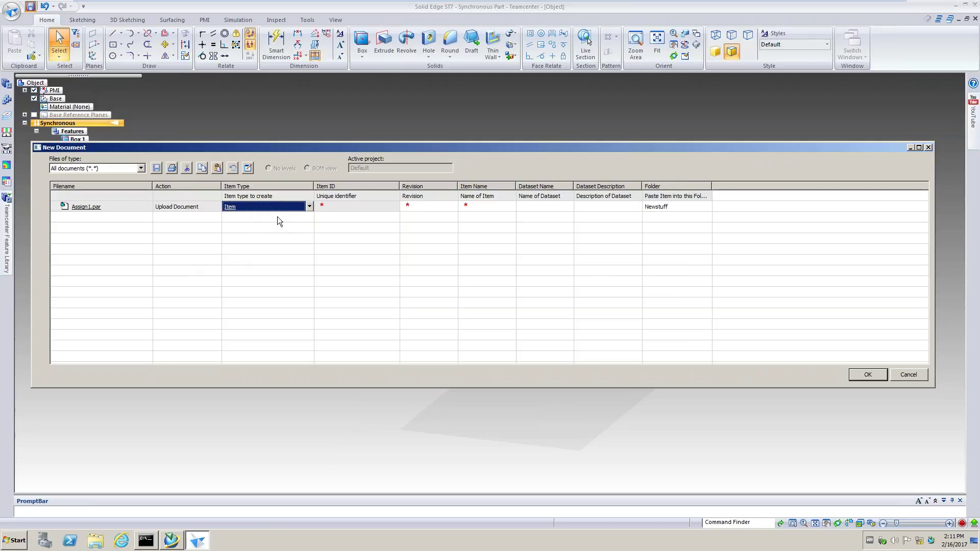
click(309, 207)
click(235, 217)
Step: Review the revision, item name, item ID and dataset fields, widening the Item Name column
click(420, 207)
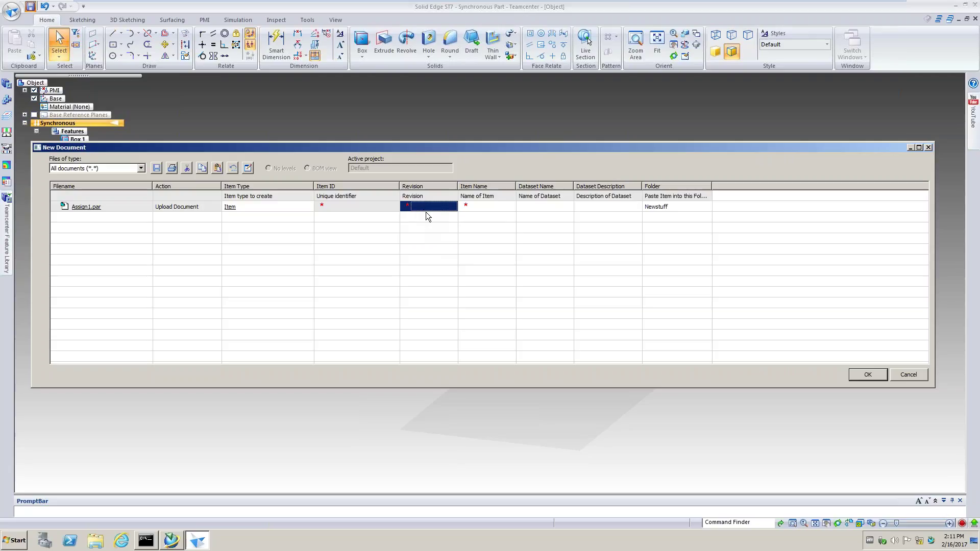
click(465, 207)
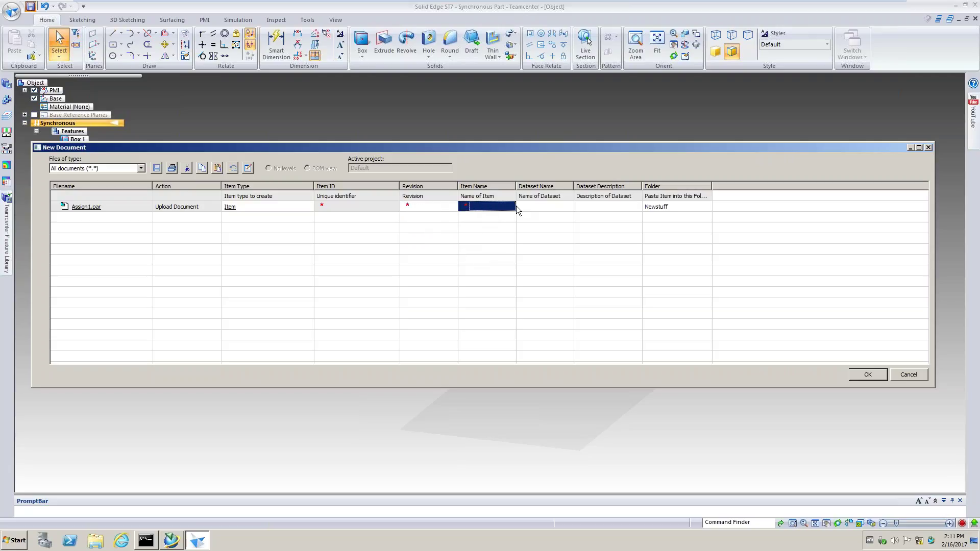
drag(516, 186, 554, 183)
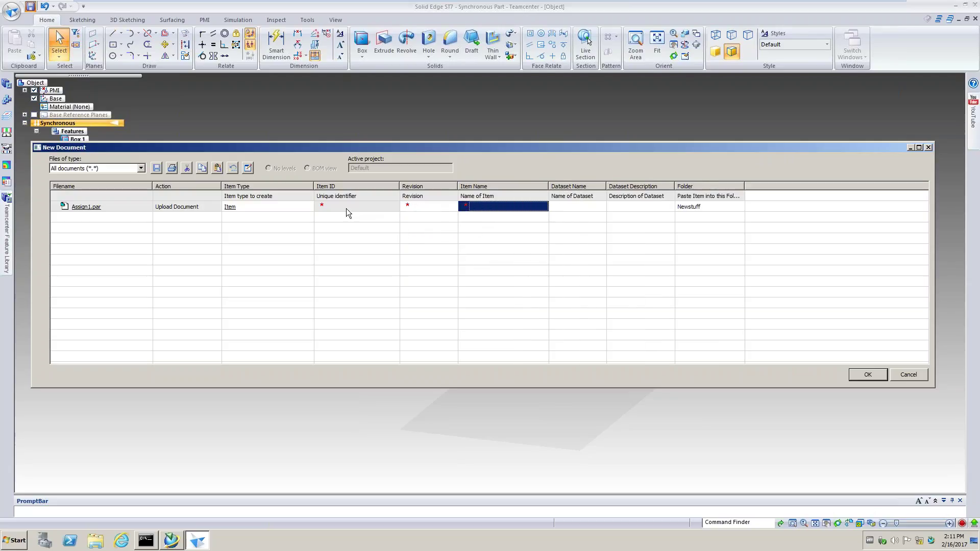
click(328, 210)
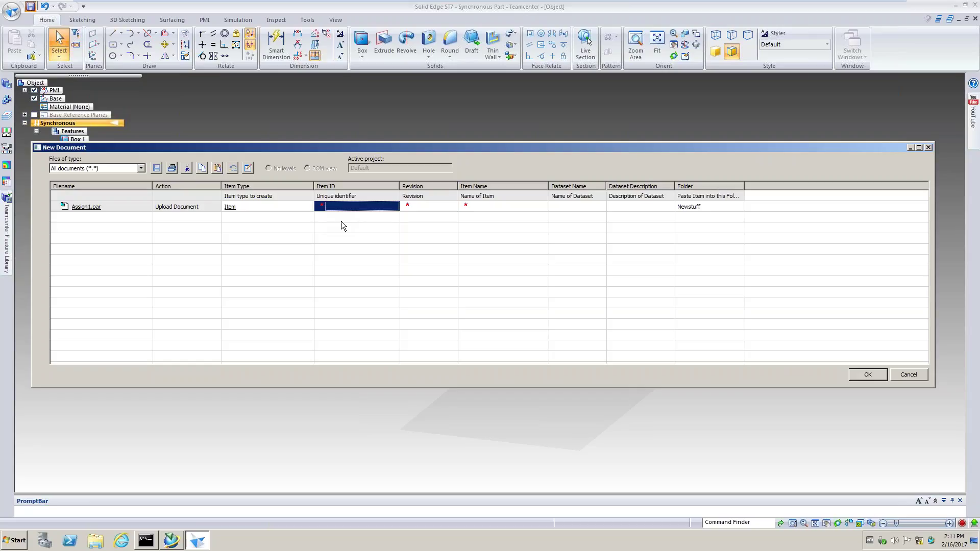
click(580, 206)
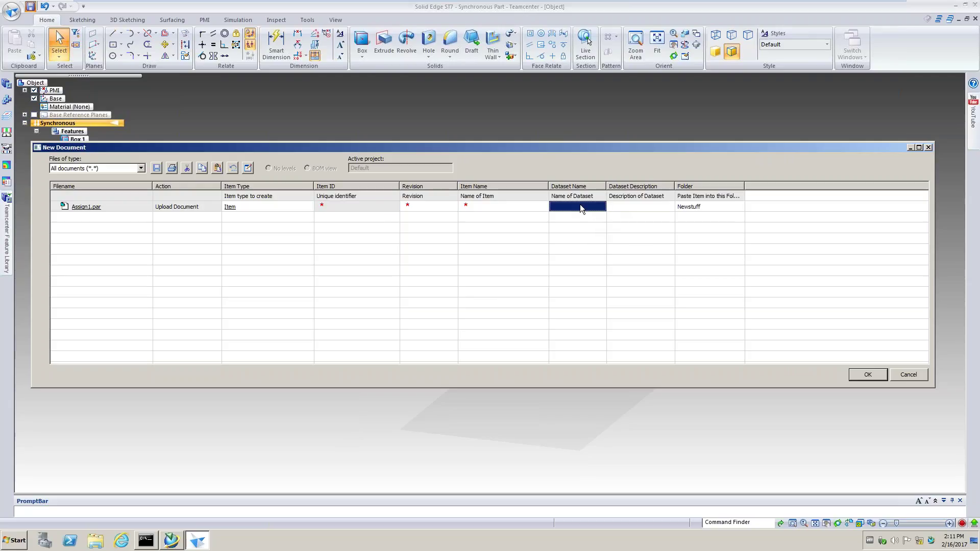
click(640, 207)
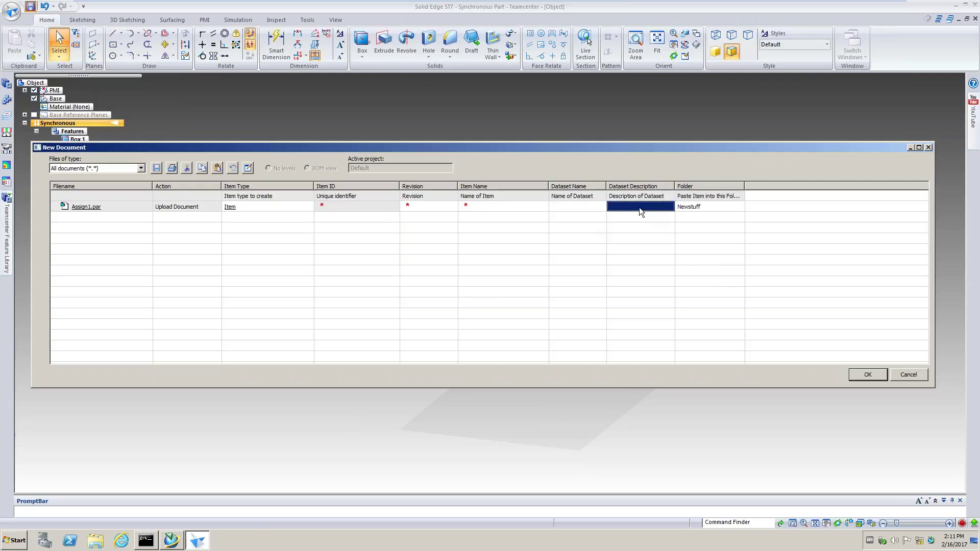
Step: Create a new folder named Motorcycle Changes under Newstuff and assign it as the item's target folder
click(715, 205)
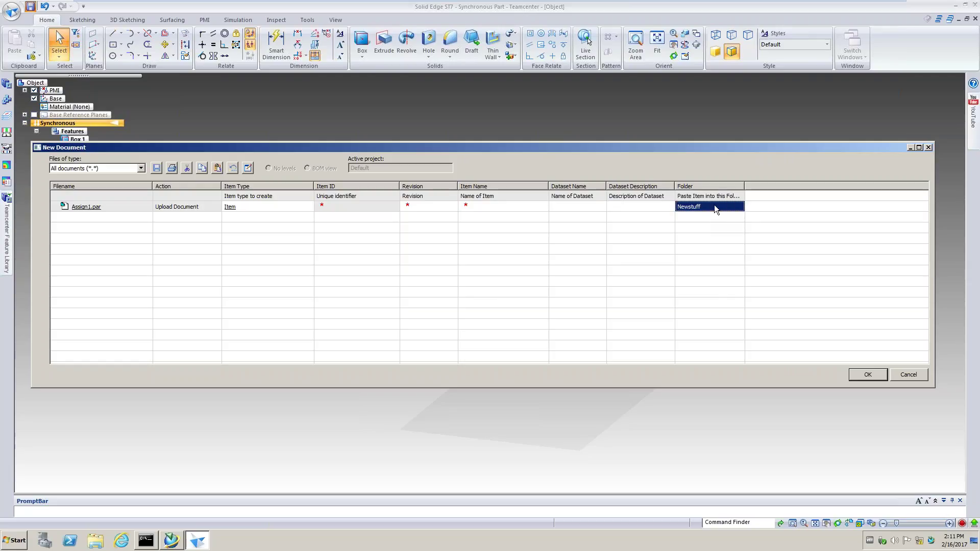
click(715, 207)
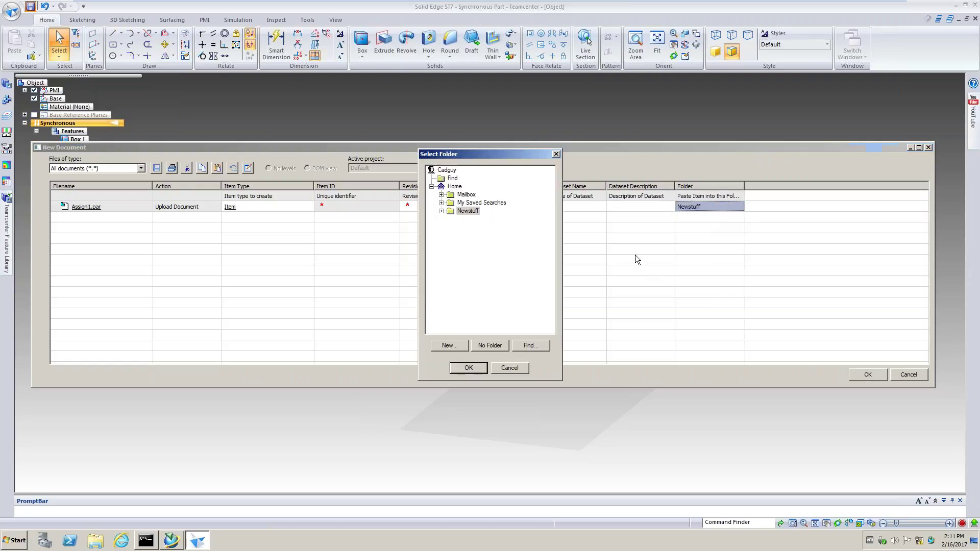
click(441, 211)
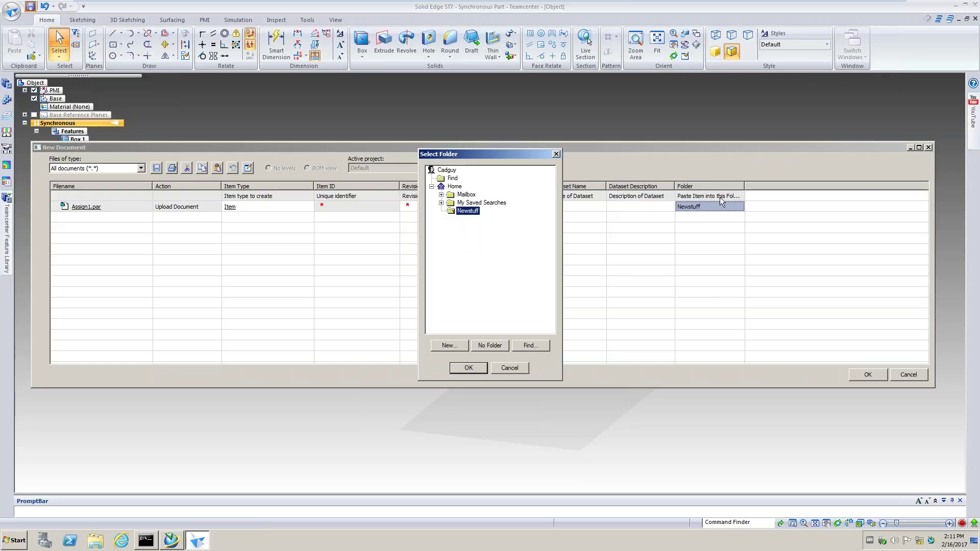
click(448, 345)
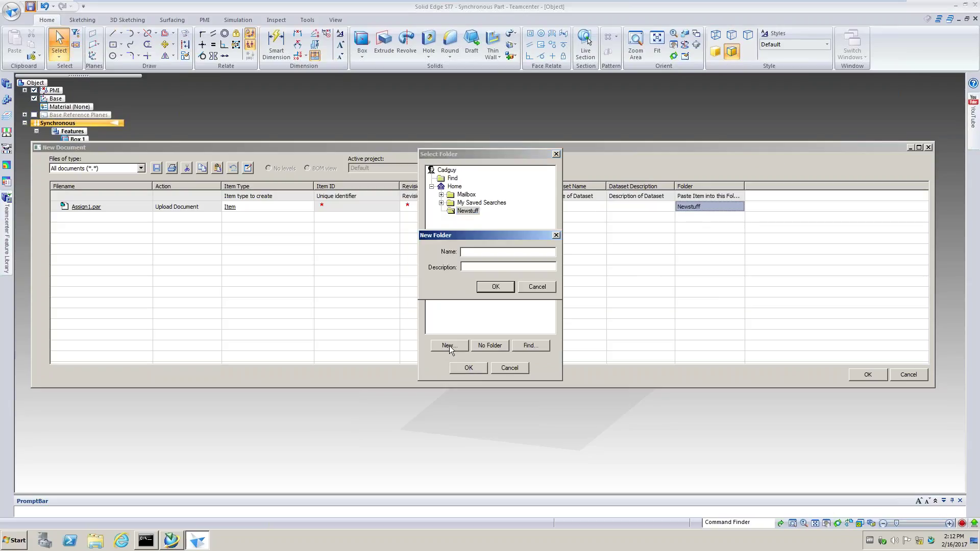
text(Dme)
key(BackSpace)
key(BackSpace)
text(M)
text(C)
click(495, 287)
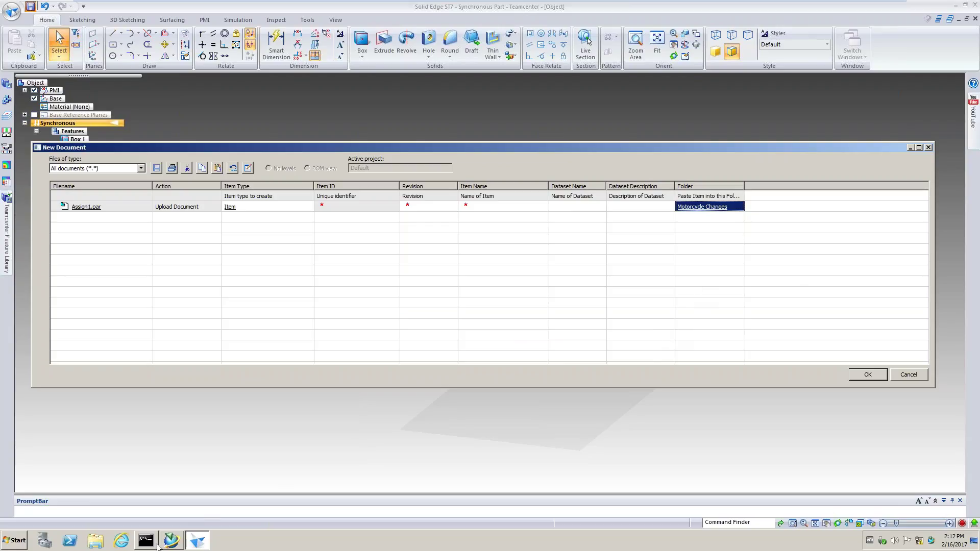
Step: Switch to Teamcenter, expand and refresh the Newstuff folder to inspect its contents, and return to Solid Edge
click(168, 546)
click(171, 518)
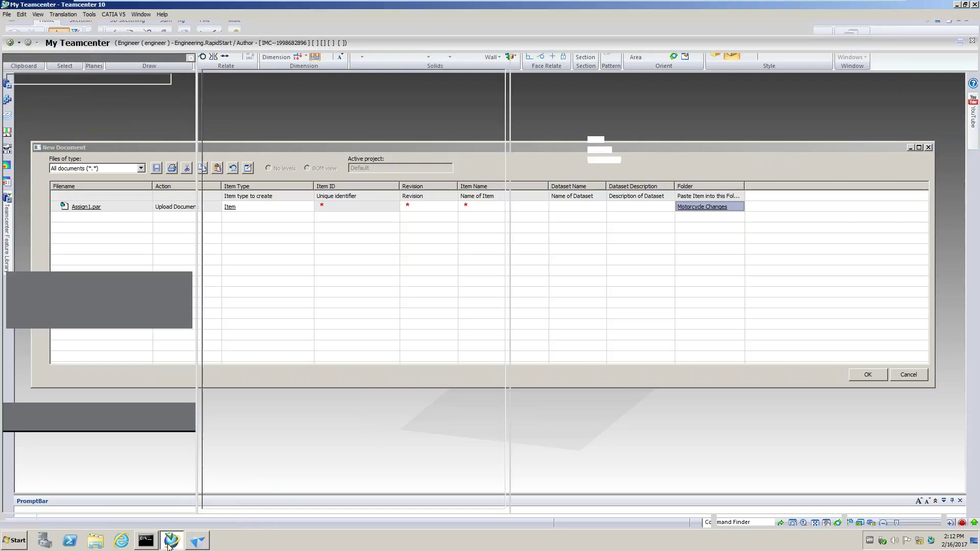
click(241, 94)
right_click(241, 96)
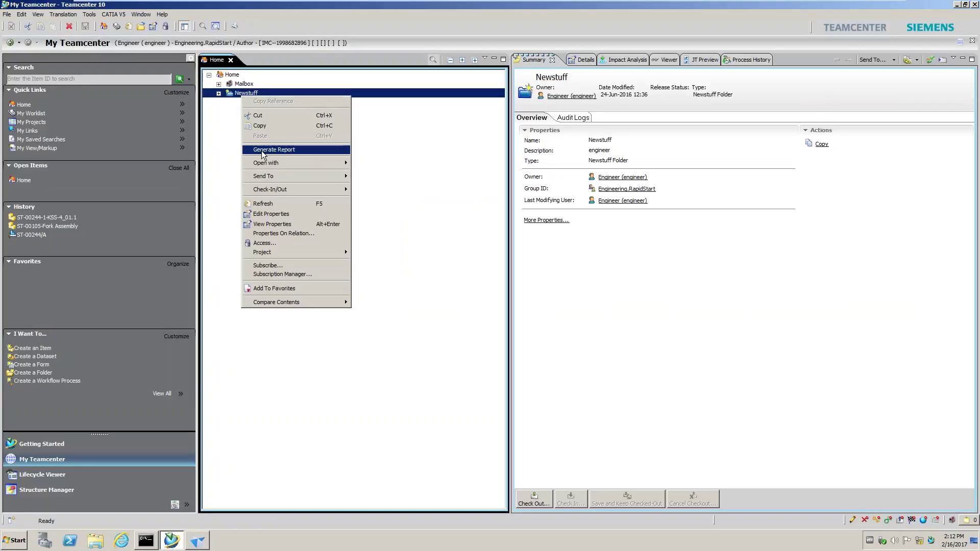
click(219, 98)
click(219, 94)
right_click(238, 94)
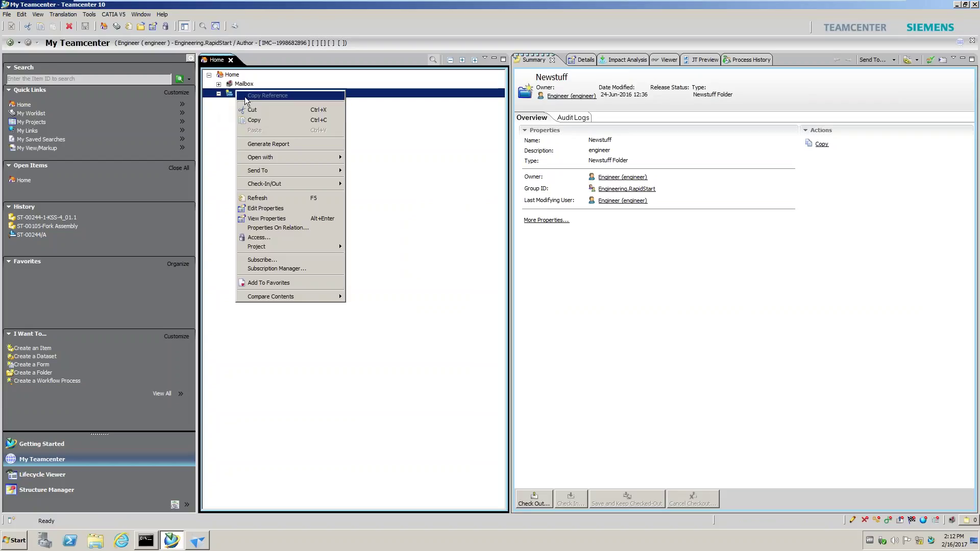
click(256, 195)
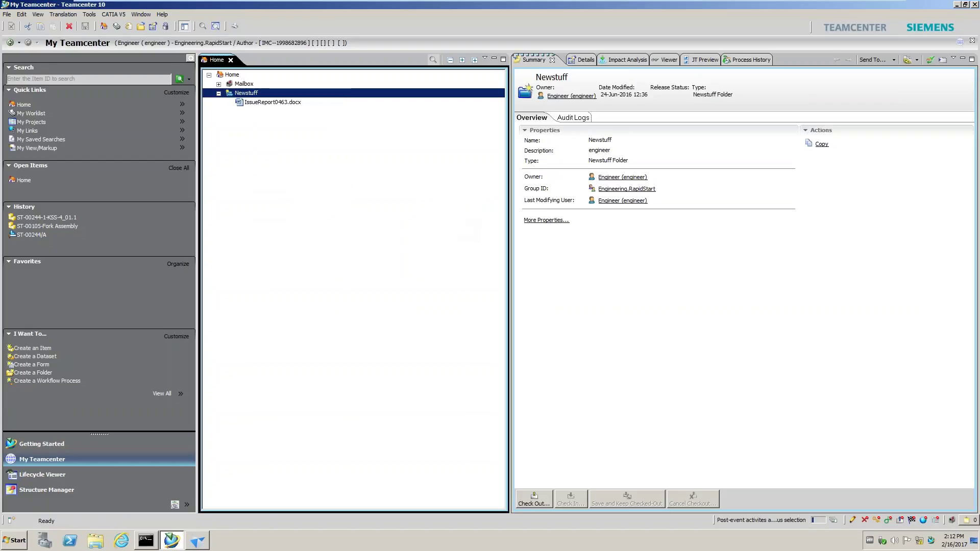
click(957, 4)
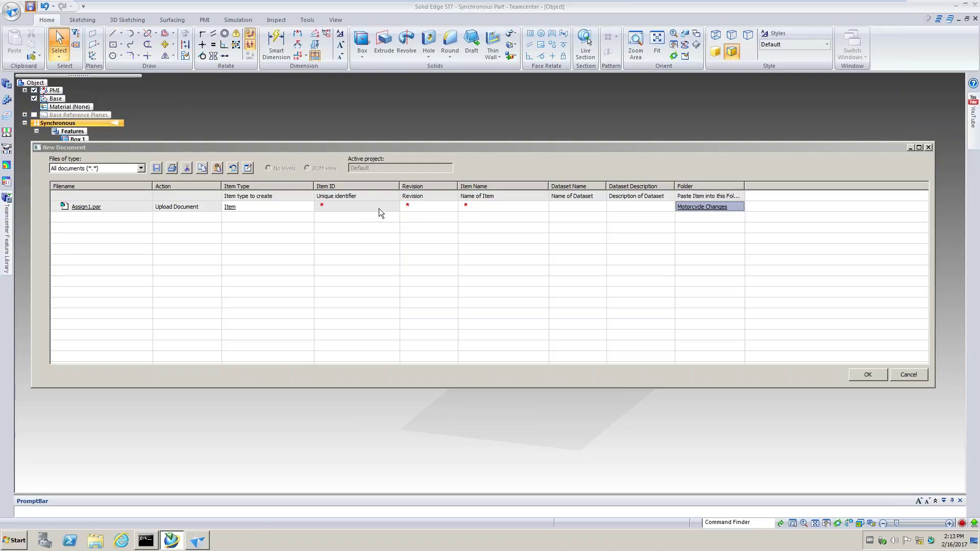
Step: Start composing the item ID, setting Component Type to BA (component part) and Machine Type to B-Type
click(248, 168)
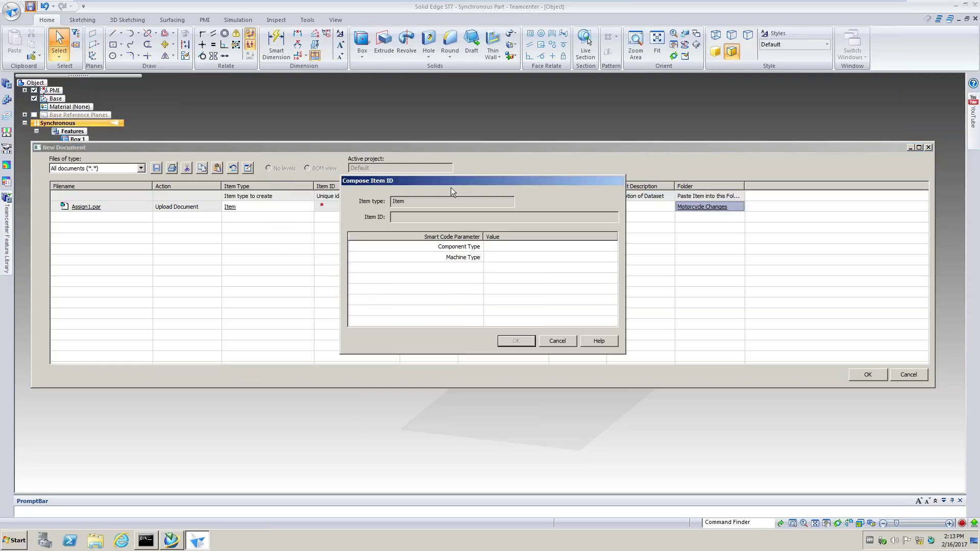
drag(449, 181, 383, 236)
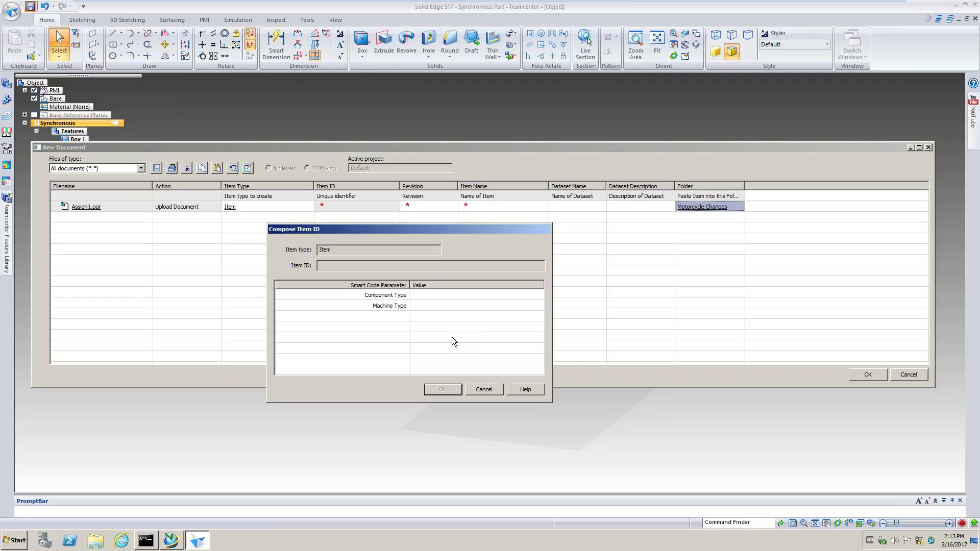
click(405, 294)
click(423, 294)
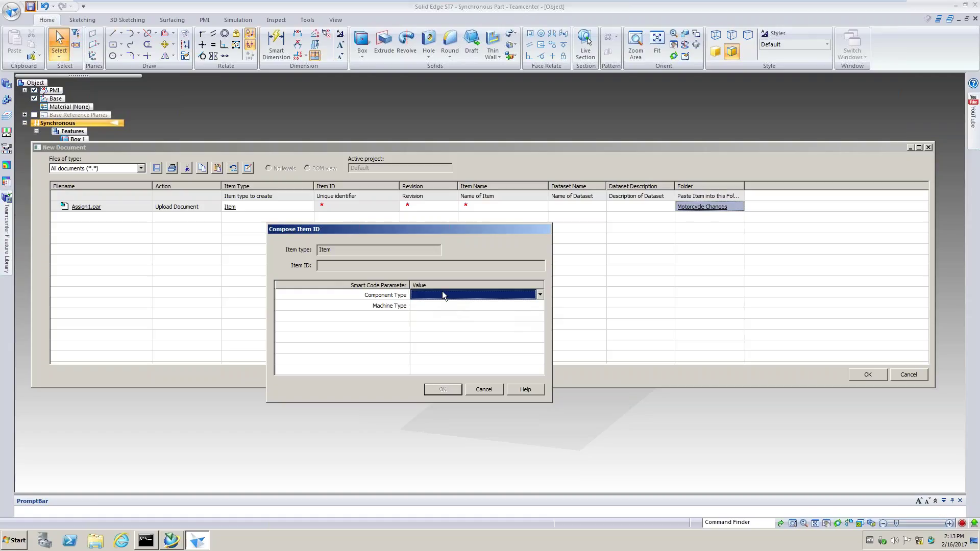
click(540, 295)
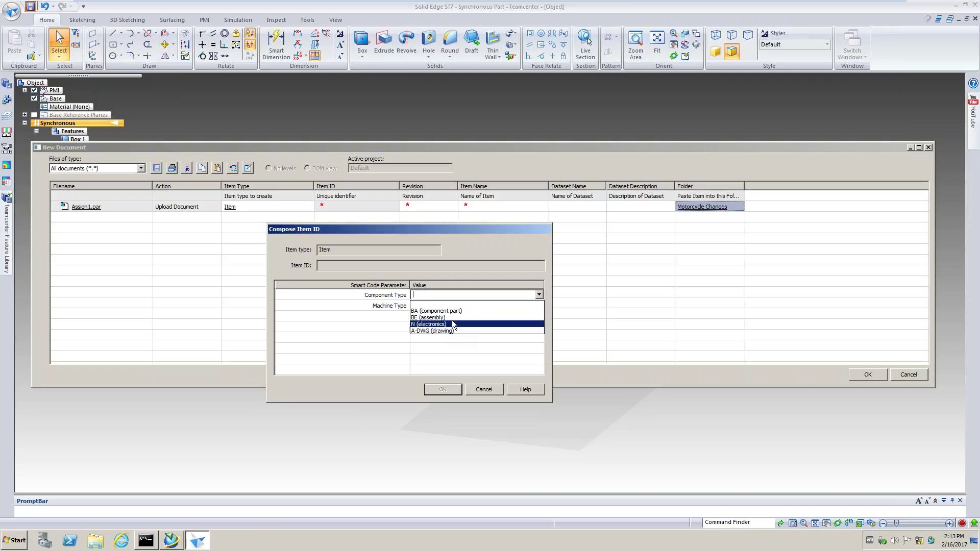
click(512, 311)
click(432, 307)
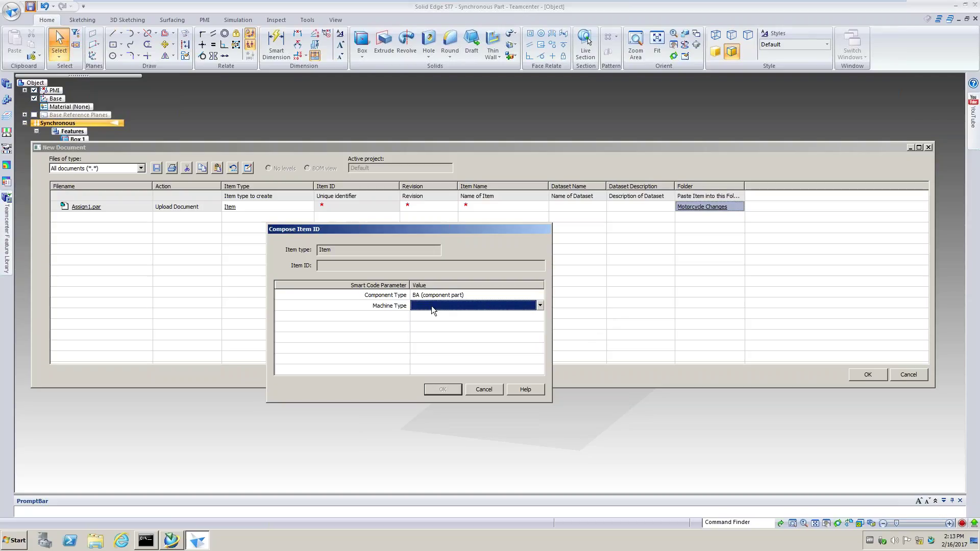
click(539, 305)
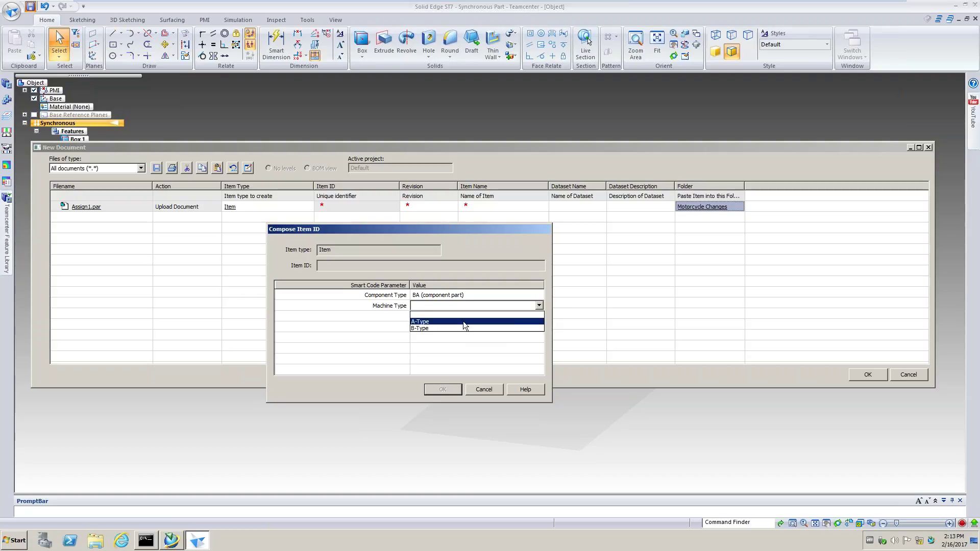
click(442, 328)
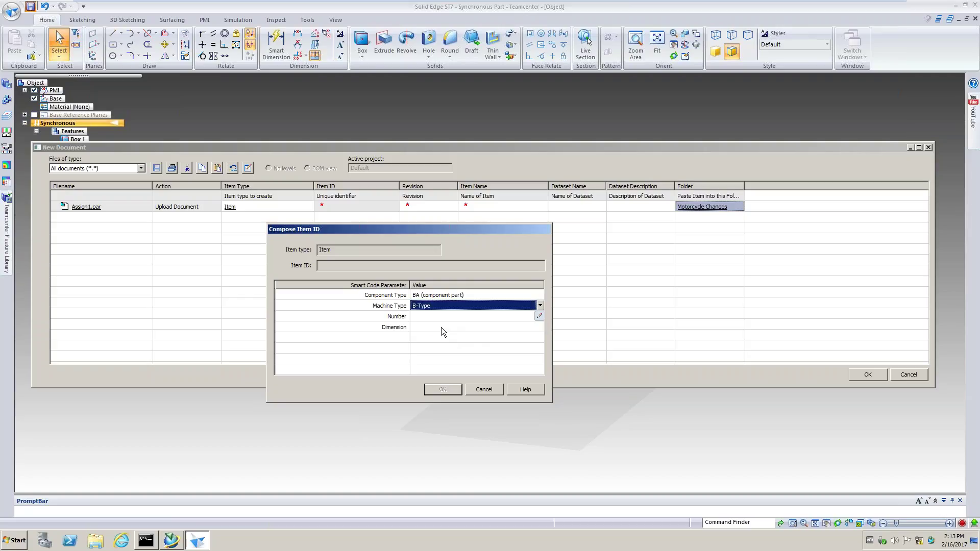
Step: Generate the item ID's number, set Dimension to 3, leave Without empty, and accept the composed ID
click(539, 317)
click(448, 327)
click(538, 327)
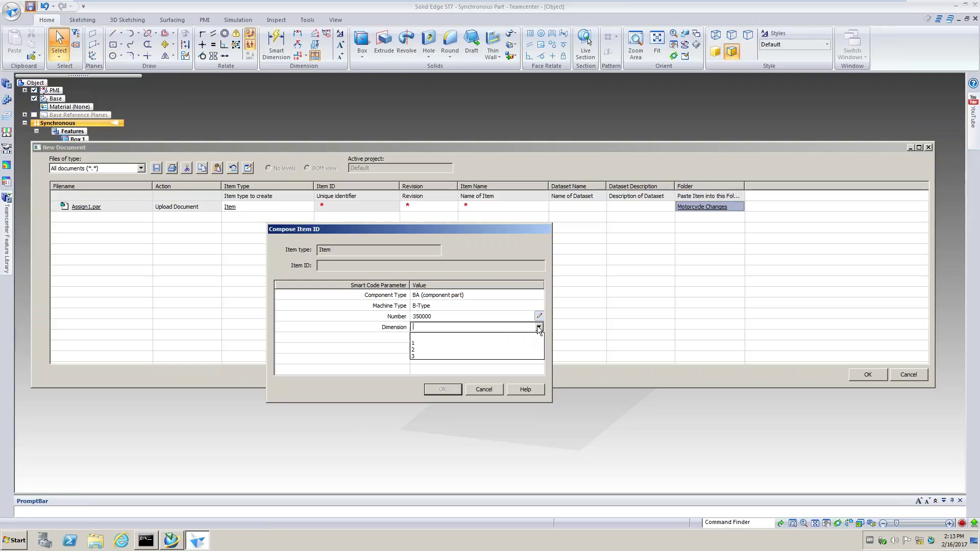
click(424, 356)
click(511, 338)
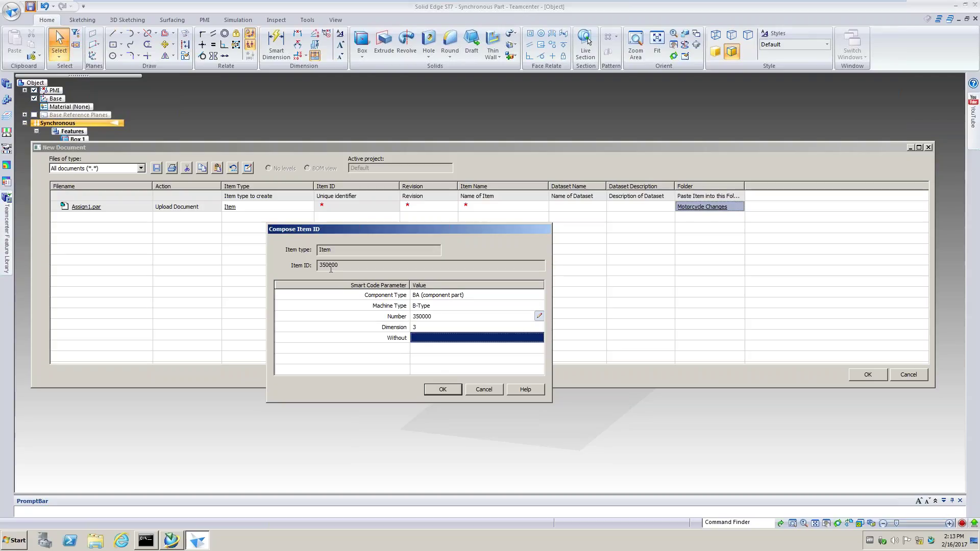
click(442, 389)
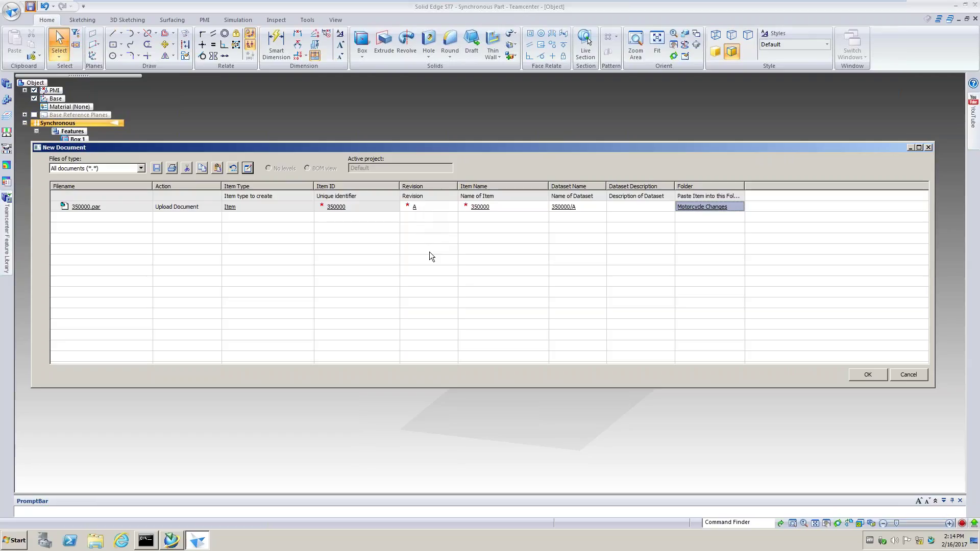
Step: Name the item Change Parts, enter Fork as the dataset description, and save the document to Teamcenter
click(494, 208)
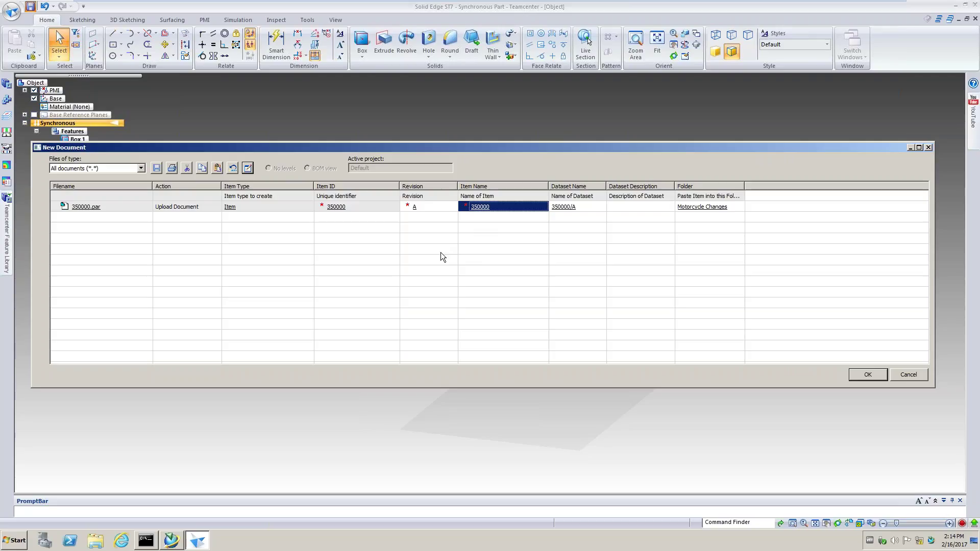
text(Chan)
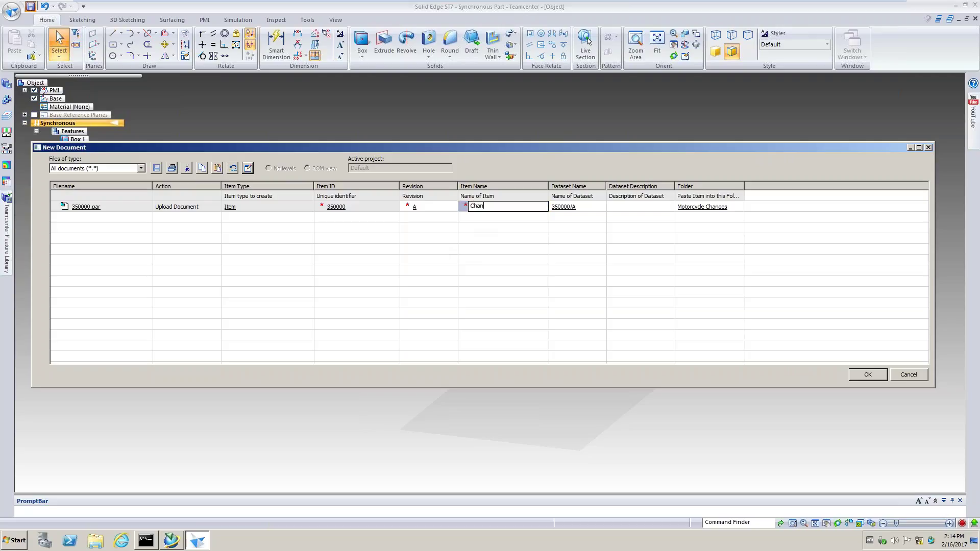
text(ge Parts)
click(623, 206)
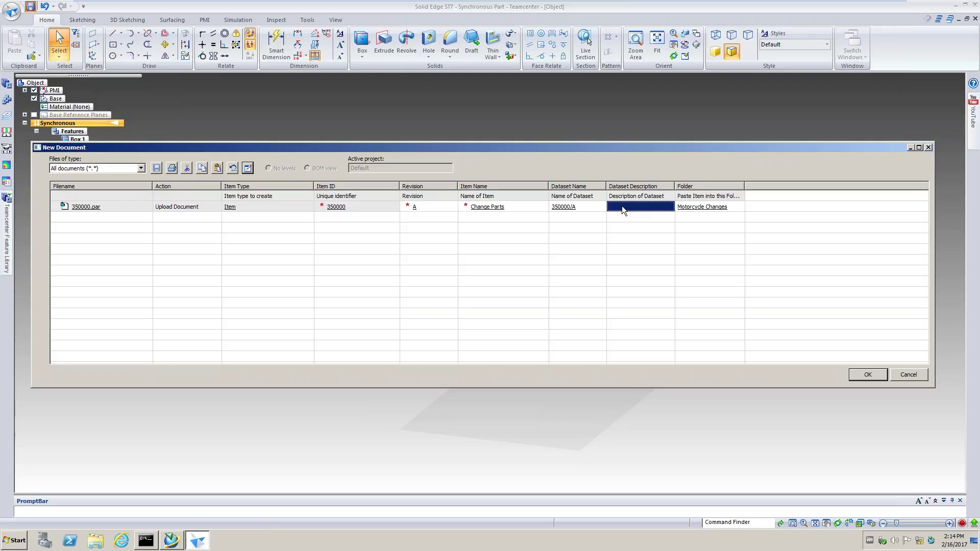
text(Fork)
key(Return)
click(865, 378)
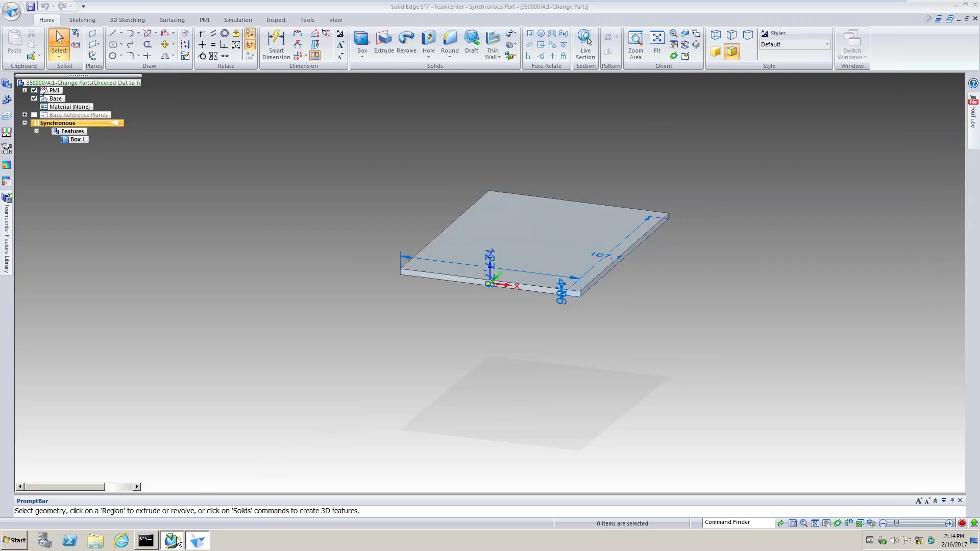
Step: Switch to Teamcenter, refresh the Home and Newstuff folders, and check Newstuff and Mailbox for the saved part
click(172, 540)
right_click(249, 93)
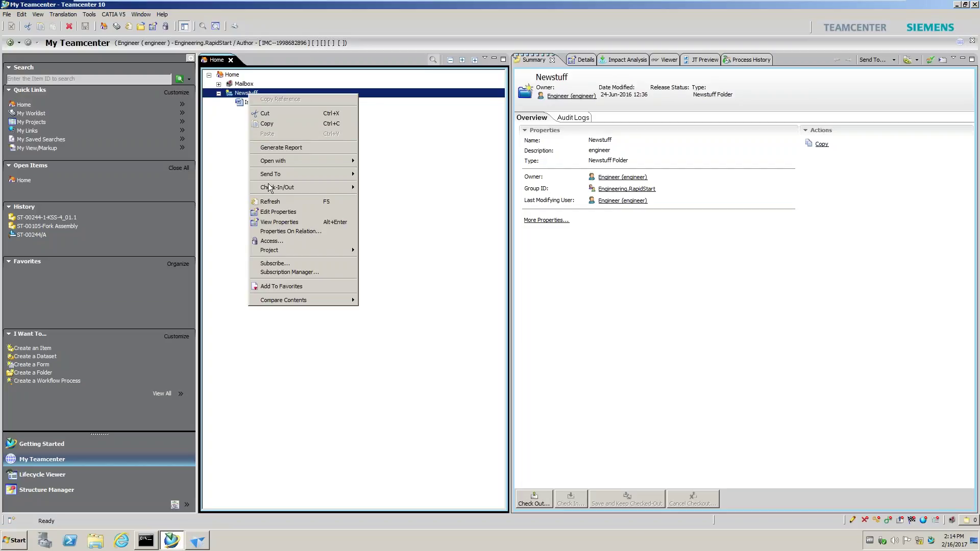
click(267, 202)
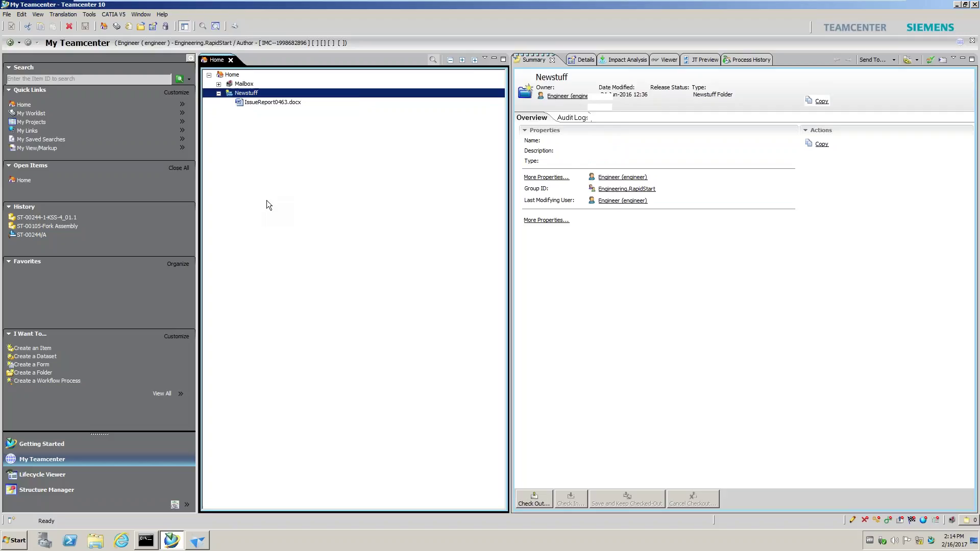
right_click(233, 77)
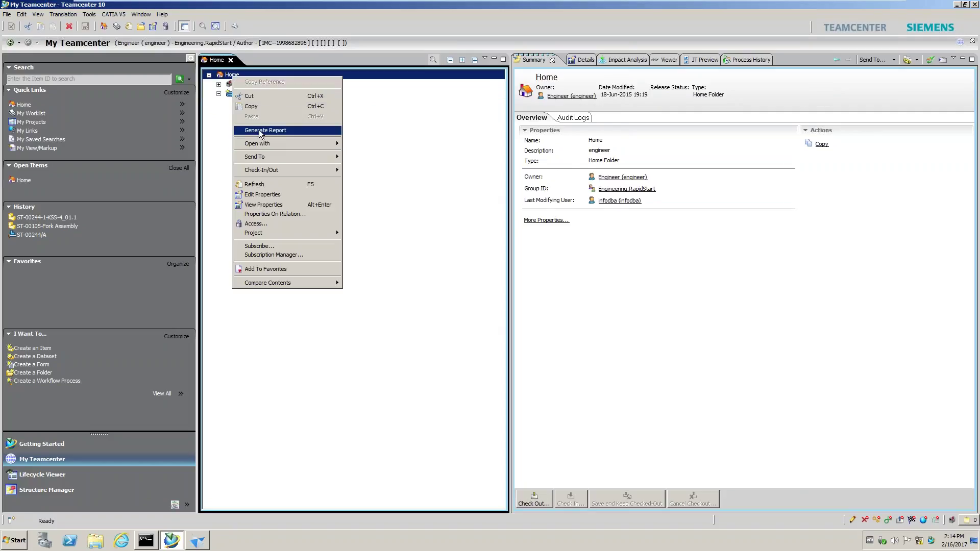
click(265, 184)
click(219, 94)
right_click(237, 94)
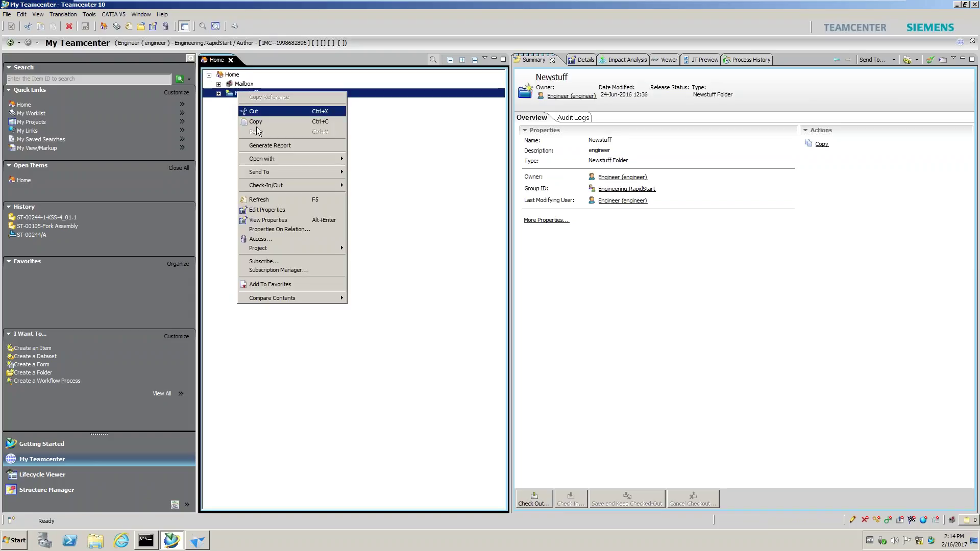
click(262, 200)
click(219, 94)
click(219, 94)
click(219, 84)
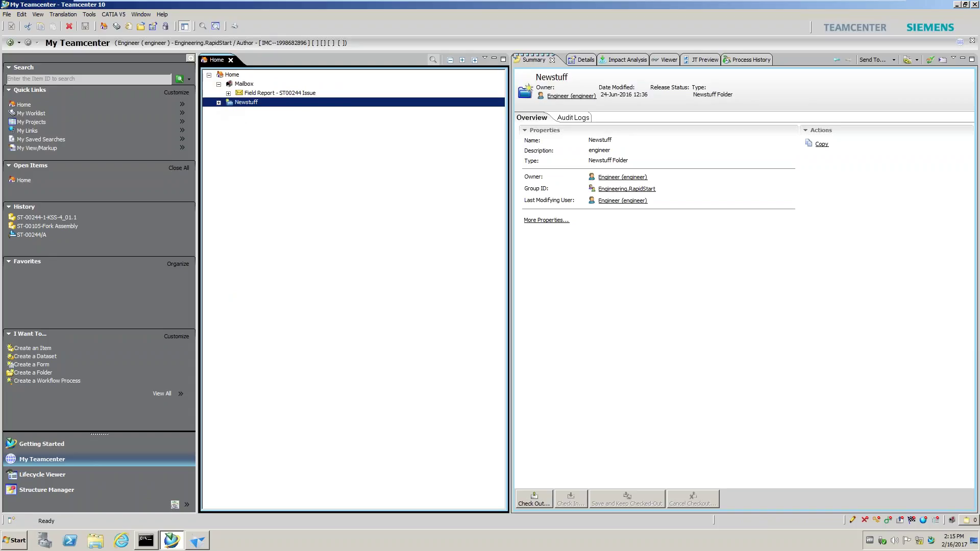
right_click(234, 83)
click(219, 86)
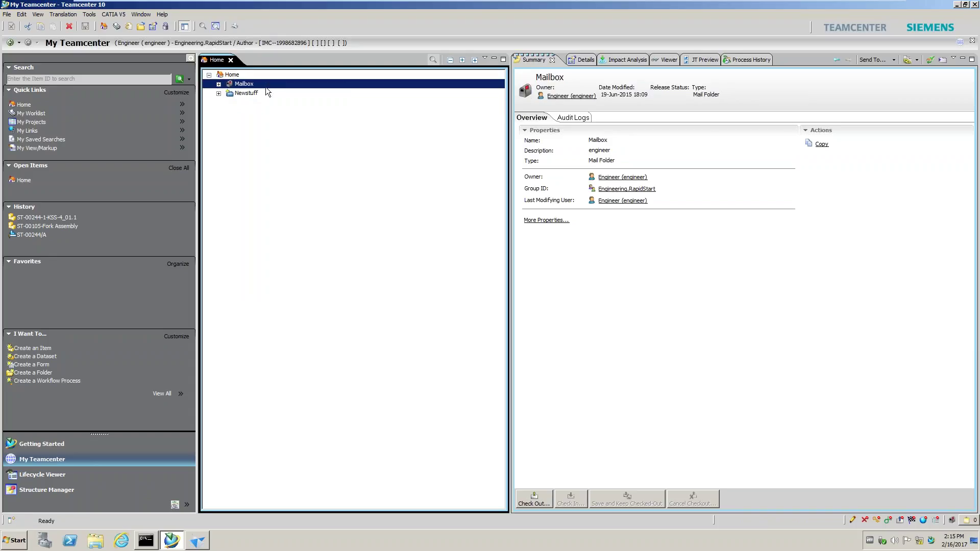
Step: Exit Teamcenter, relaunch it from the desktop, and bring the Solid Edge window back while it loads
click(972, 5)
click(468, 273)
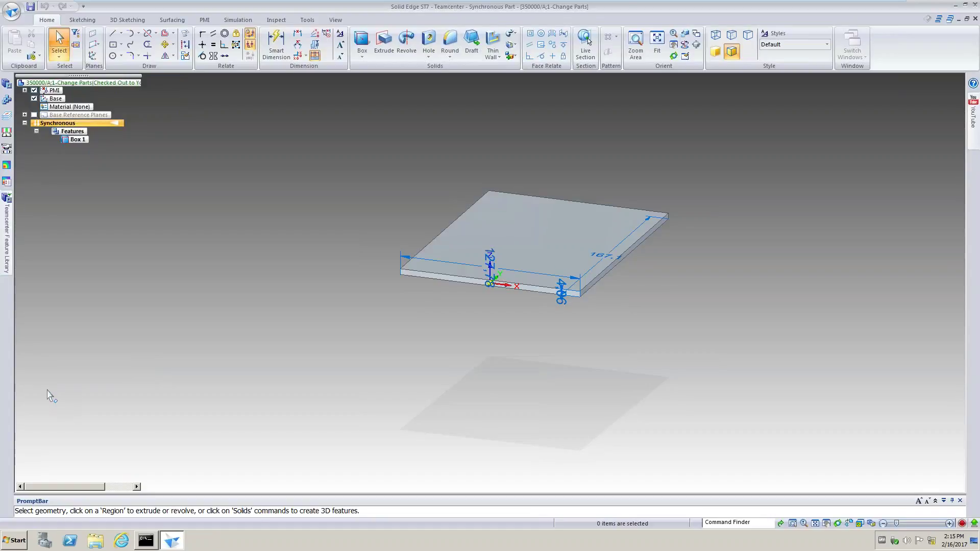
click(974, 5)
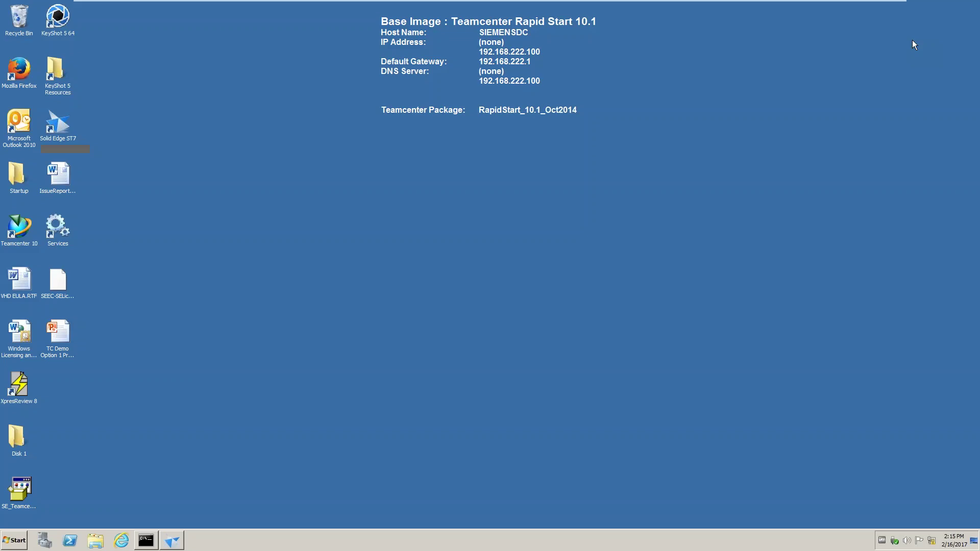
double_click(26, 235)
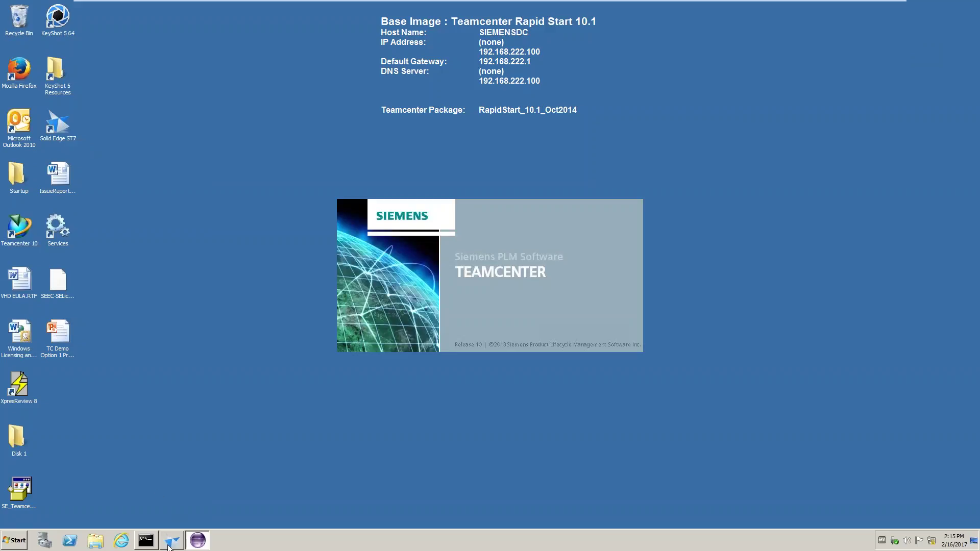
mouse_move(181, 544)
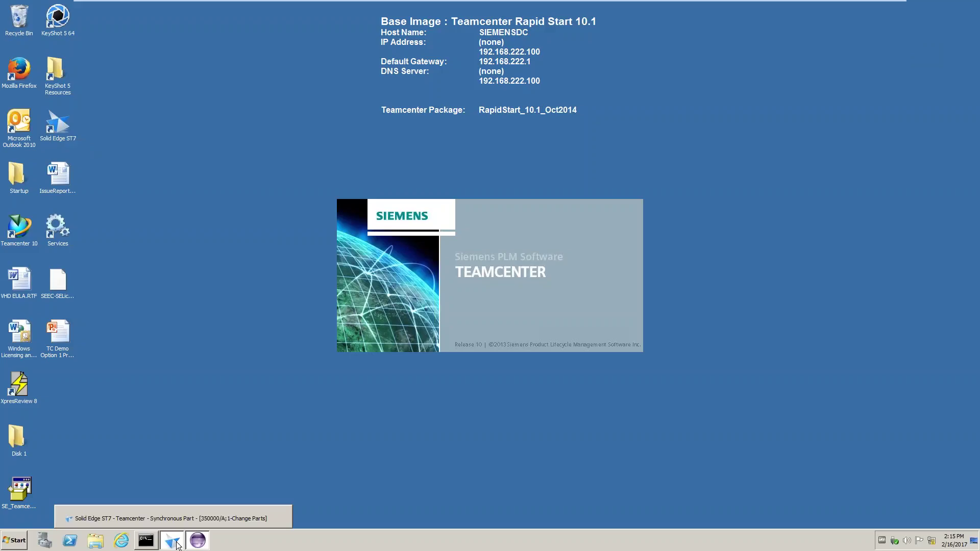
click(177, 542)
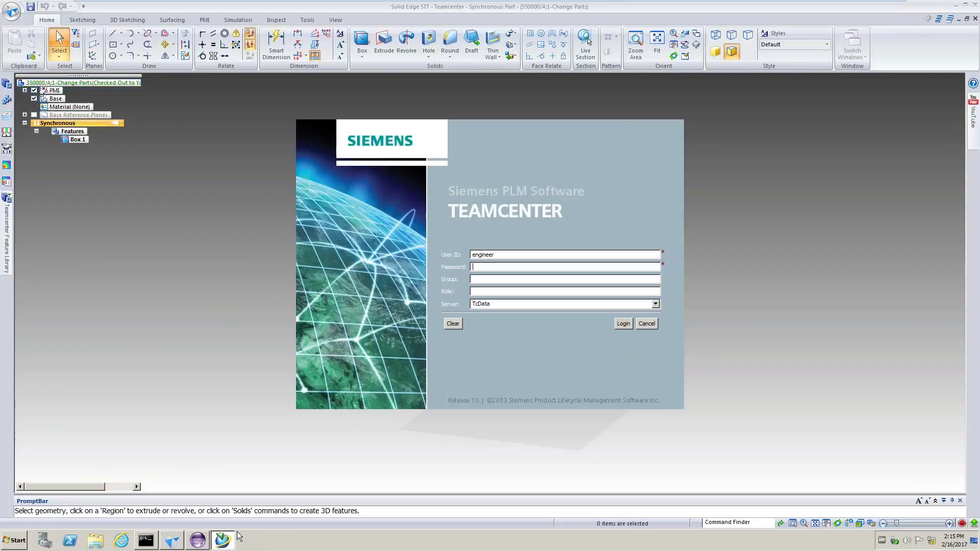
Step: Log in to Teamcenter under the CAD user account by entering its user ID and password
drag(437, 263, 407, 272)
text(xca)
key(BackSpace)
key(BackSpace)
key(BackSpace)
text(cadguy)
click(623, 323)
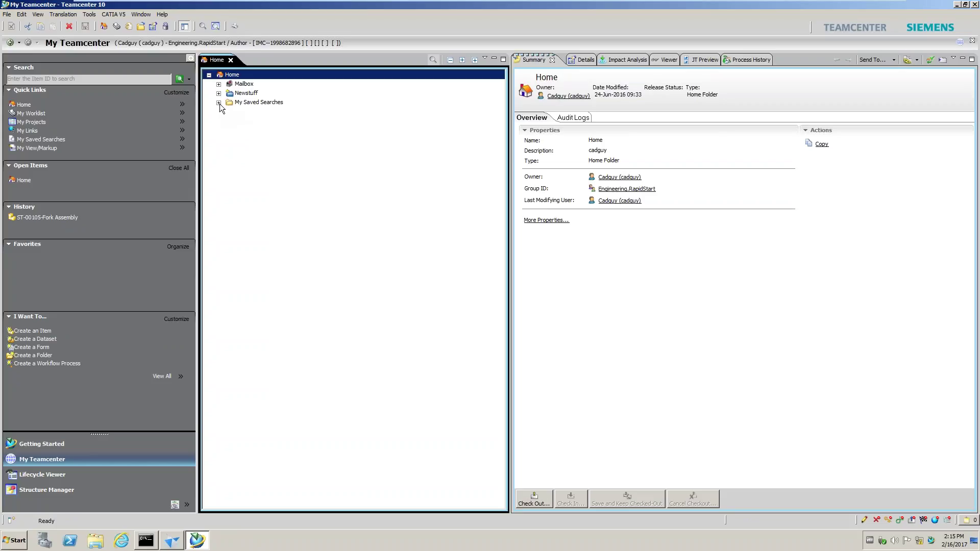
Step: Expand Newstuff, Motorcycle Changes, and the Change Parts item down to its revision A to examine its contents
click(218, 93)
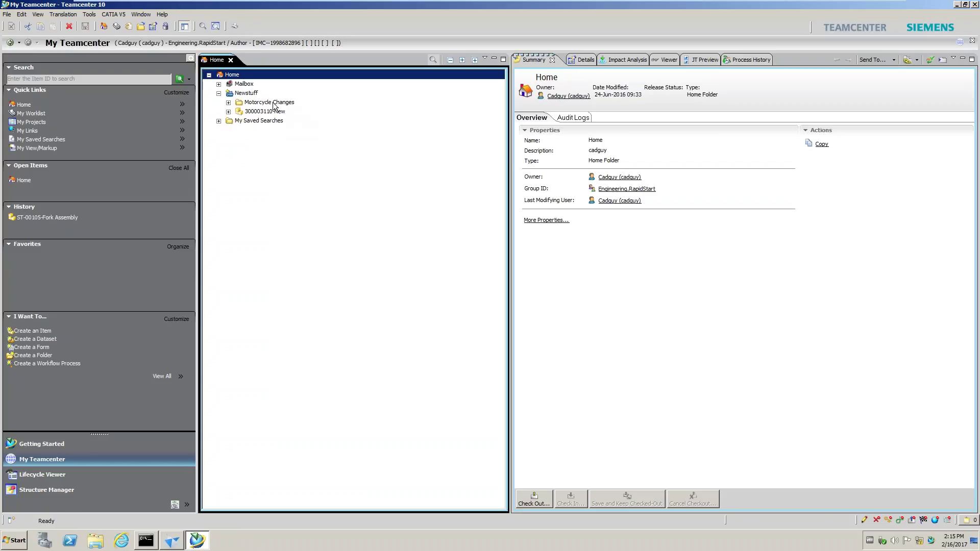
click(229, 102)
click(238, 111)
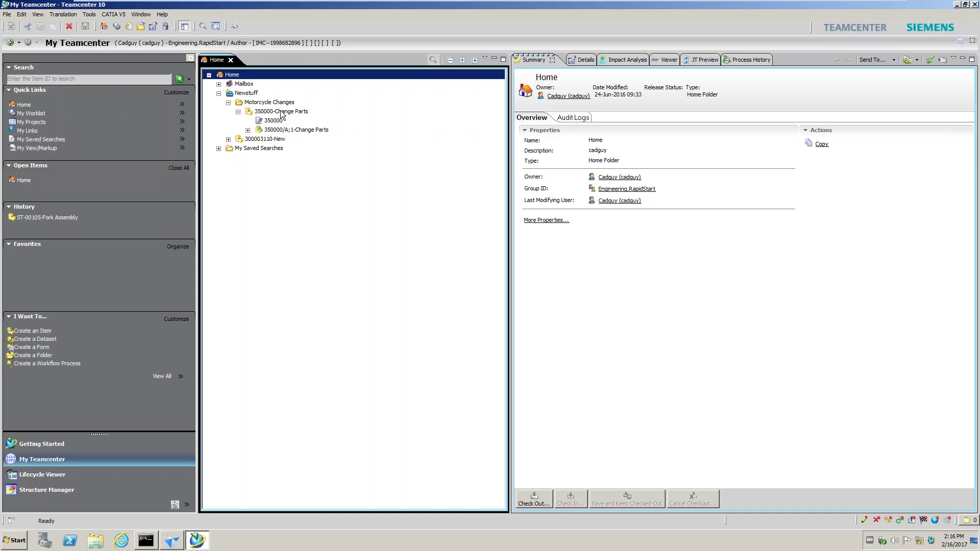
click(248, 130)
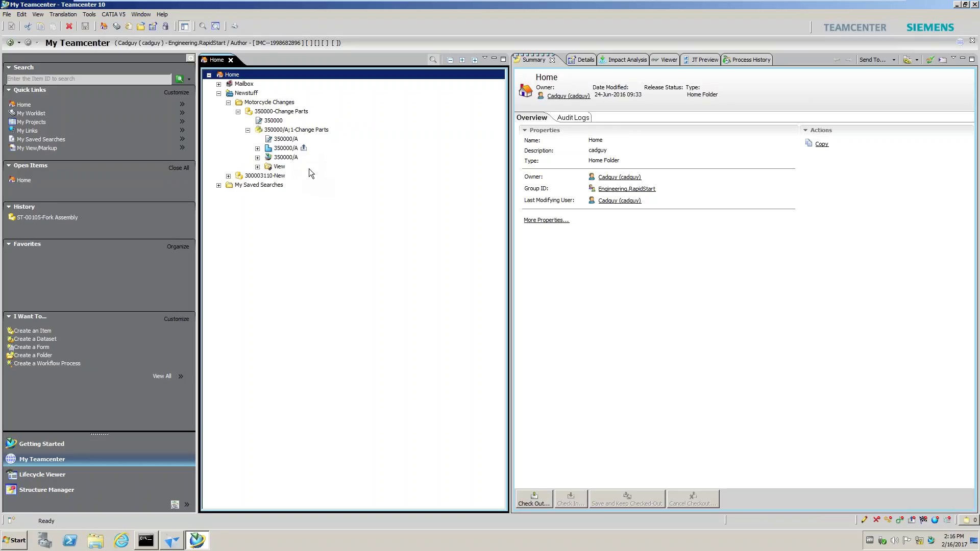
Step: Return to Solid Edge, close the Change Parts document, and reopen it from the recent documents
click(956, 4)
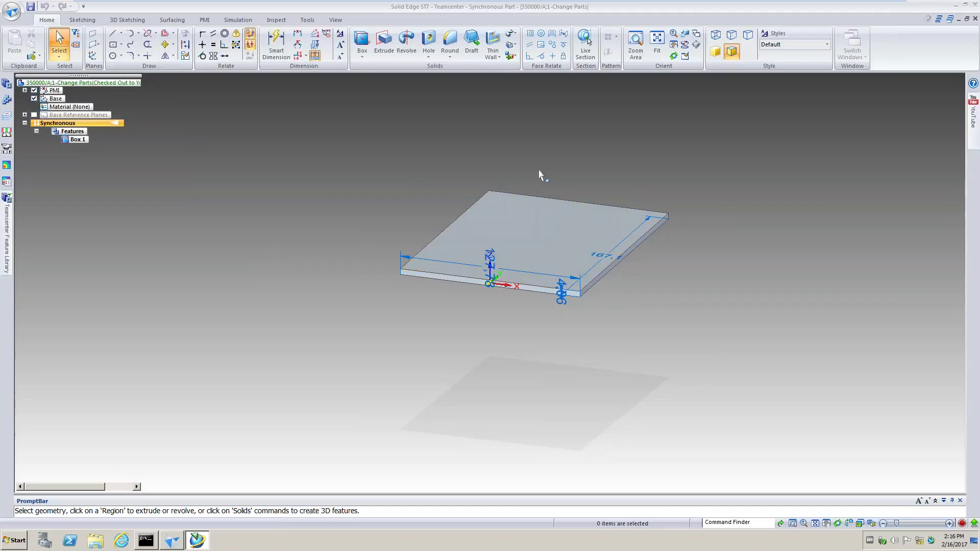
click(975, 19)
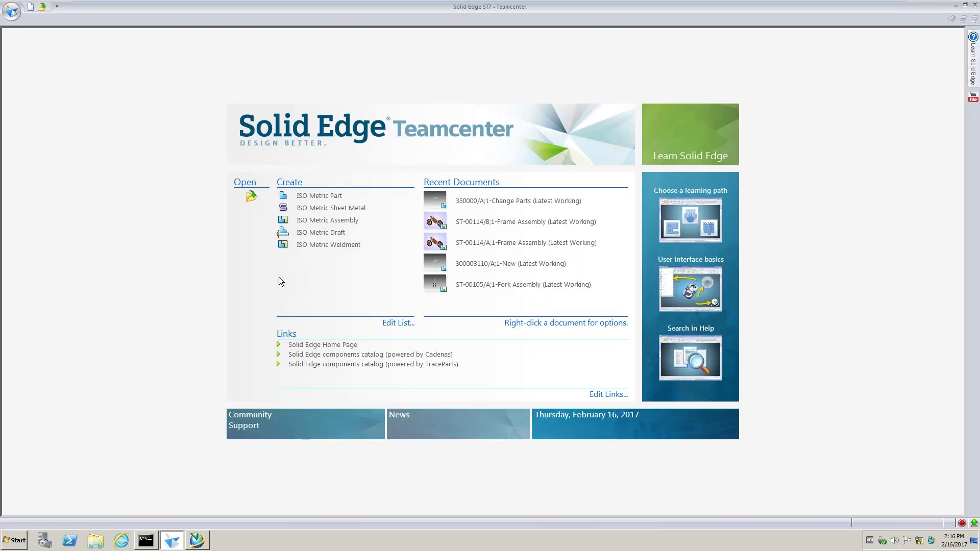
click(490, 207)
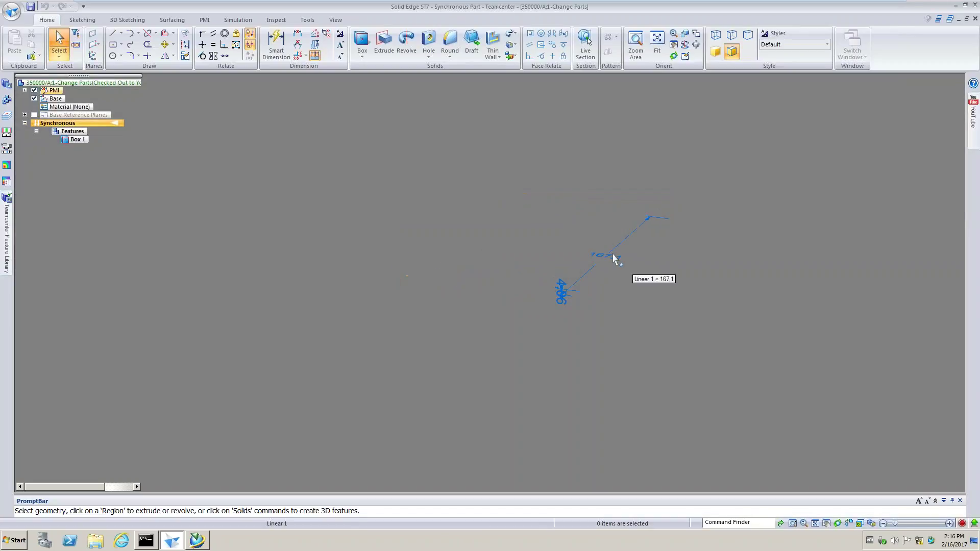
Step: Set the plate's 167.1 mm side dimension to 150 mm
click(624, 264)
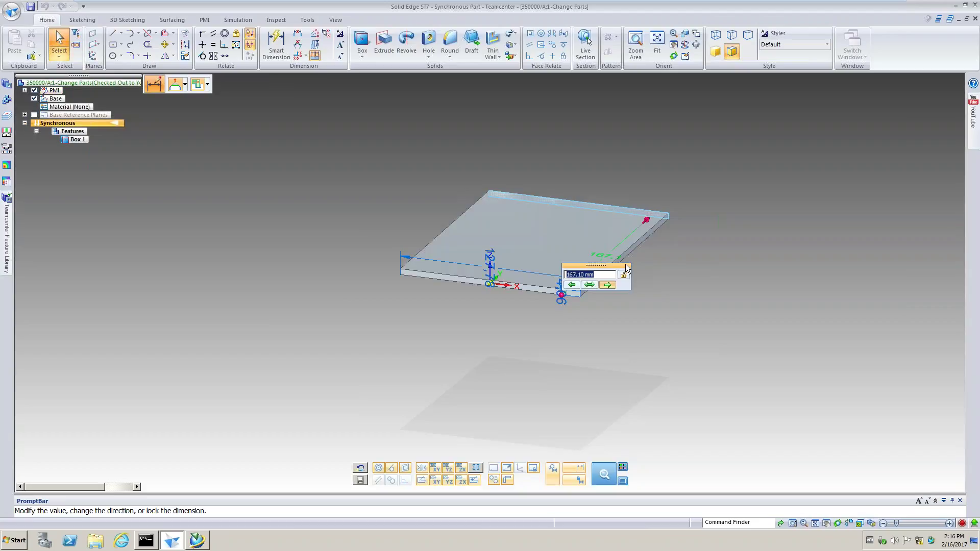
text(15)
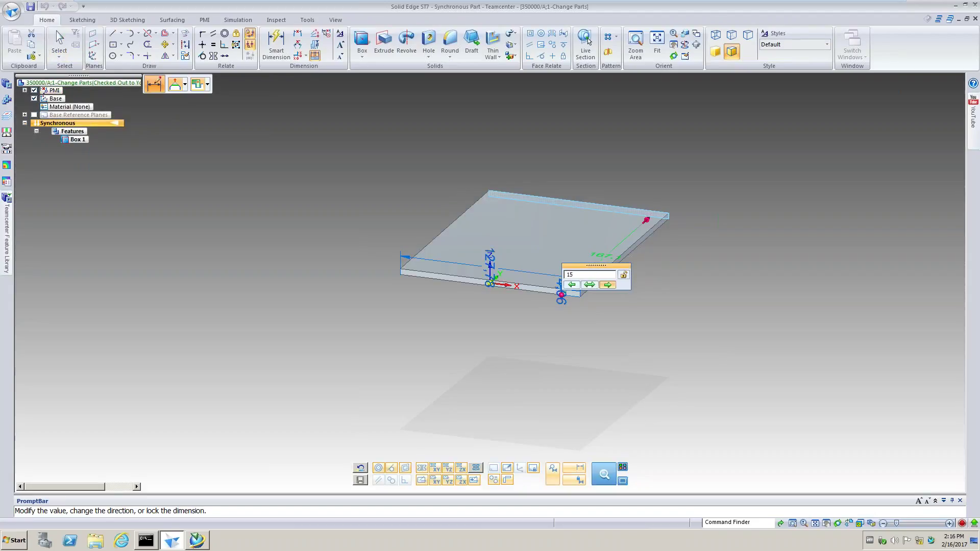
text(0)
key(Return)
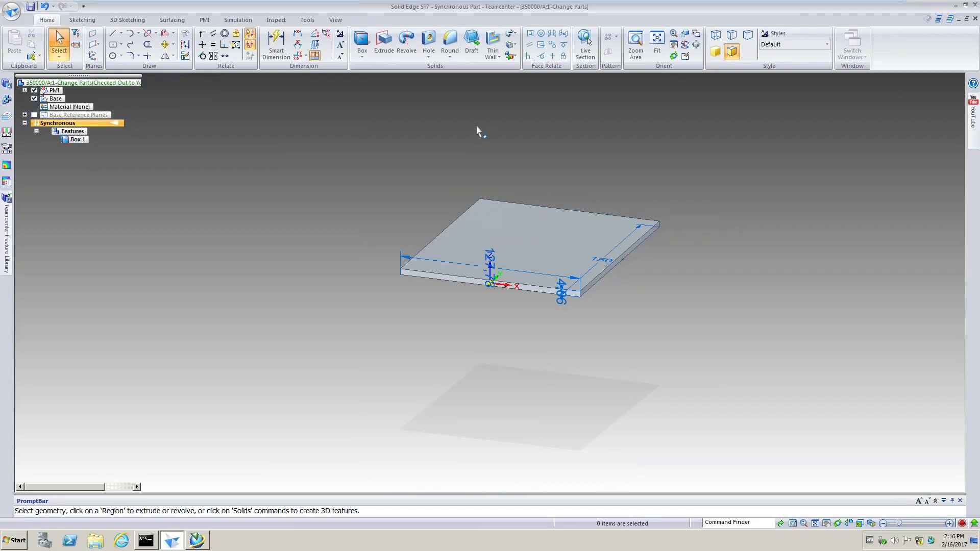
Step: Close the Change Parts document, save its changes, and upload 350000.par with the Check In action
click(975, 19)
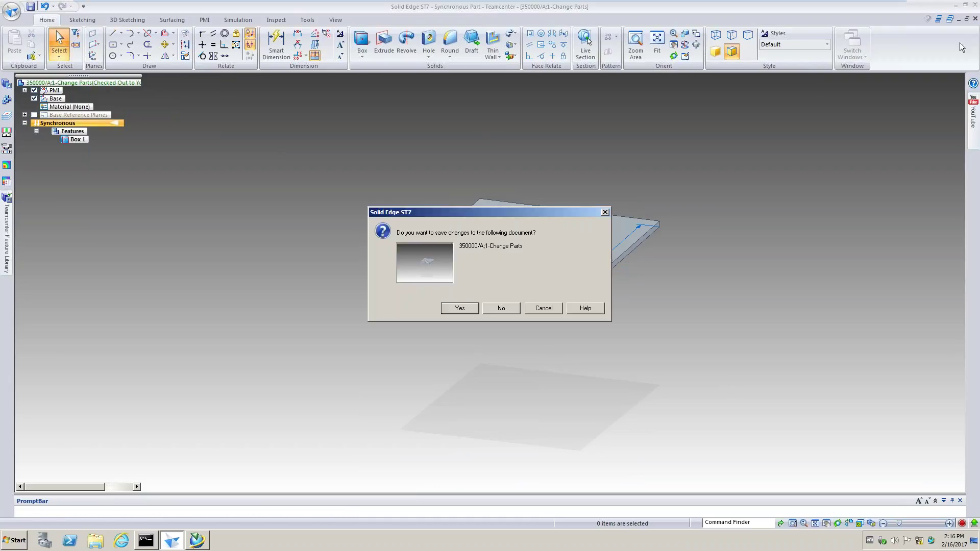
click(464, 308)
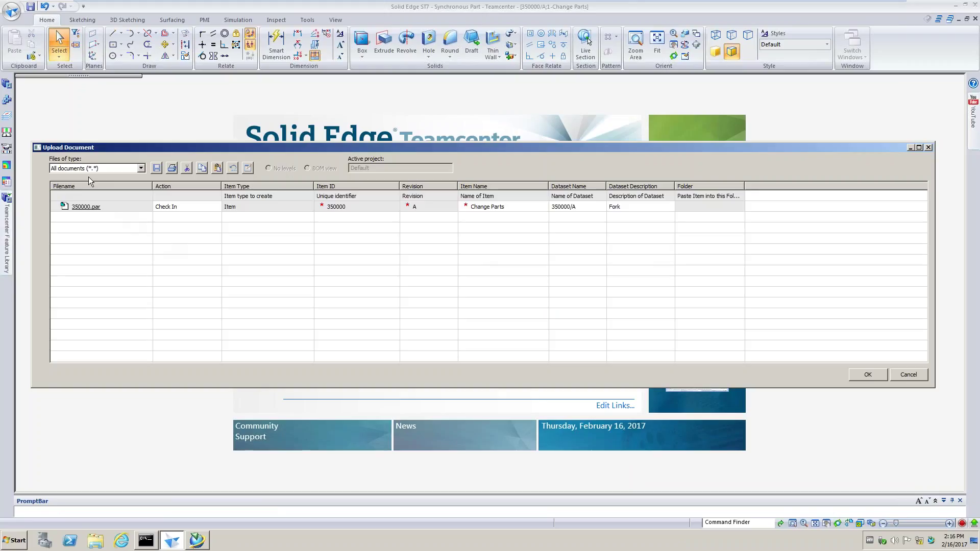
click(195, 209)
click(216, 207)
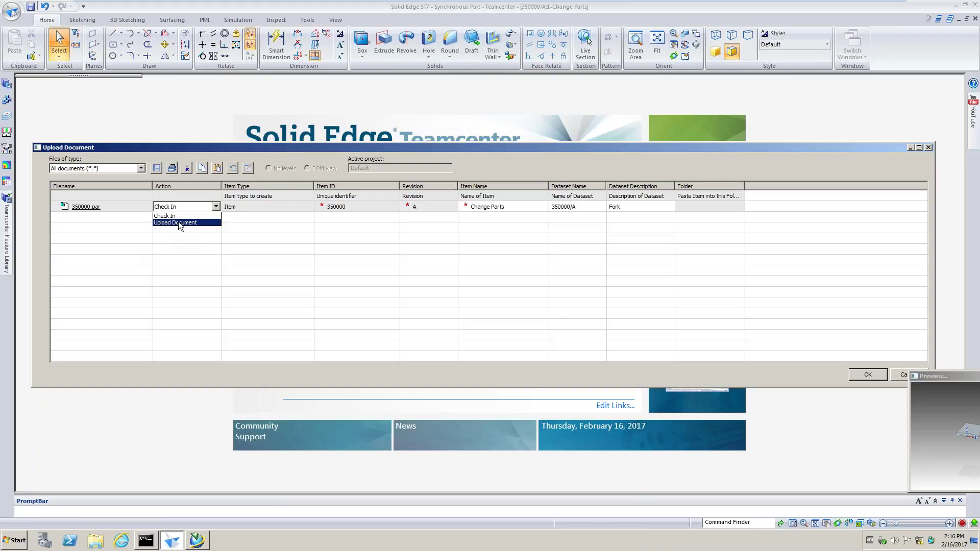
click(167, 217)
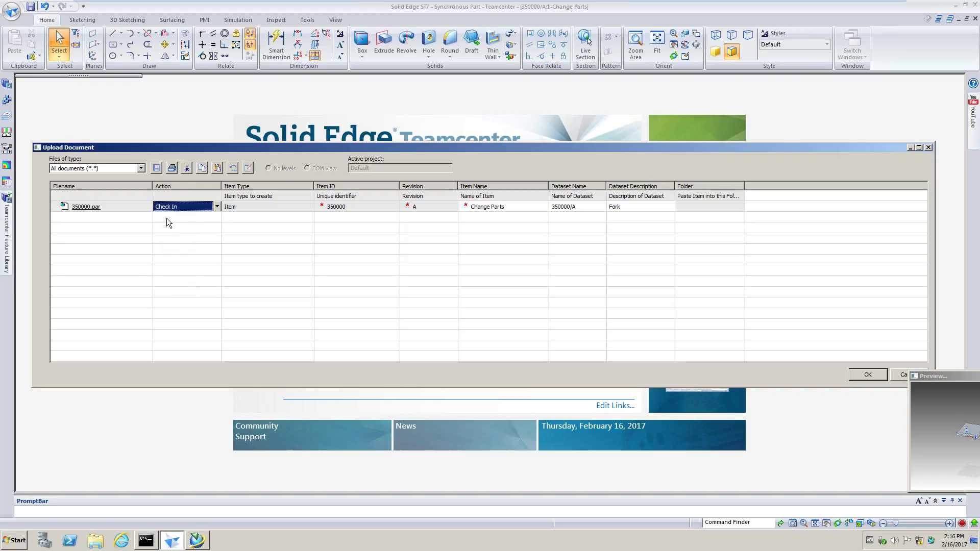
click(868, 375)
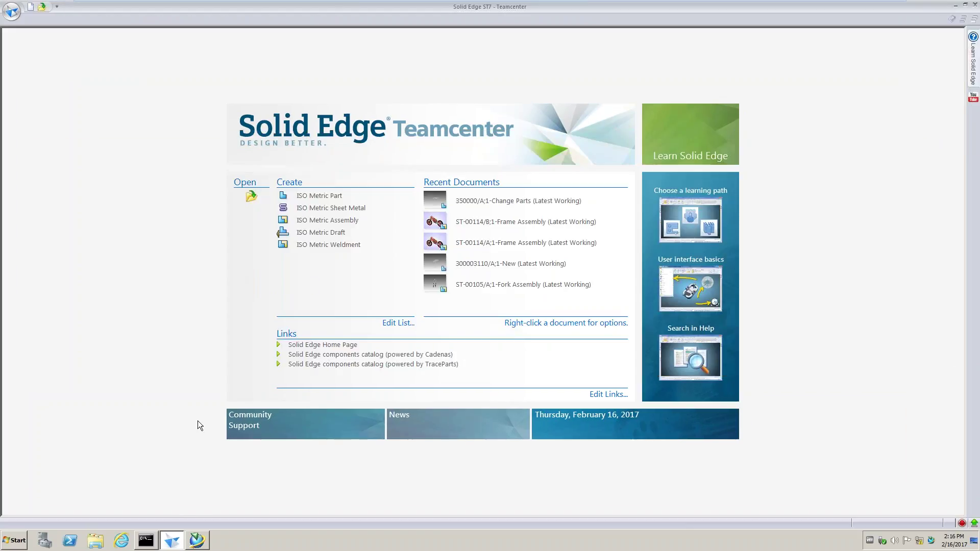
Step: Switch to Teamcenter and refresh the Newstuff folder and the 350000/A part dataset to check its check-out status
click(193, 538)
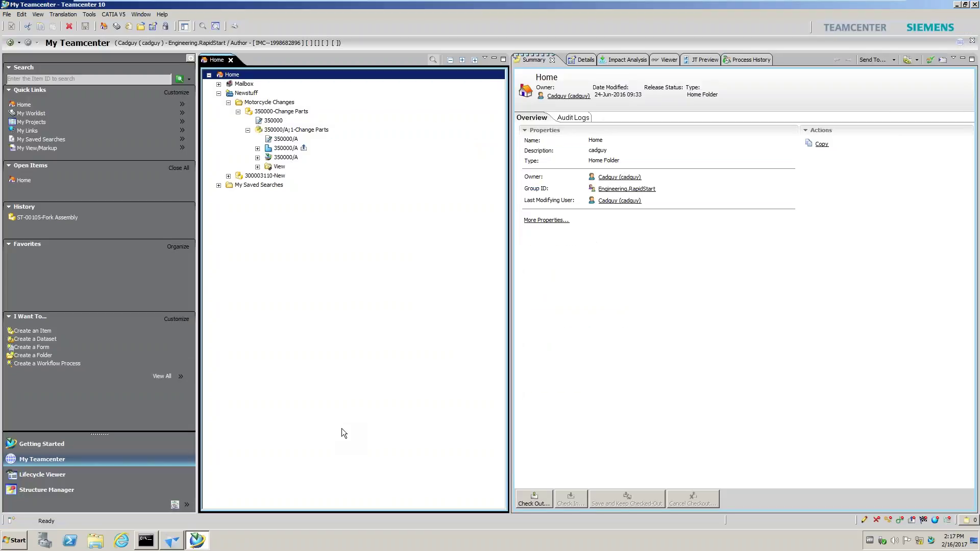
right_click(249, 94)
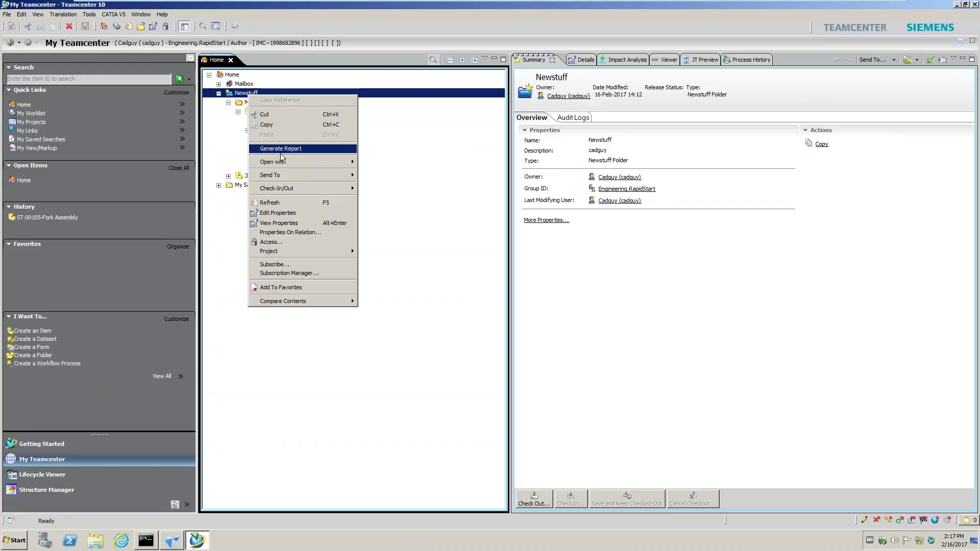
click(272, 204)
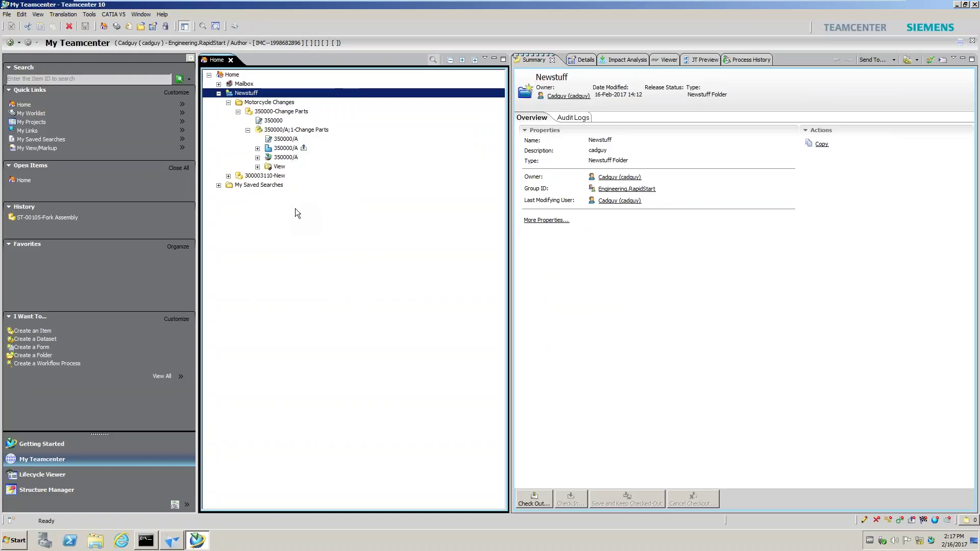
right_click(241, 95)
click(269, 199)
right_click(278, 149)
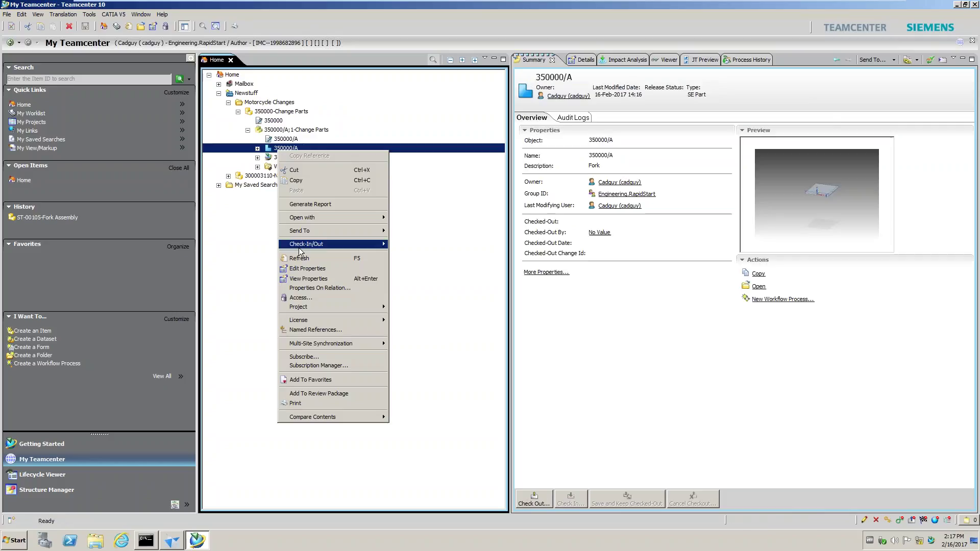
click(299, 258)
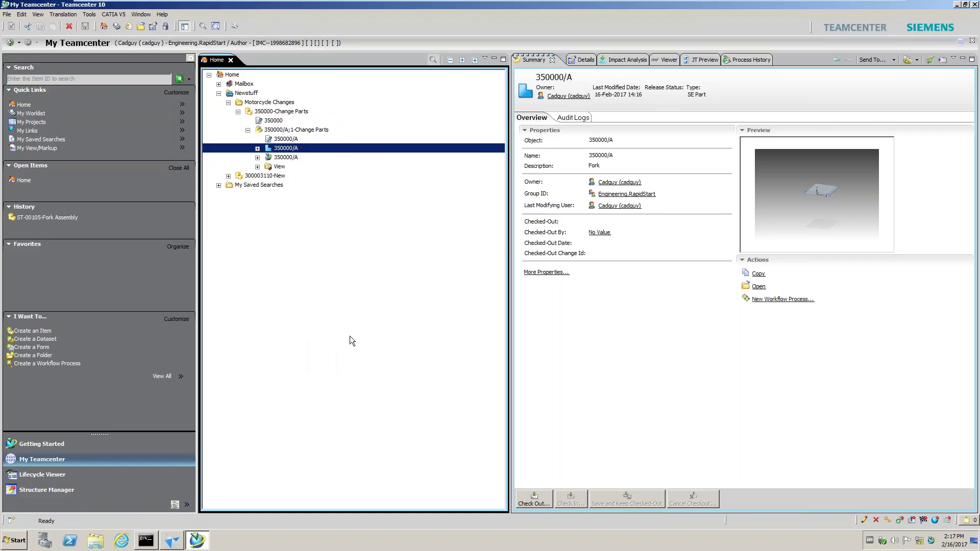
Step: Return to Solid Edge and list the Recently Used Items for opening a file
click(957, 4)
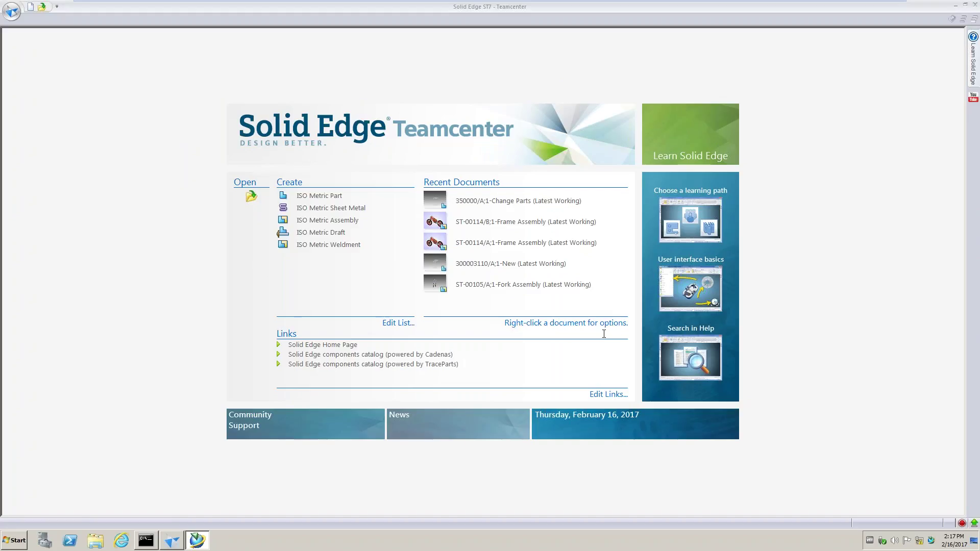
click(252, 199)
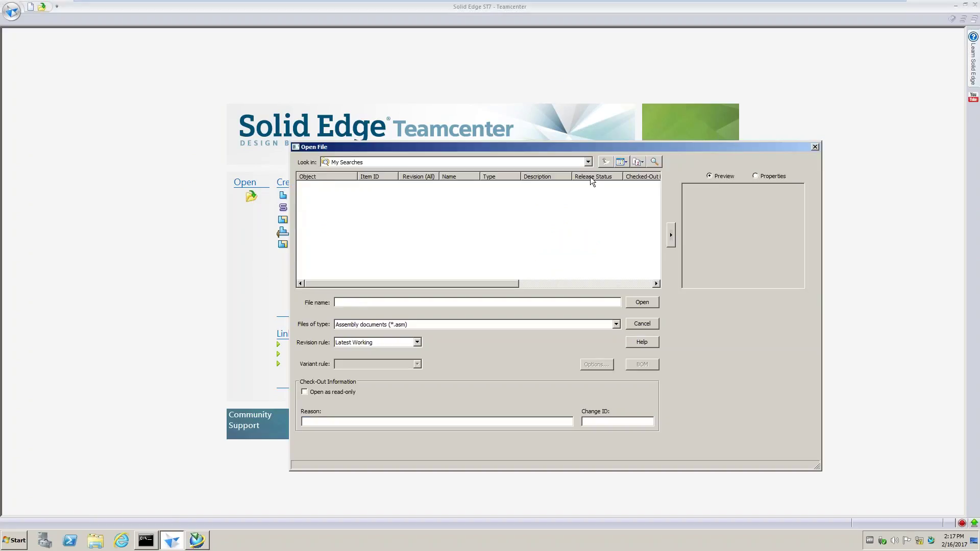
click(589, 162)
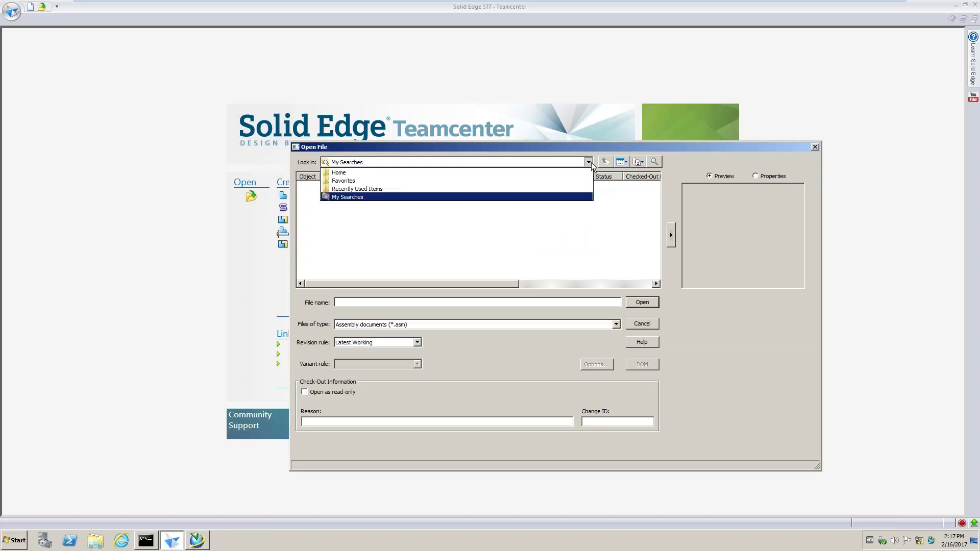
click(368, 191)
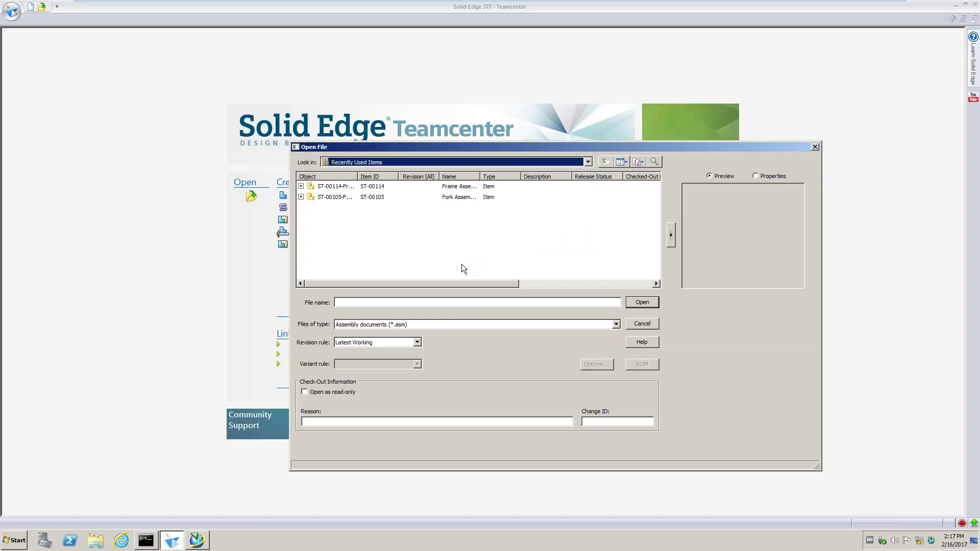
Step: Expand the Fork Assembly and Frame Assembly items to examine their revisions and datasets, then collapse both Frame Assembly revisions
click(301, 197)
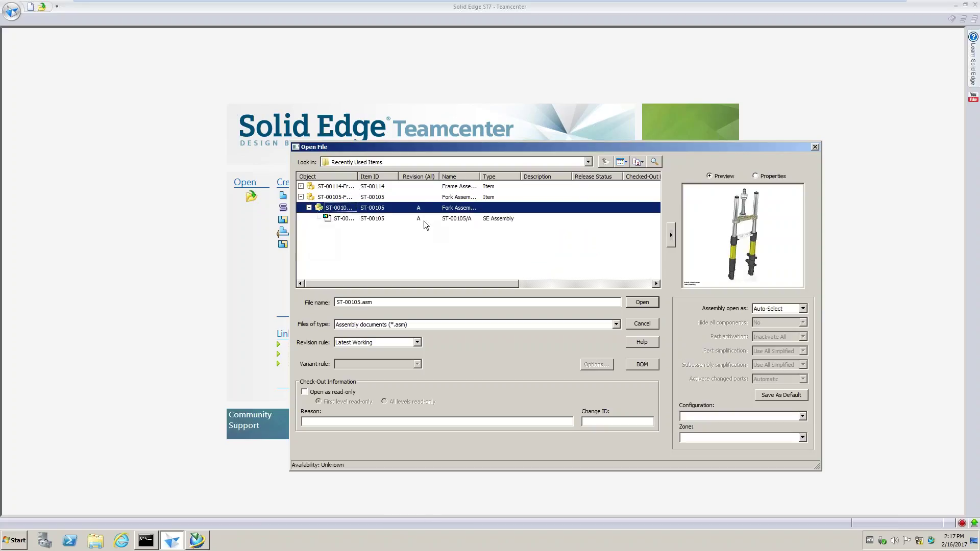
click(301, 186)
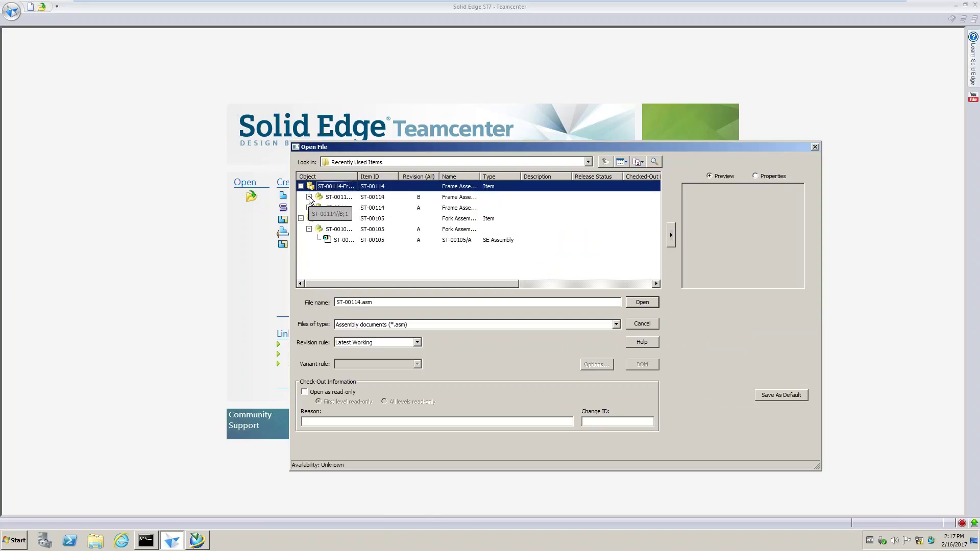
click(309, 197)
click(310, 218)
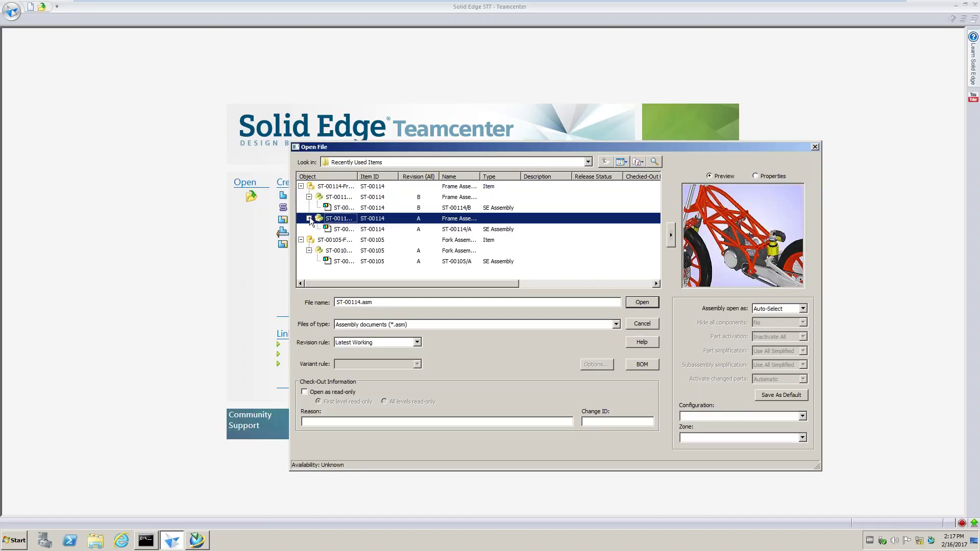
click(310, 218)
click(310, 197)
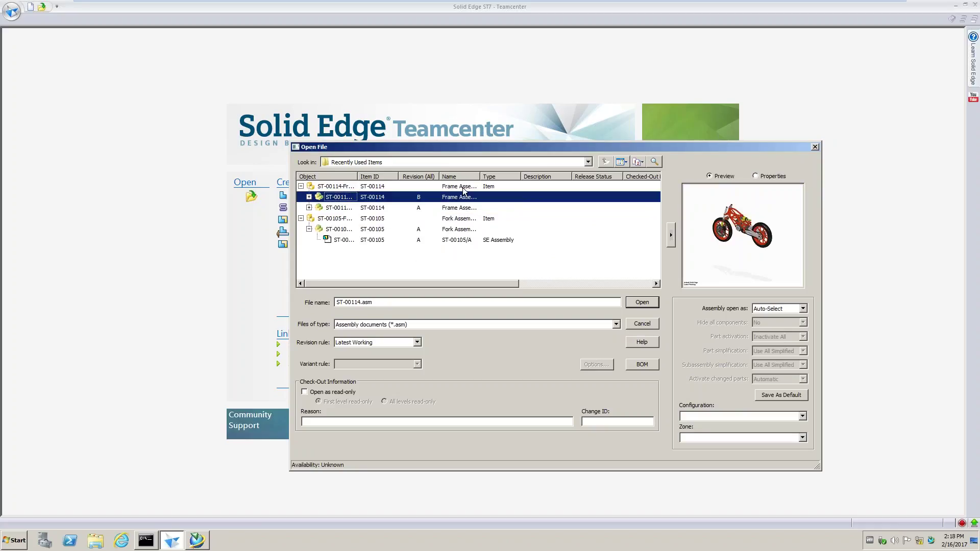
click(337, 187)
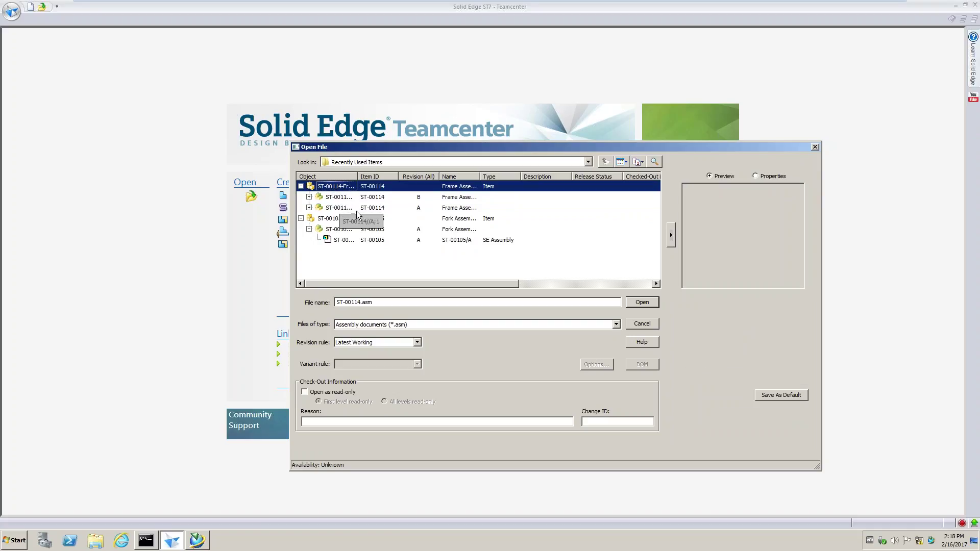
Step: Filter the listed revisions to Latest and expand the Frame Assembly and Fork Assembly items
click(638, 162)
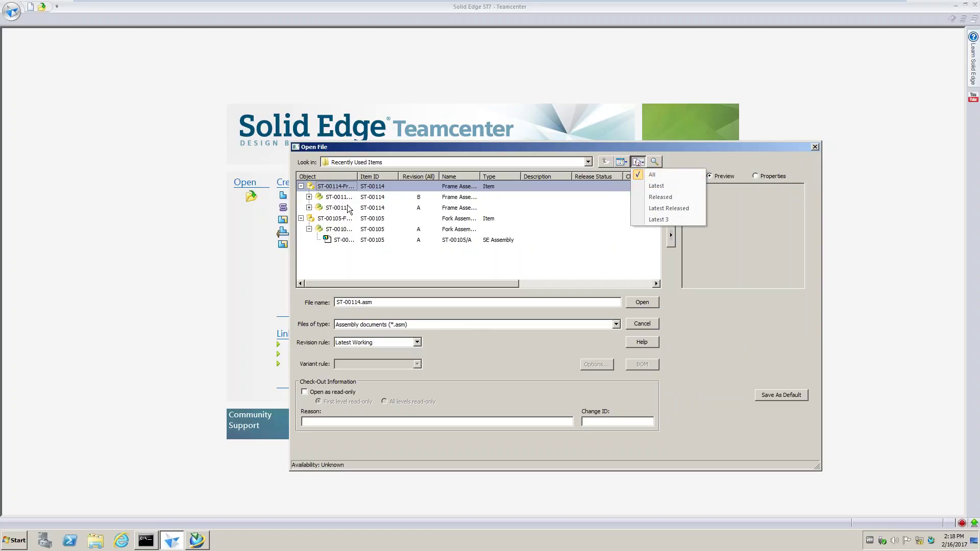
click(651, 188)
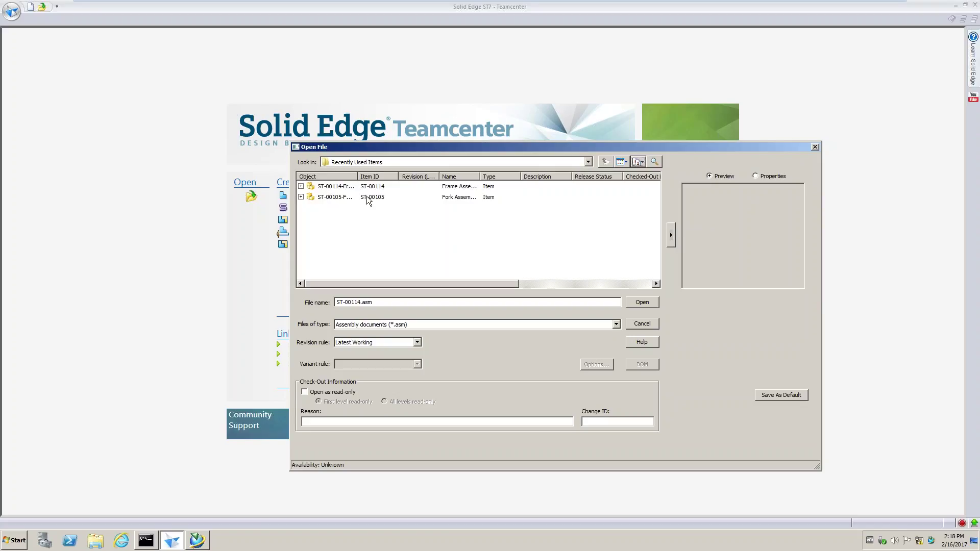
click(302, 187)
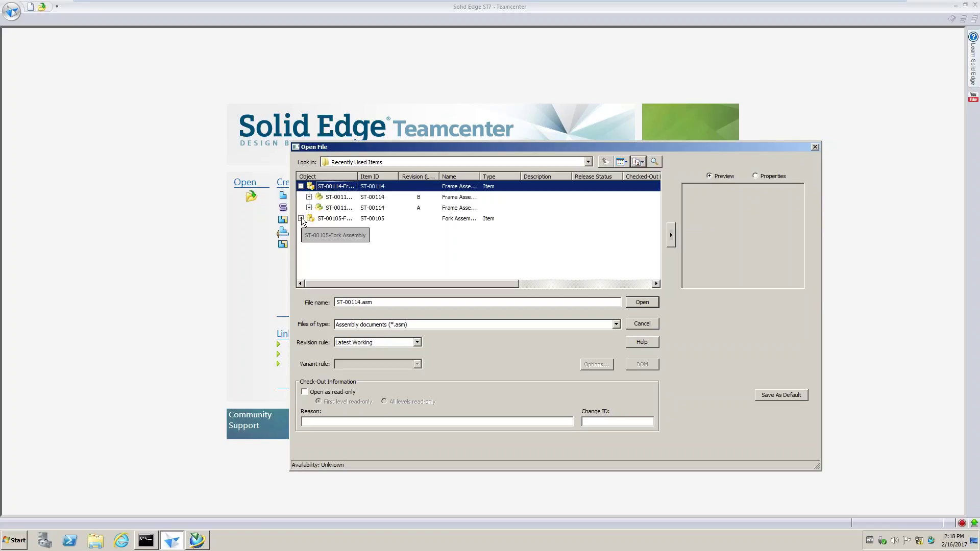
click(301, 218)
Step: Filter the listed revisions to Released and check the Frame Assembly item for released revisions
click(637, 163)
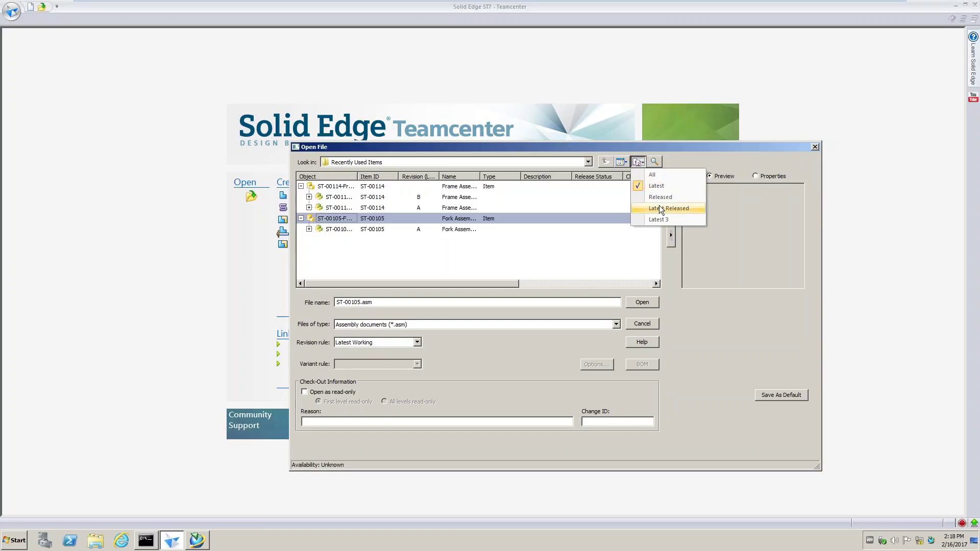
click(660, 198)
click(301, 187)
click(302, 186)
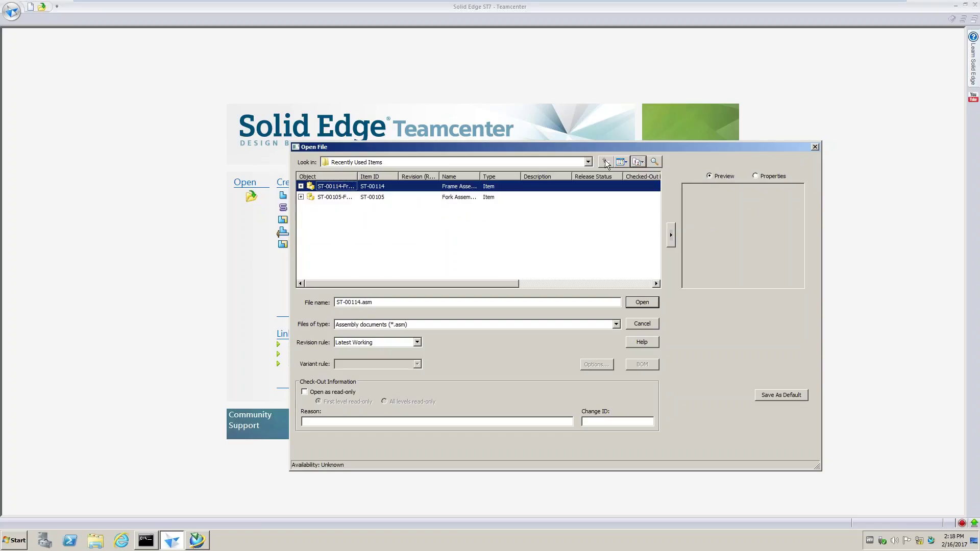
Step: Set the revision filter back to All, expand the Frame Assembly item, and examine the available revision rules
click(637, 162)
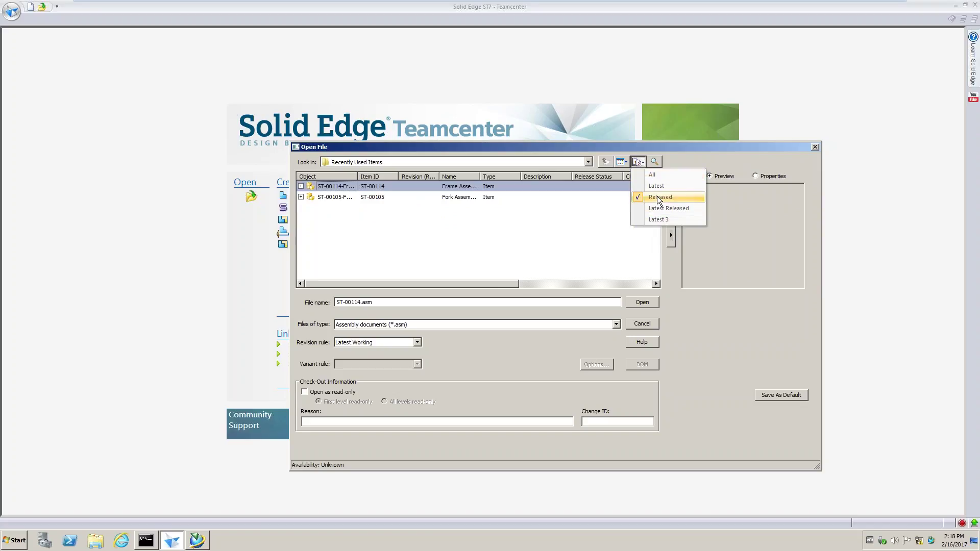
click(652, 175)
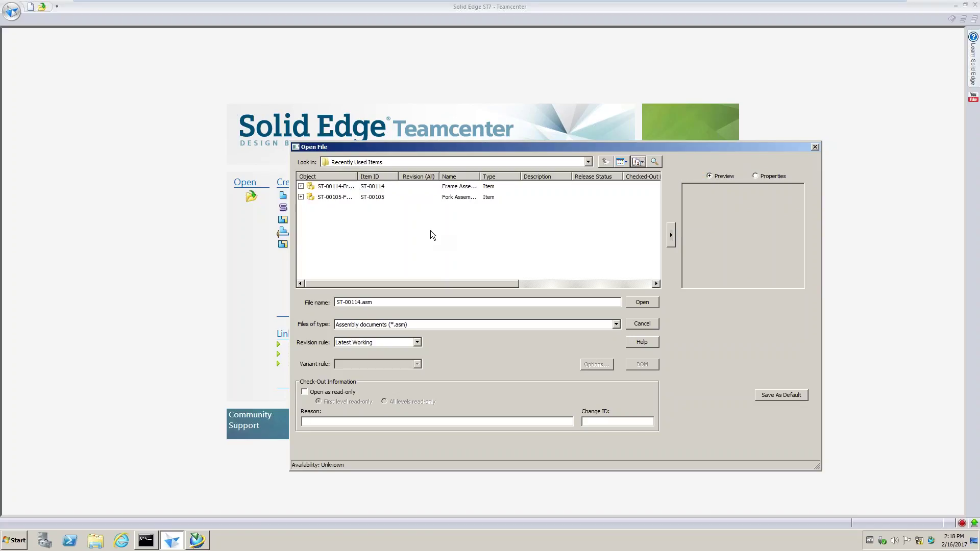
click(301, 186)
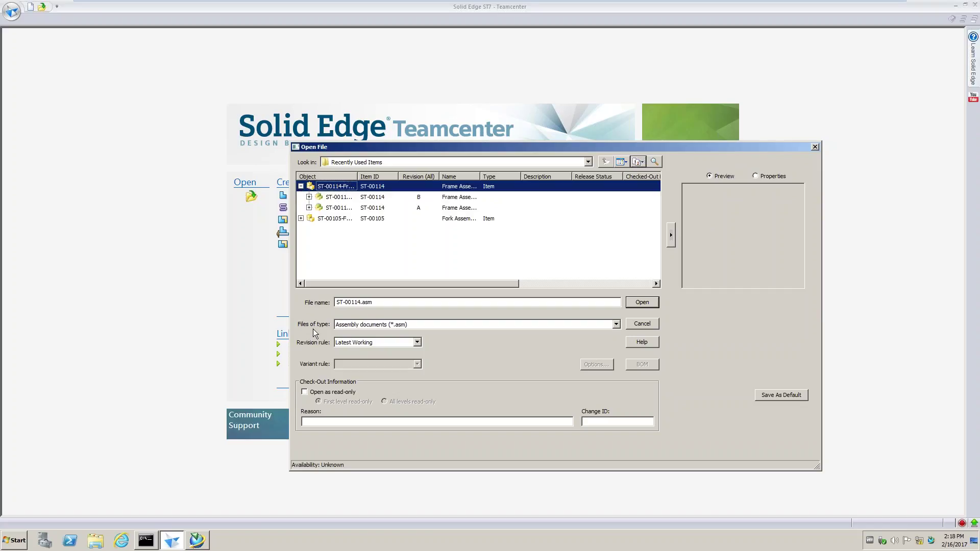
click(417, 343)
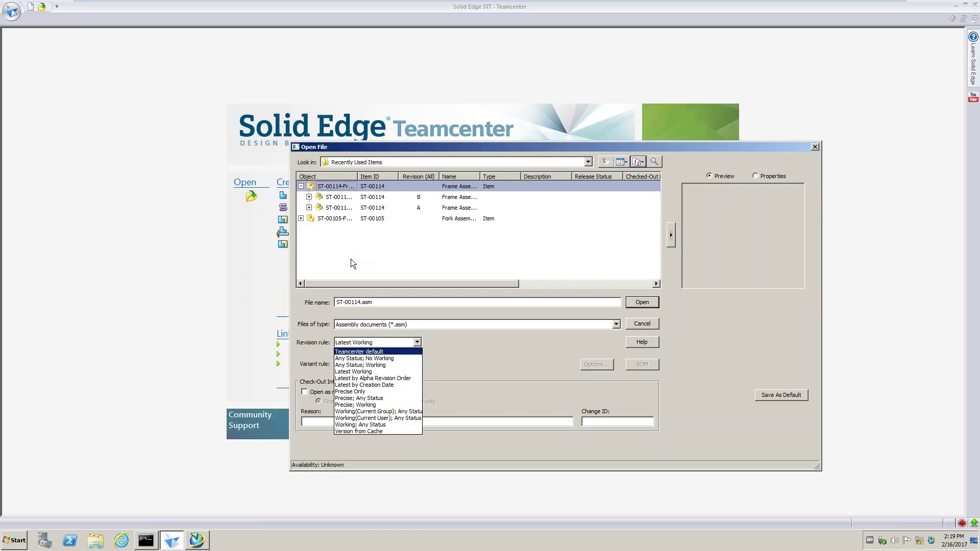
click(363, 248)
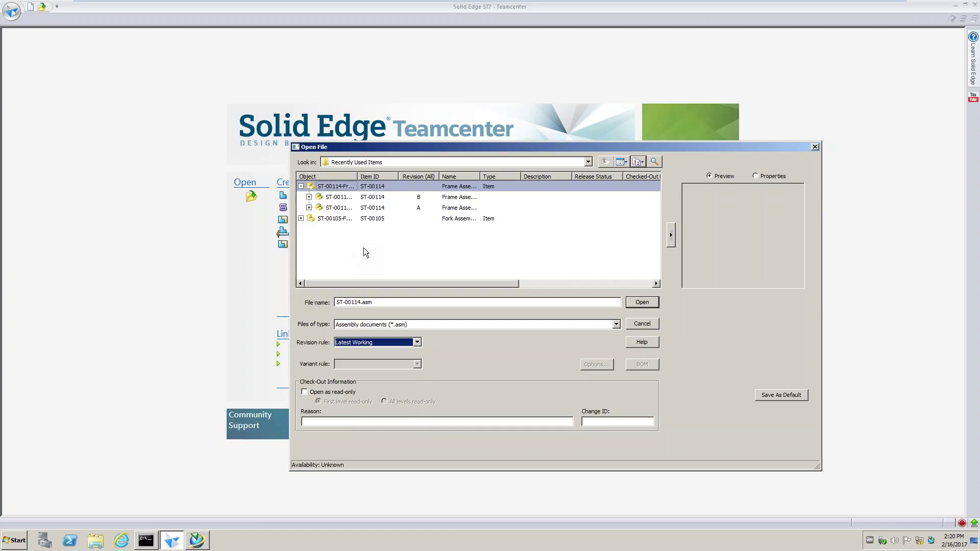
Step: Preview the Frame Assembly and Fork Assembly revisions, then expand Fork Assembly revision A and select its SE Assembly dataset
click(301, 220)
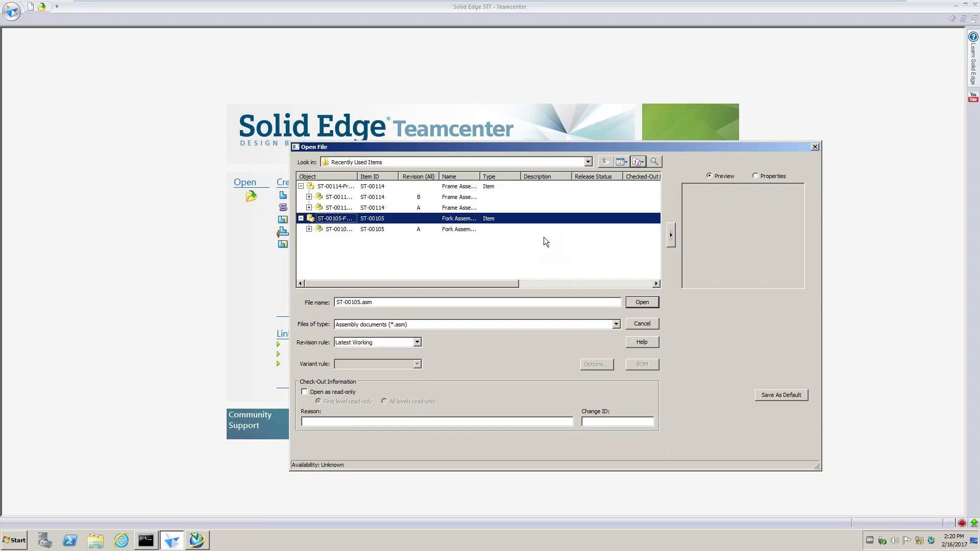
click(372, 208)
click(377, 197)
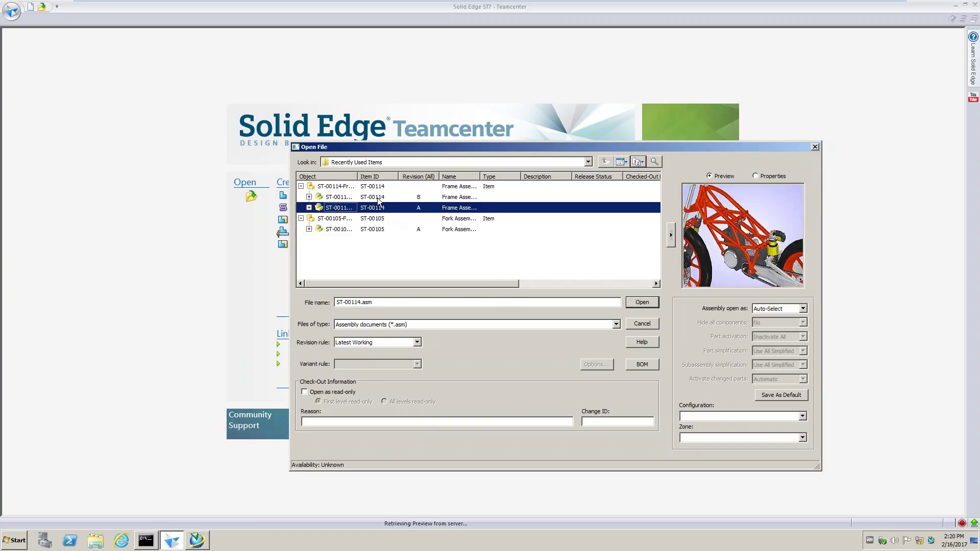
click(380, 208)
click(370, 227)
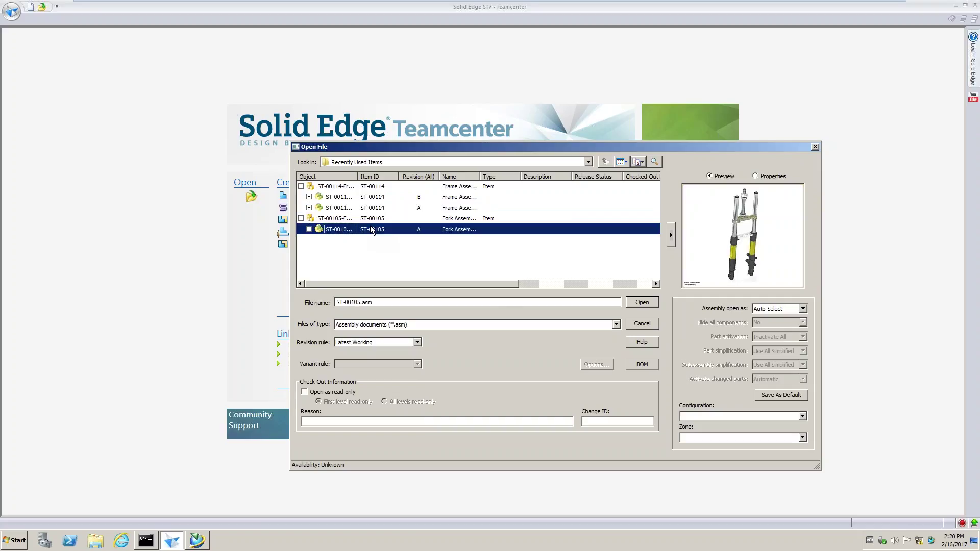
click(309, 229)
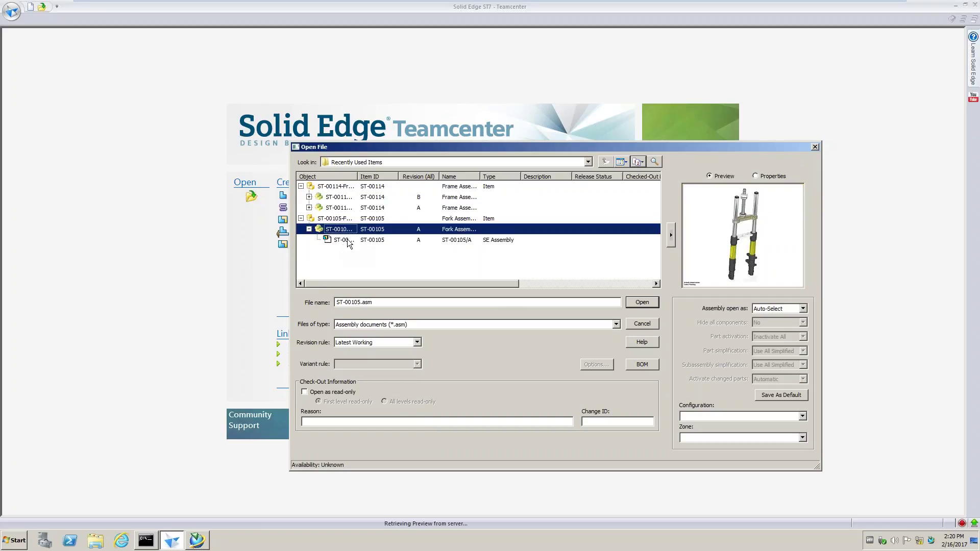
click(360, 242)
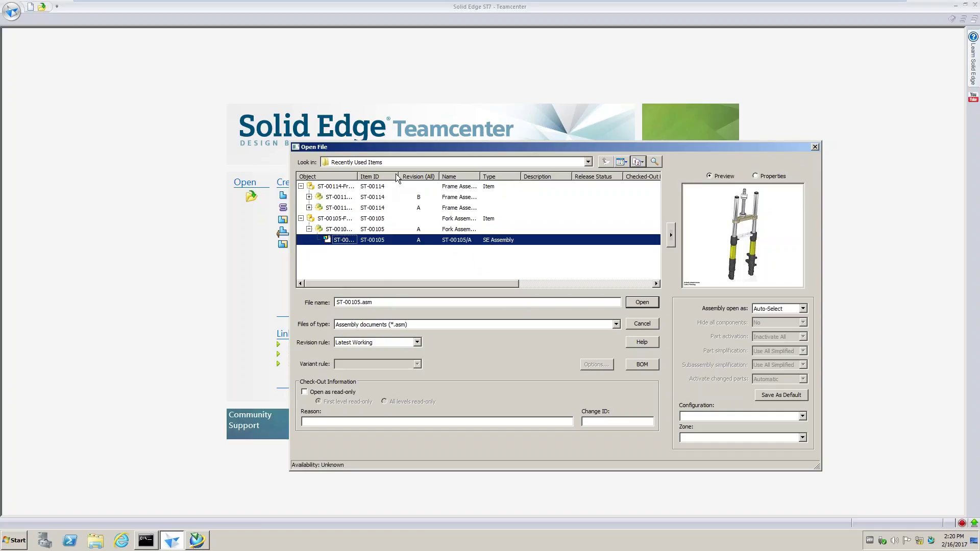
Step: Browse My Searches in the Open File dialog, check the column display choices, and filter revisions to Latest
click(589, 162)
click(348, 197)
click(627, 162)
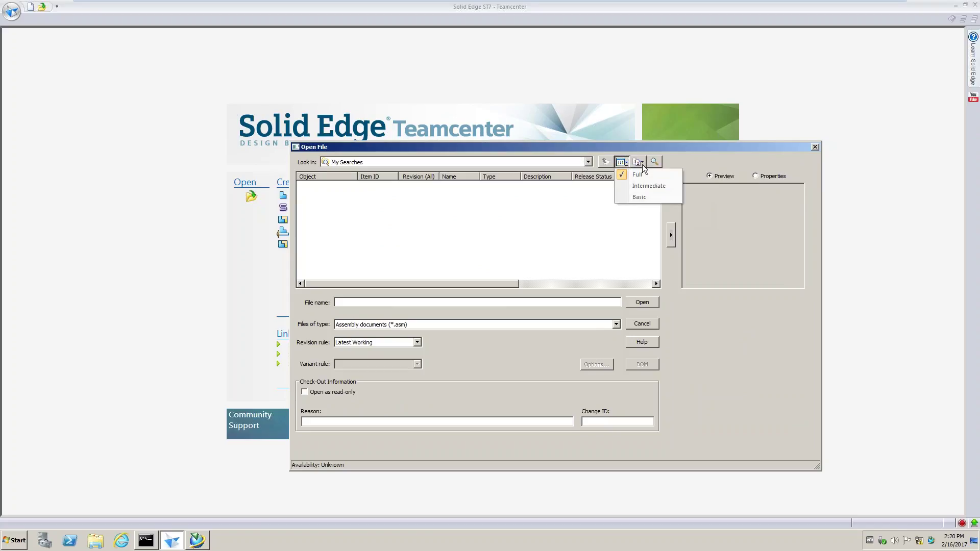
click(639, 162)
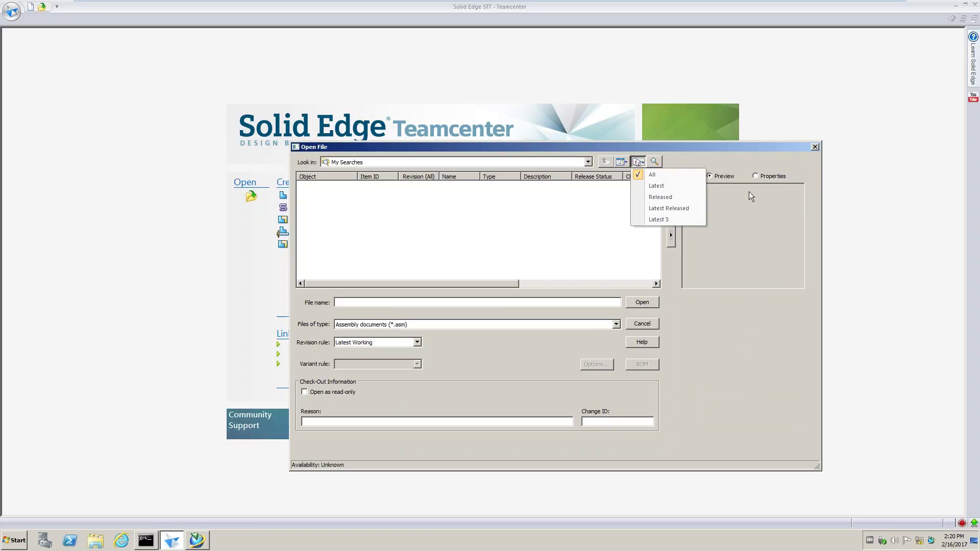
click(651, 187)
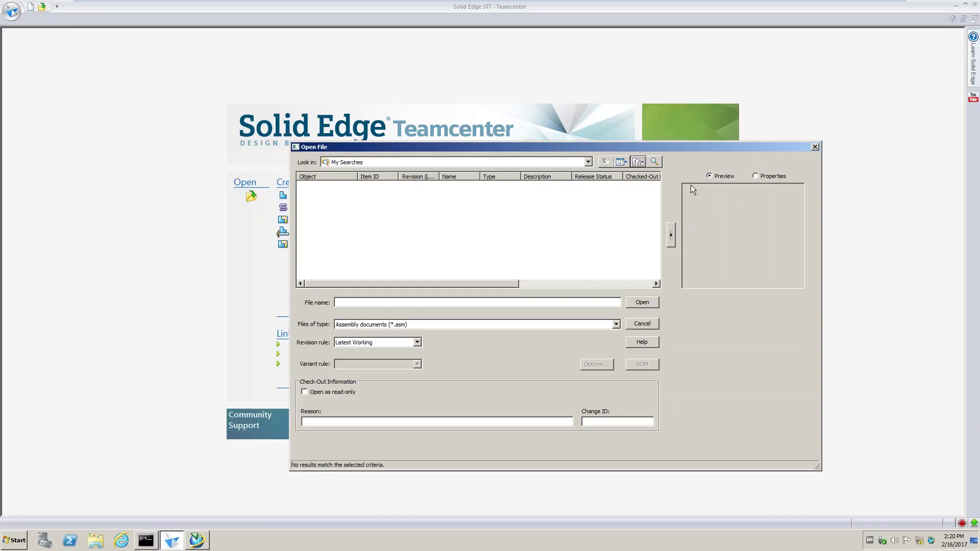
Step: Start an item search, clear the Part search's existing criteria, and look through the available saved searches
click(654, 161)
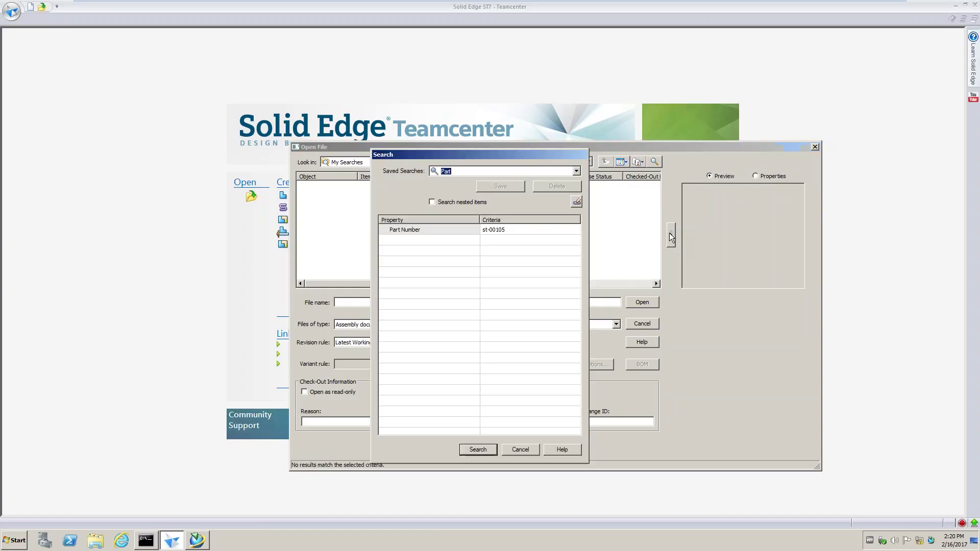
click(529, 230)
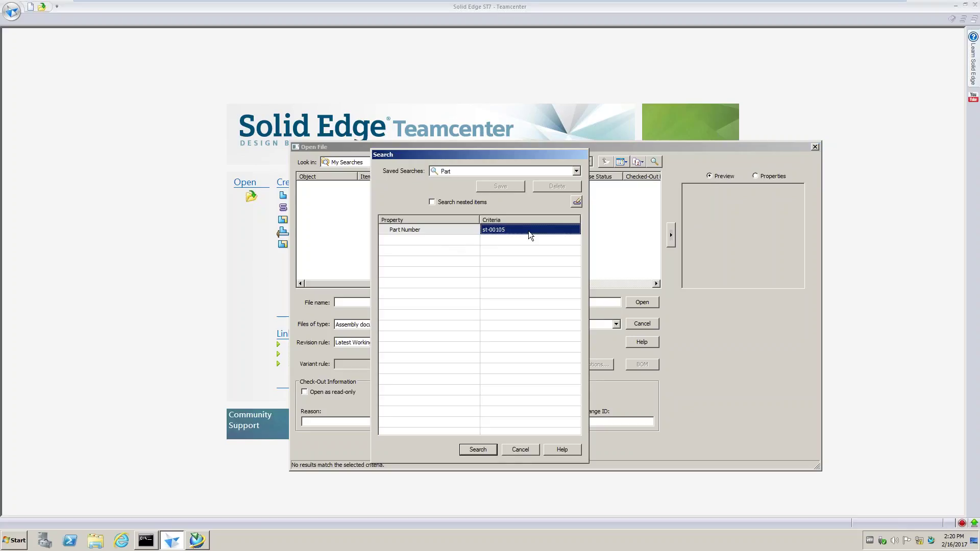
click(579, 206)
click(474, 230)
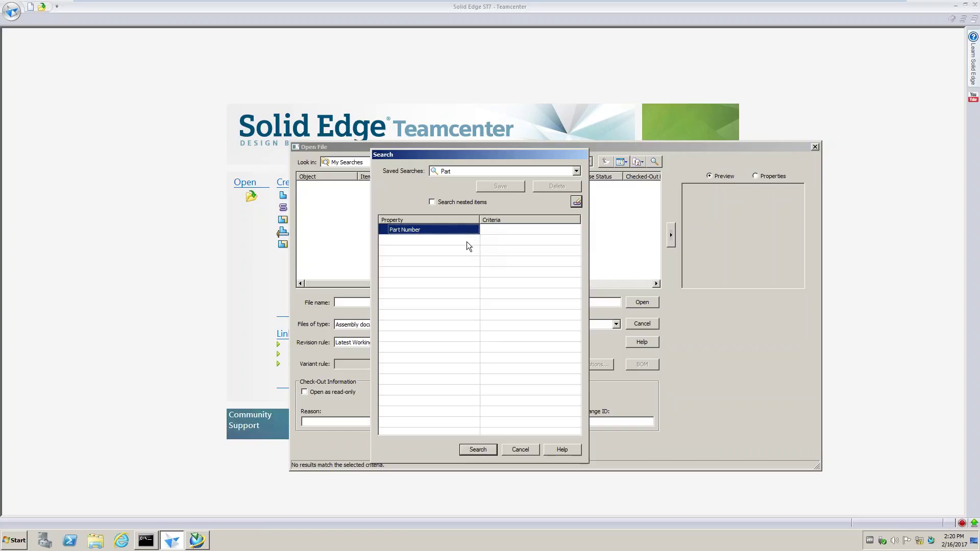
click(574, 172)
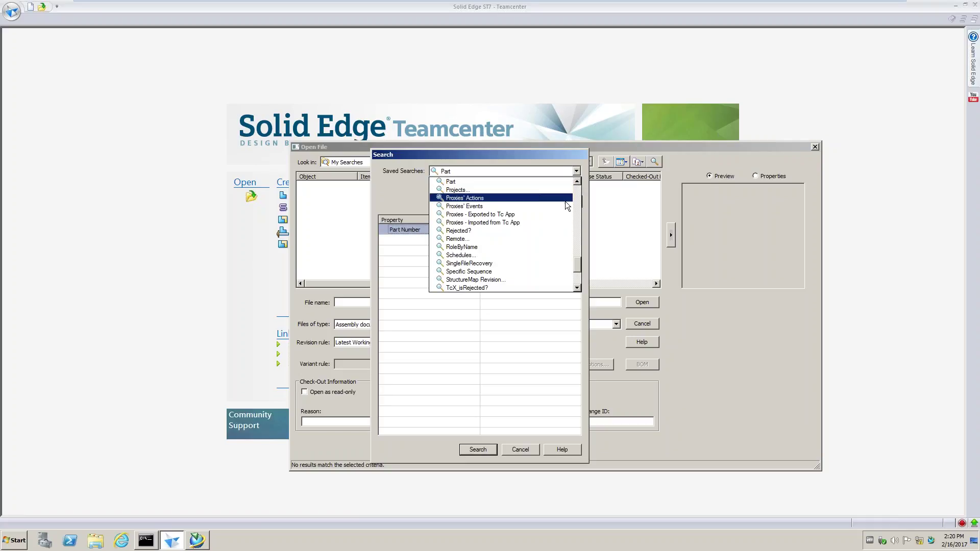
drag(577, 266, 579, 235)
click(411, 214)
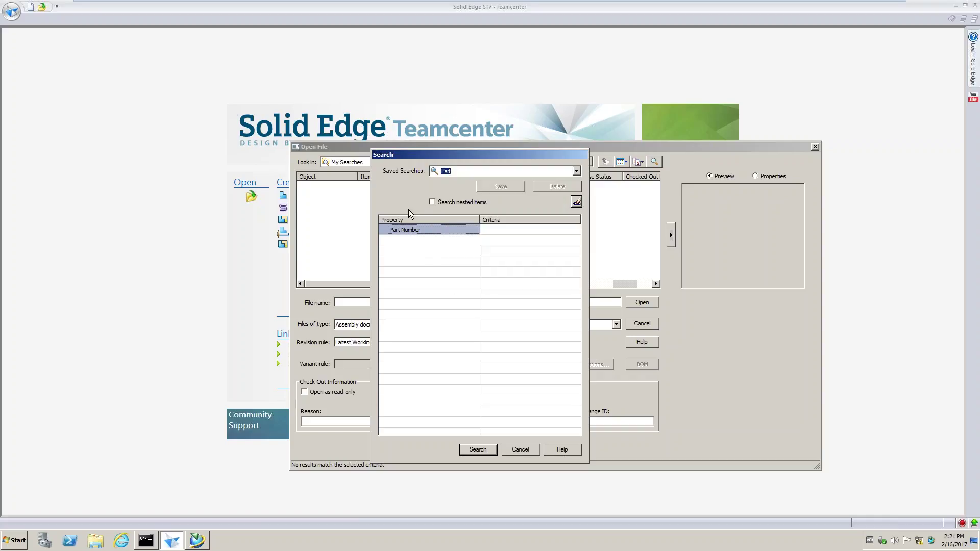
Step: Search for items with the Part Number criterion *105 using the Part saved search
click(452, 233)
click(485, 230)
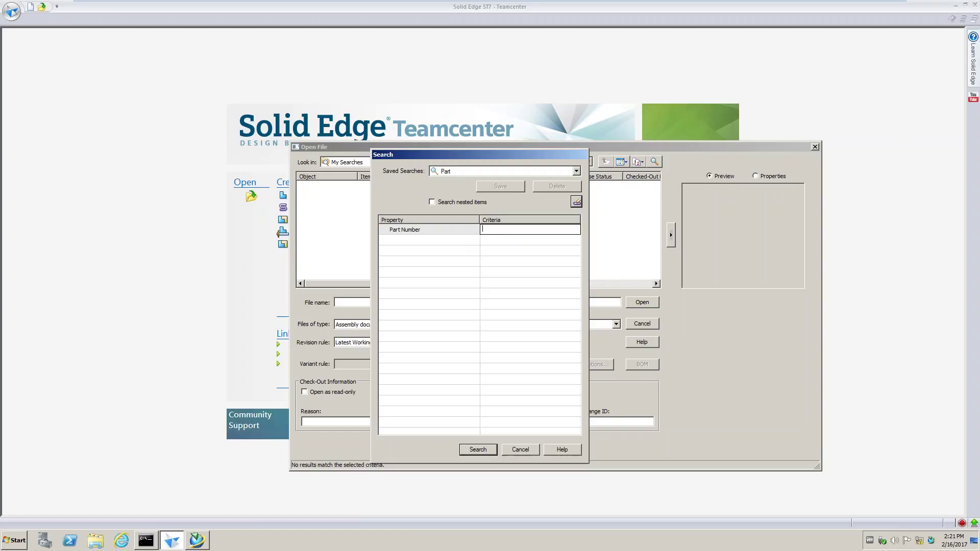
text(*1)
key(Return)
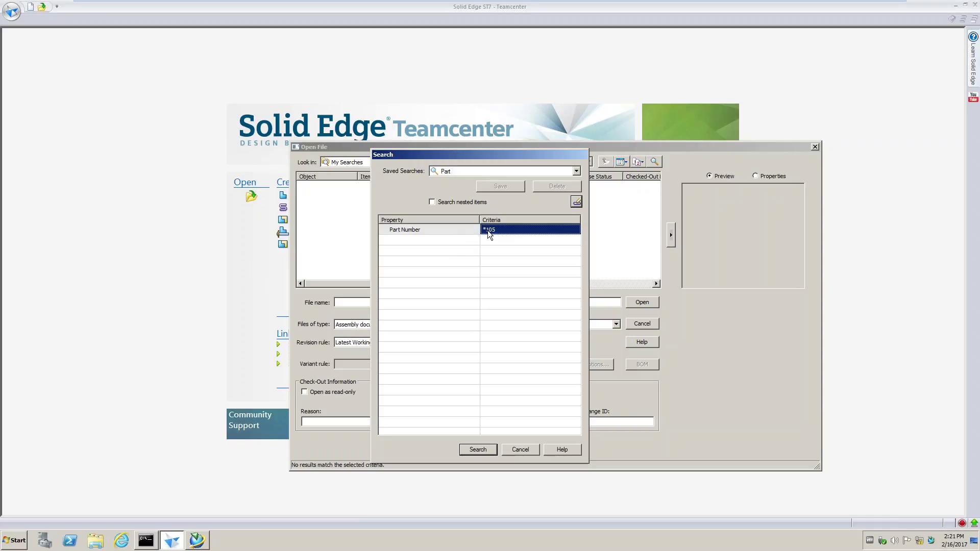
click(478, 450)
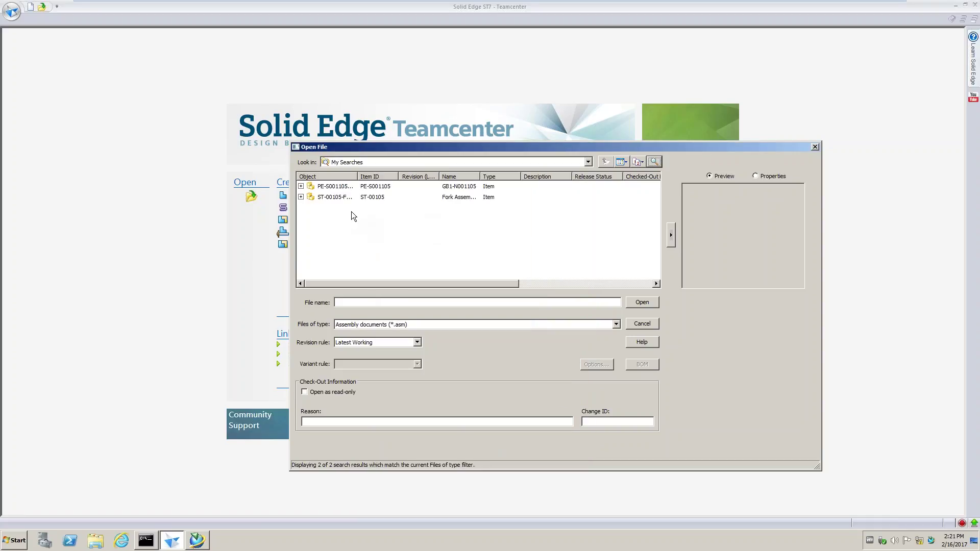
Step: Expand the PE-S001105 item to preview its SE Assembly dataset, then collapse the item
click(302, 186)
click(337, 197)
click(367, 208)
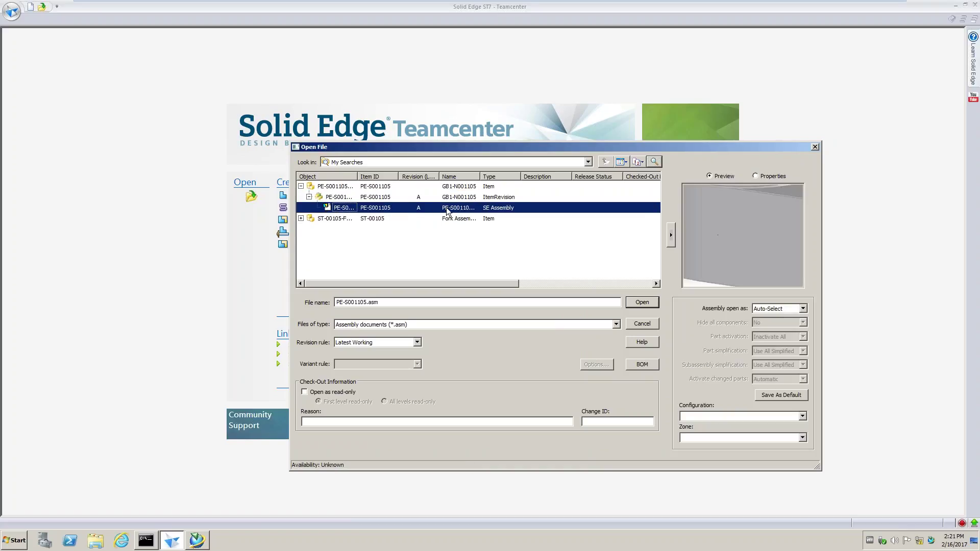
click(333, 197)
click(327, 187)
click(301, 186)
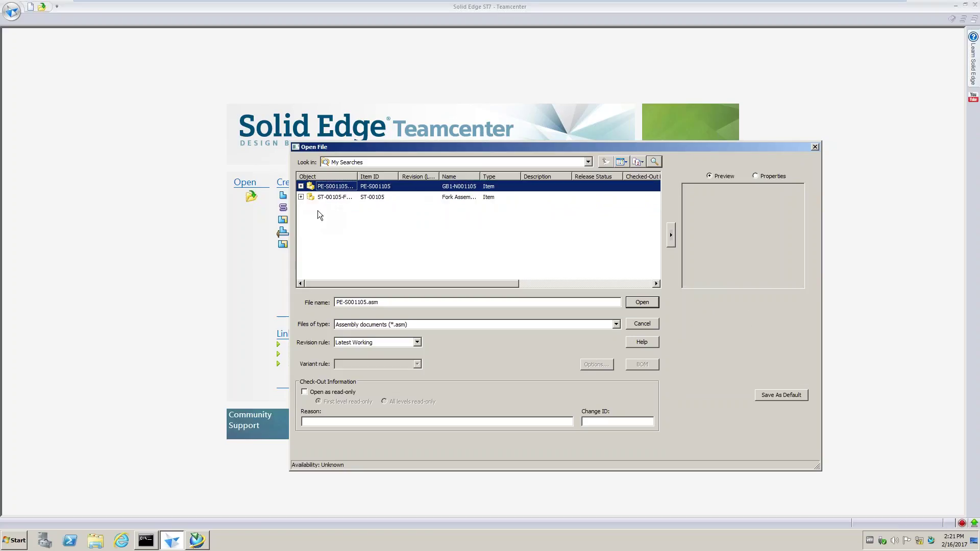
Step: Expand Fork Assembly revision A, select its SE Assembly dataset, and keep the Latest Working revision rule
click(301, 197)
click(309, 207)
click(445, 218)
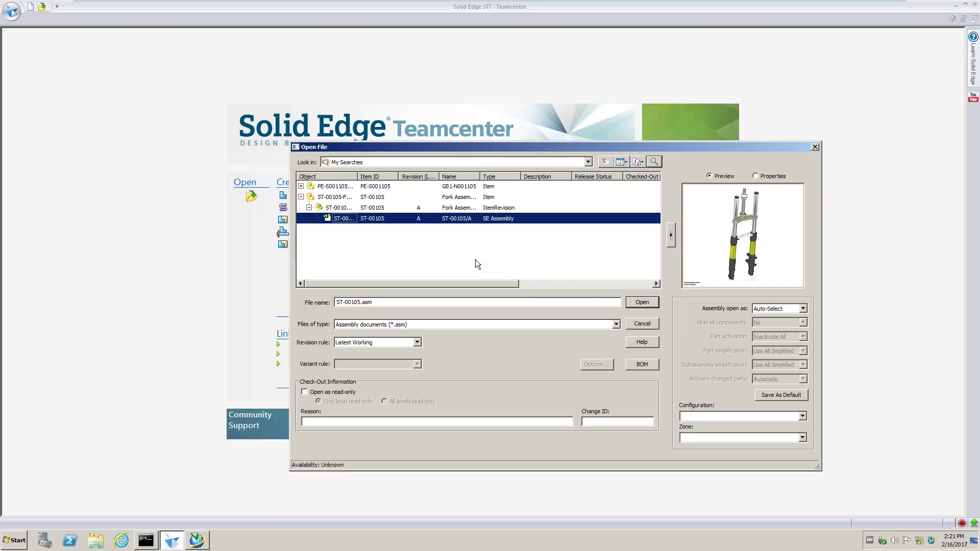
click(417, 342)
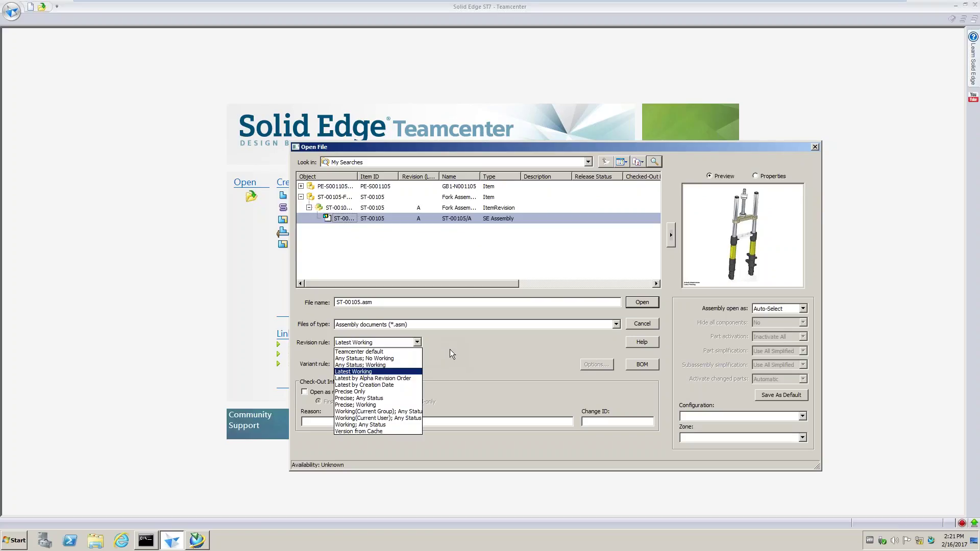
click(379, 372)
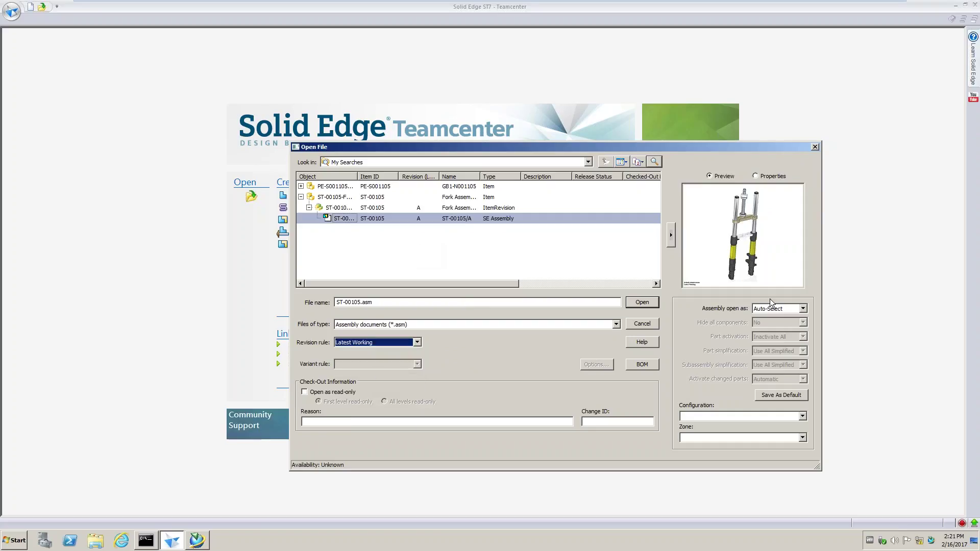
Step: Try the Medium Assembly open mode and examine the options for activating changed parts
click(803, 309)
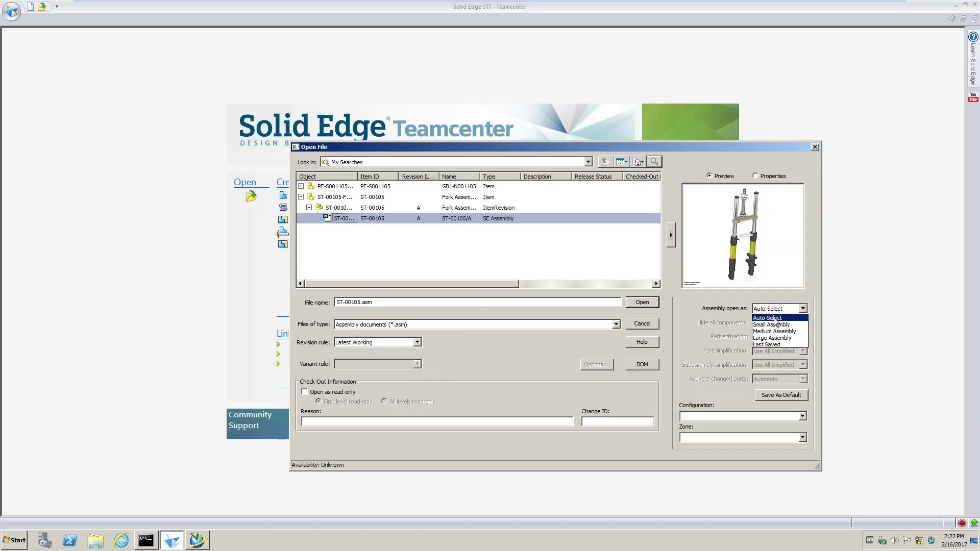
click(756, 317)
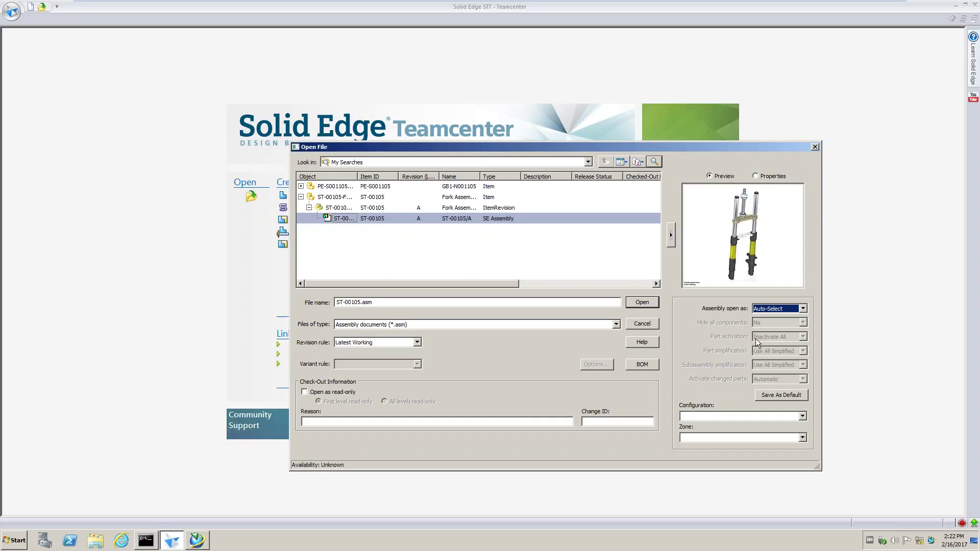
click(786, 309)
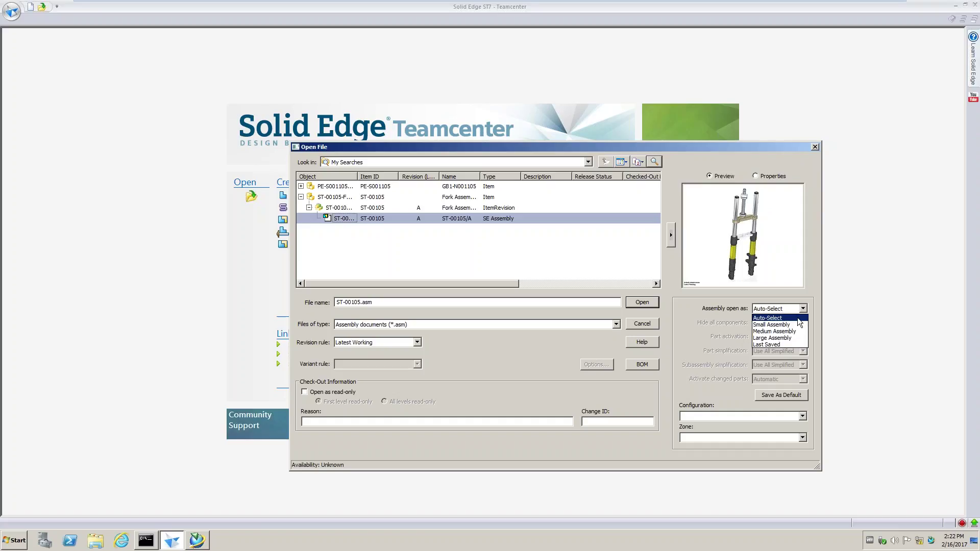
click(780, 336)
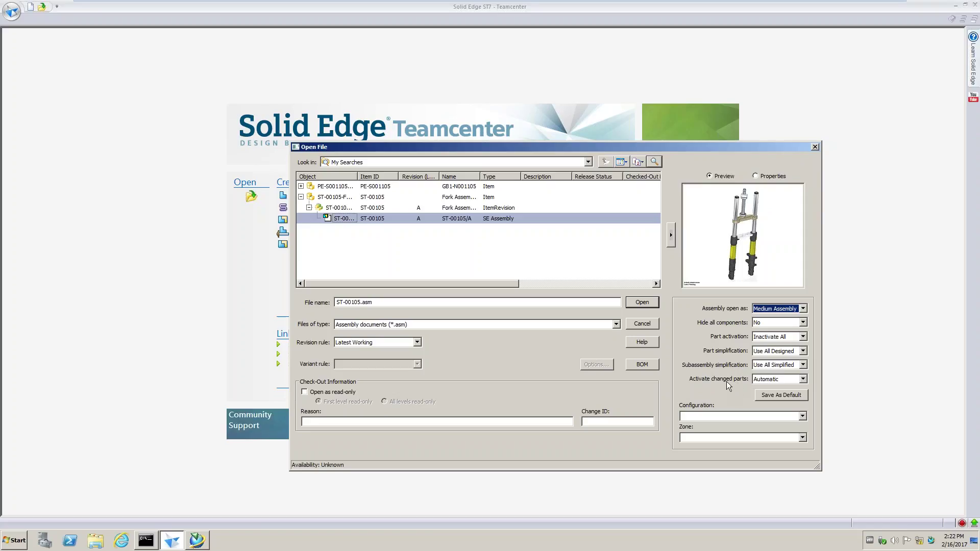
click(763, 382)
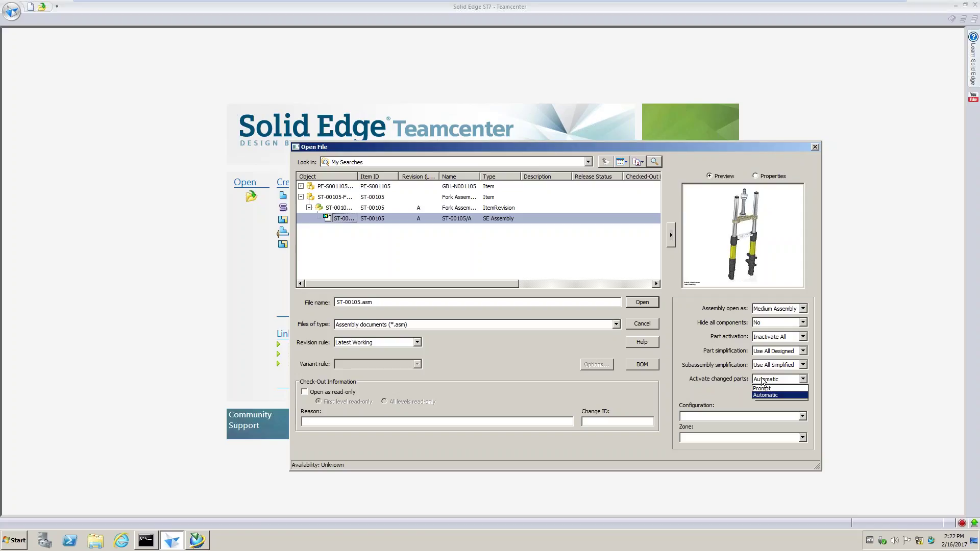
click(765, 379)
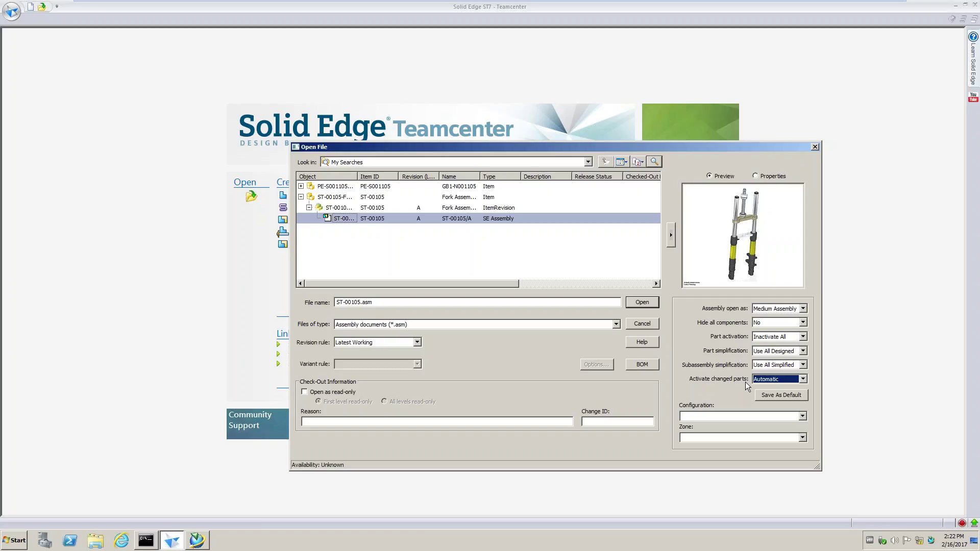
Step: Try the Large Assembly open mode with Hide all components set to Yes
click(803, 309)
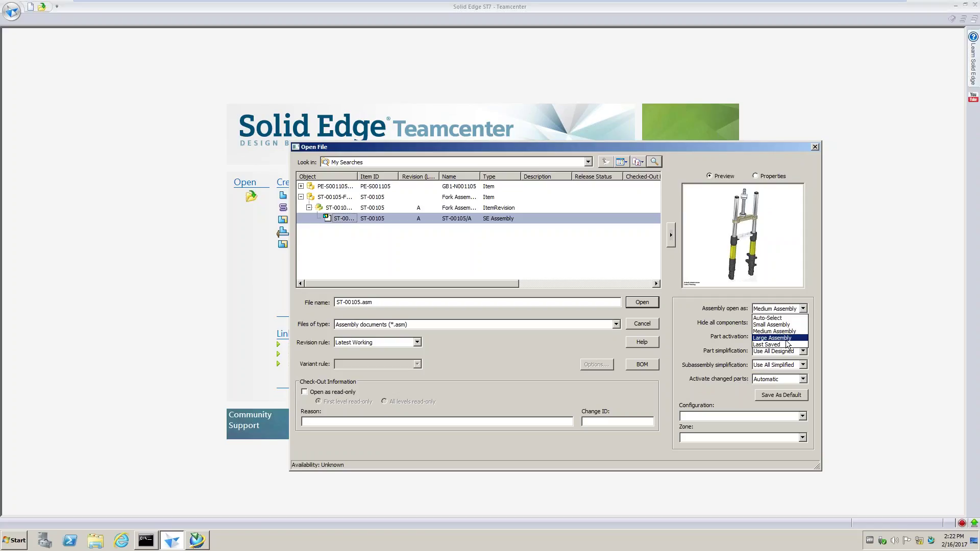
click(786, 339)
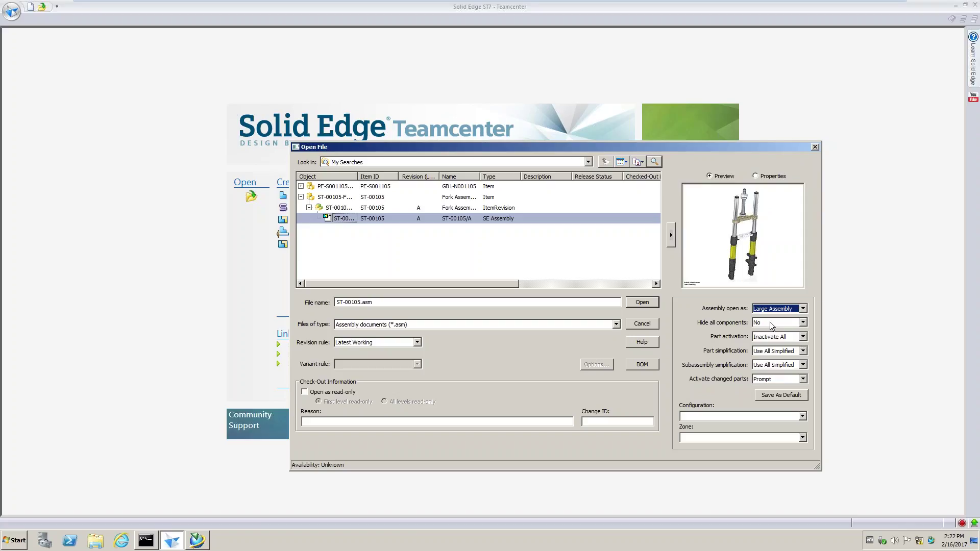
click(803, 309)
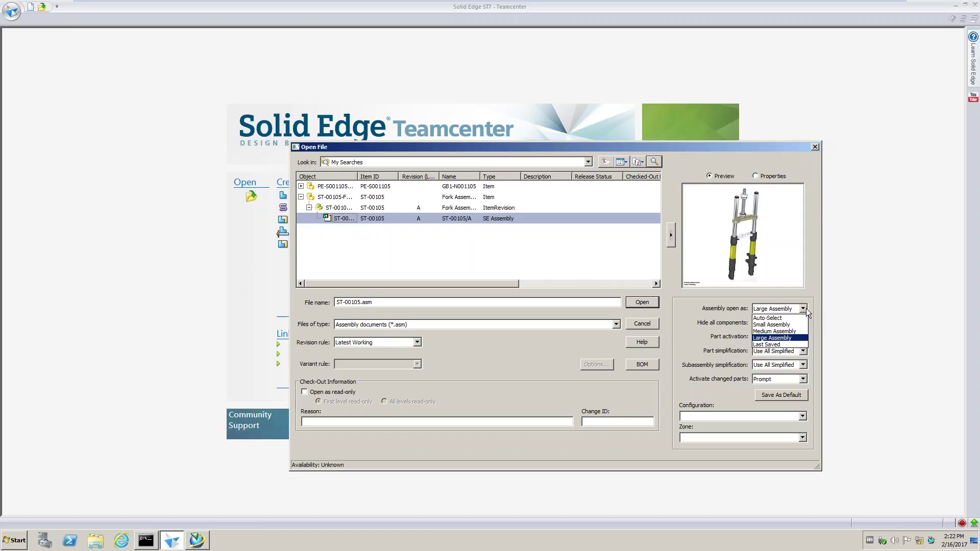
click(794, 338)
click(801, 324)
click(783, 339)
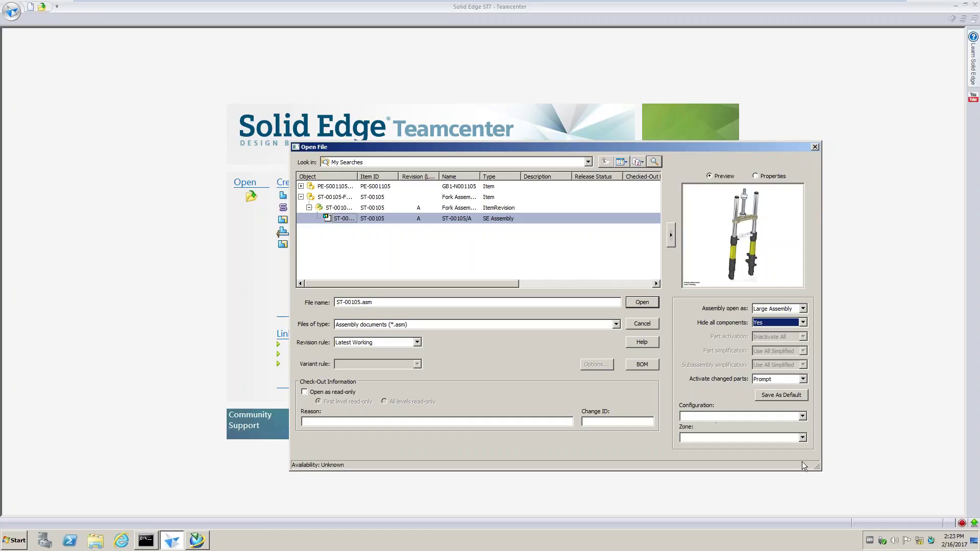
Step: Choose the default,Administrator configuration and leave the zone at No selection
click(803, 417)
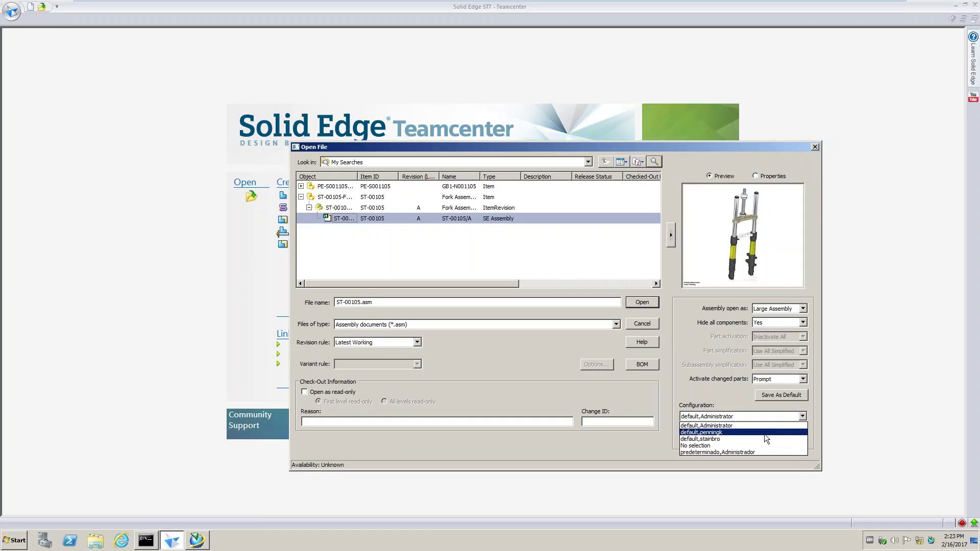
click(729, 396)
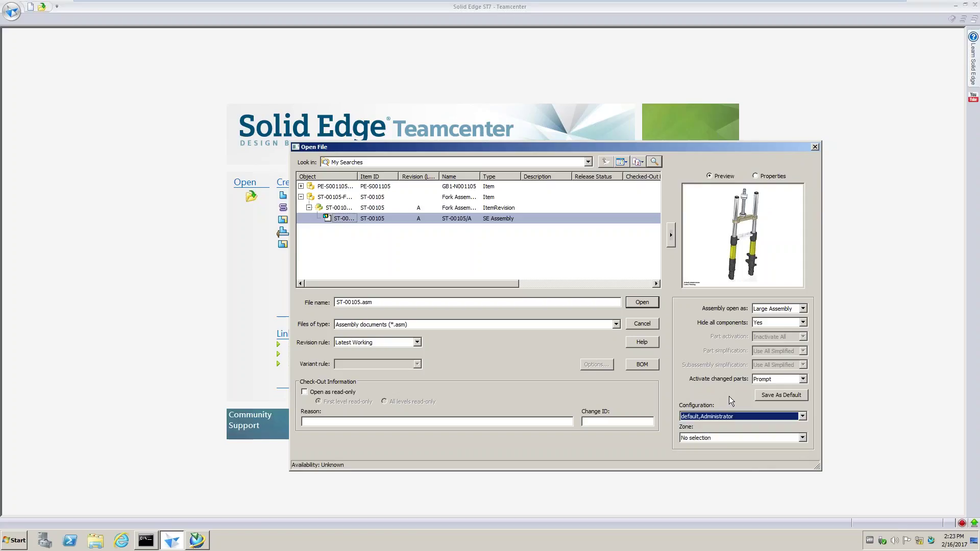
click(803, 438)
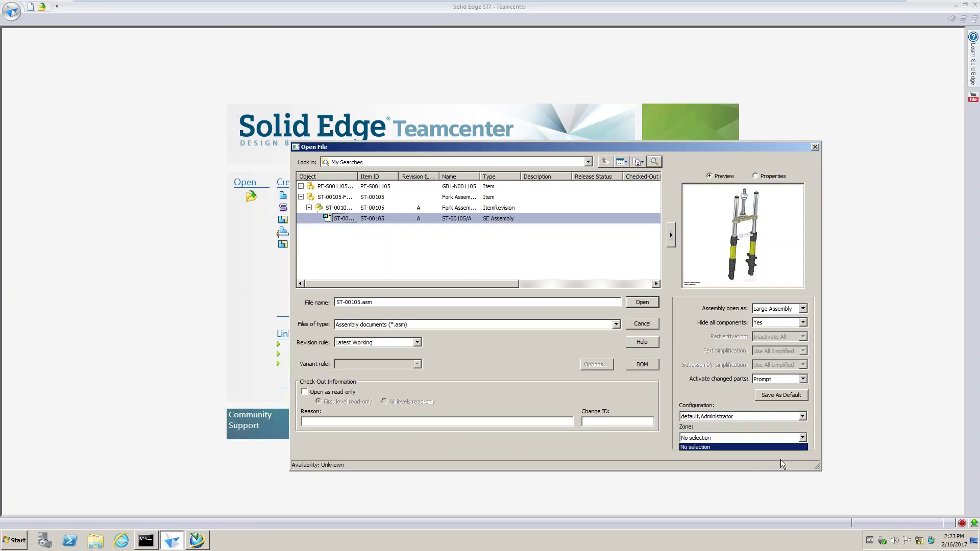
click(789, 437)
Step: Set the assembly open mode to Auto-Select and open the Fork Assembly with blank check-out reason and change ID
click(803, 309)
click(785, 318)
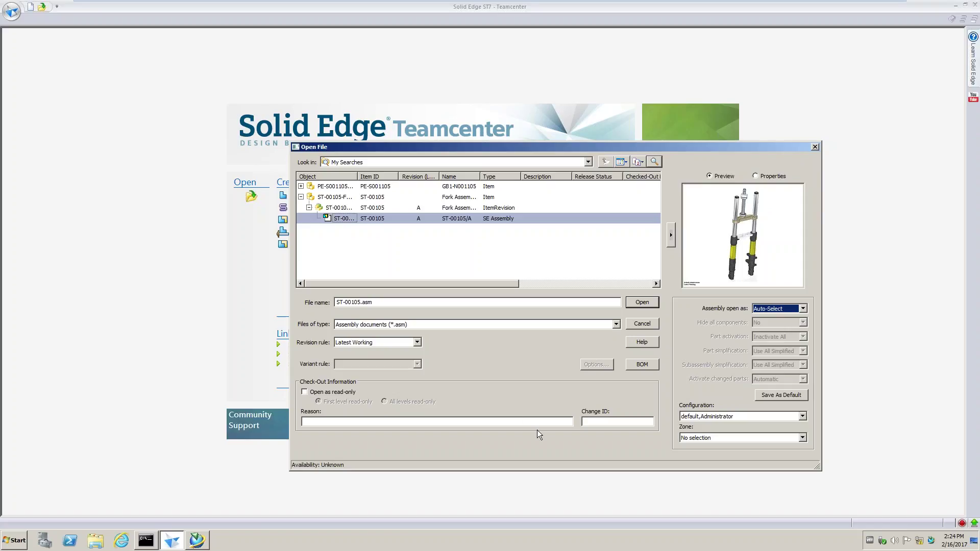
click(439, 420)
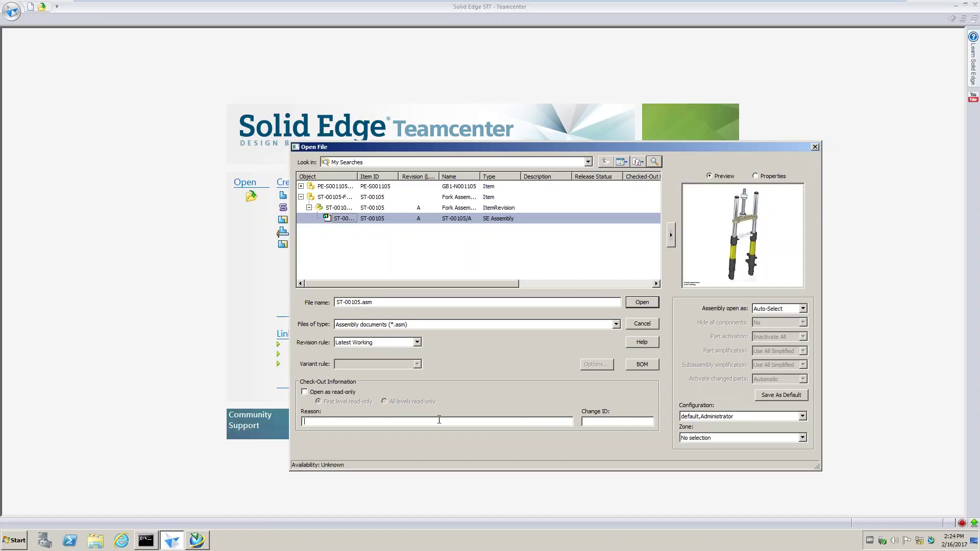
click(599, 422)
key(Return)
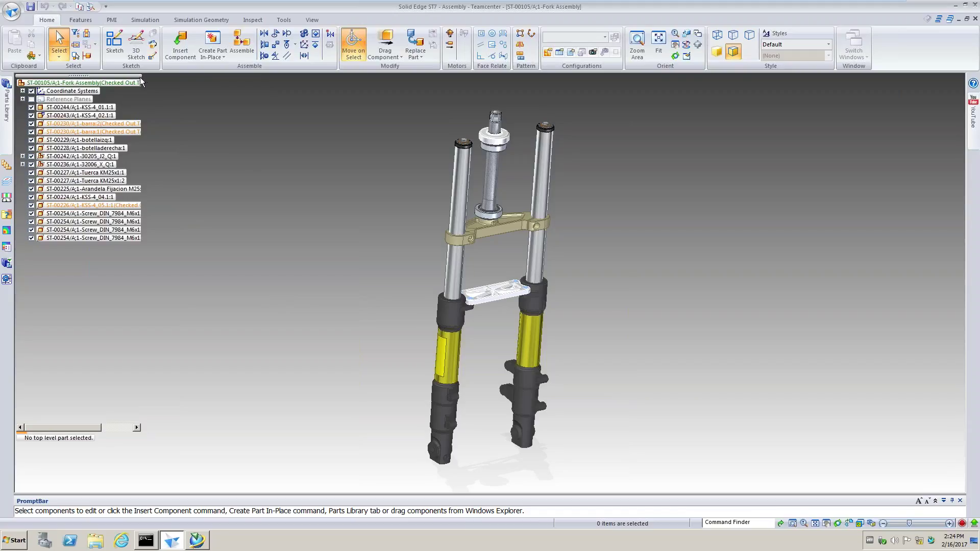
Step: Widen the component tree to show full names, and create revision B of the Fork Assembly
drag(140, 76, 238, 77)
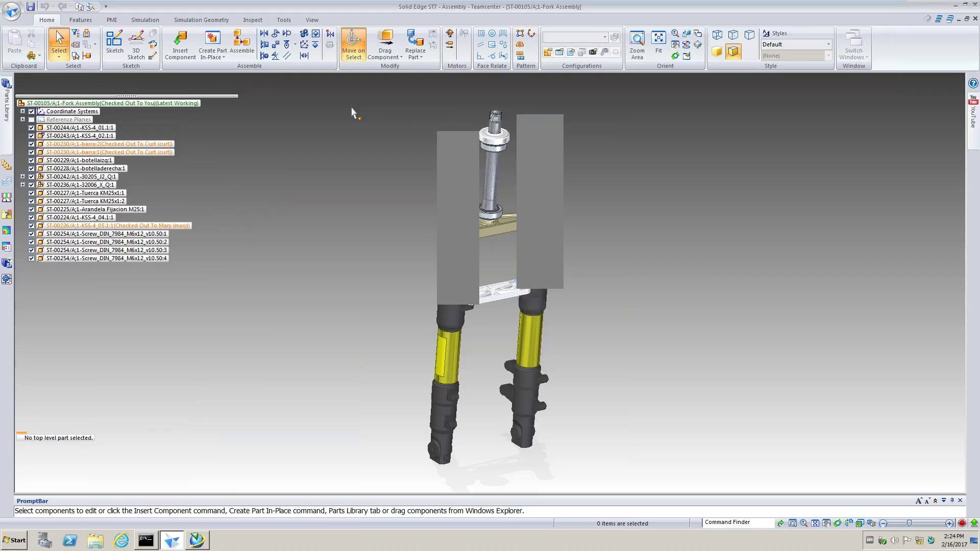
scroll(367, 148, up, 1)
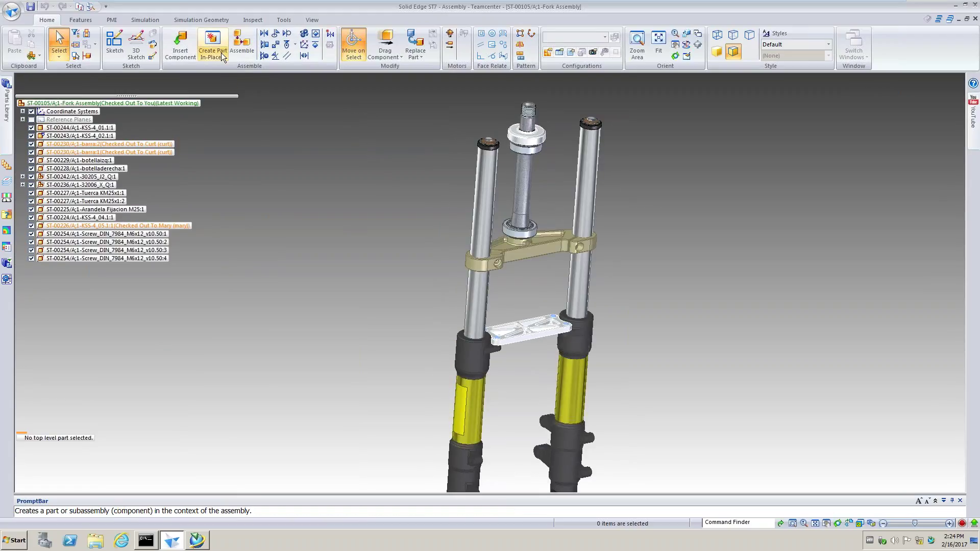
click(80, 6)
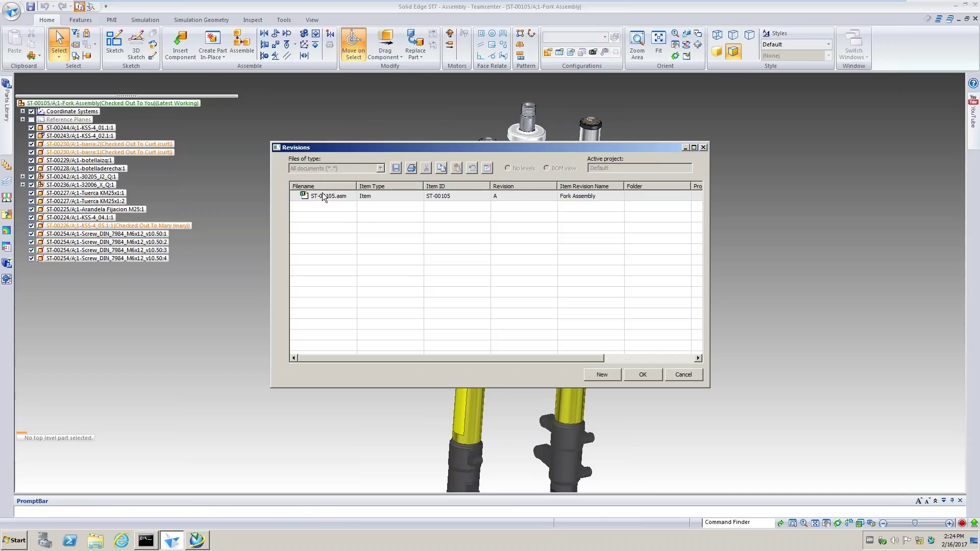
click(600, 374)
click(523, 301)
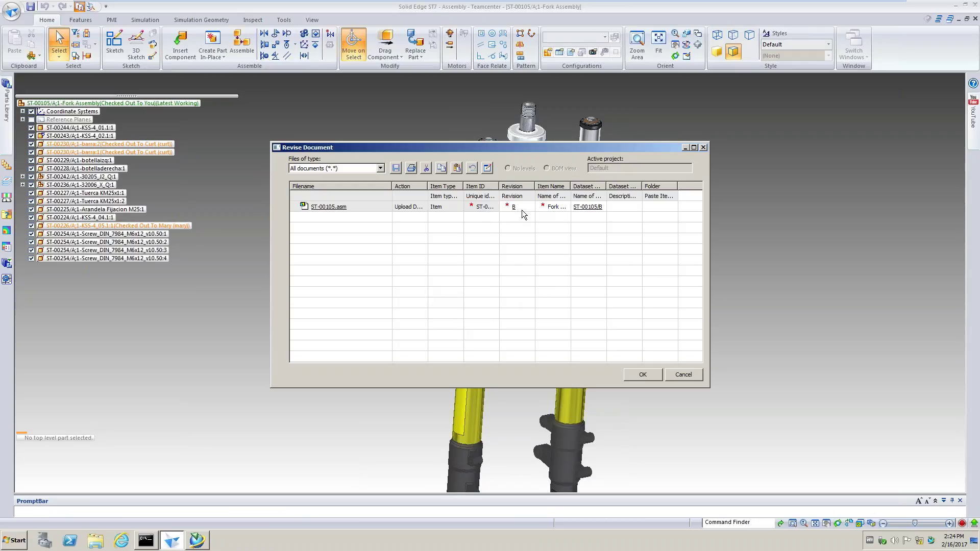
click(642, 376)
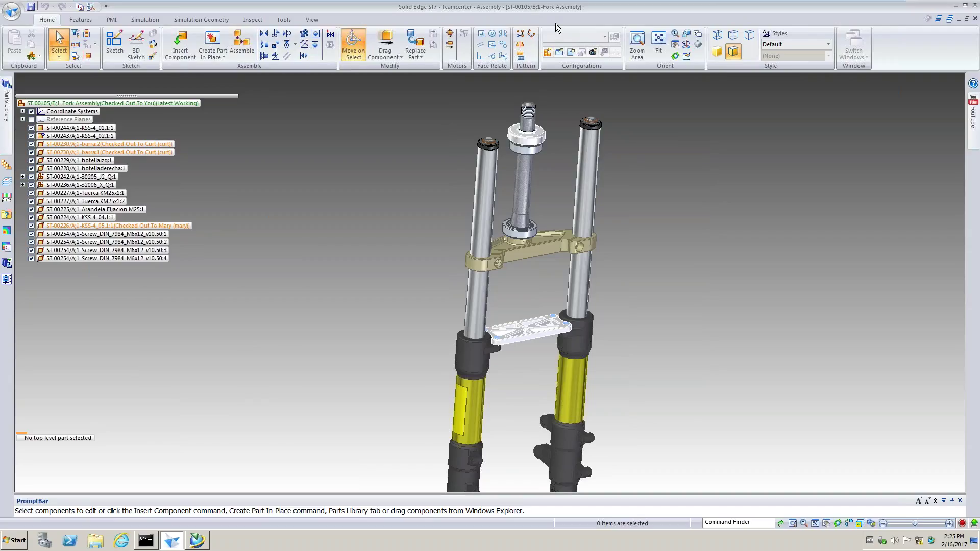
Step: Open the KSS-4_01.1 clamp for editing within the assembly and show the details of its read-only status
click(542, 254)
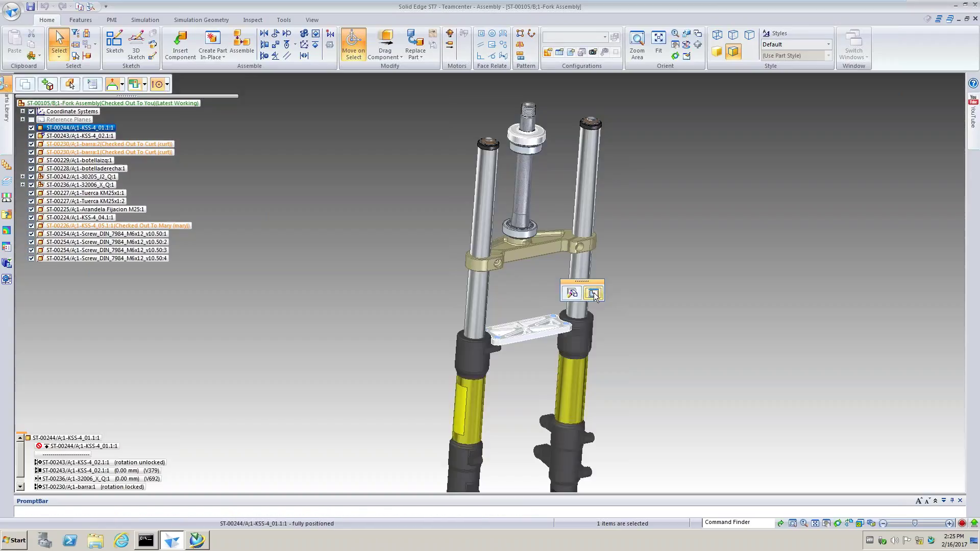
click(594, 294)
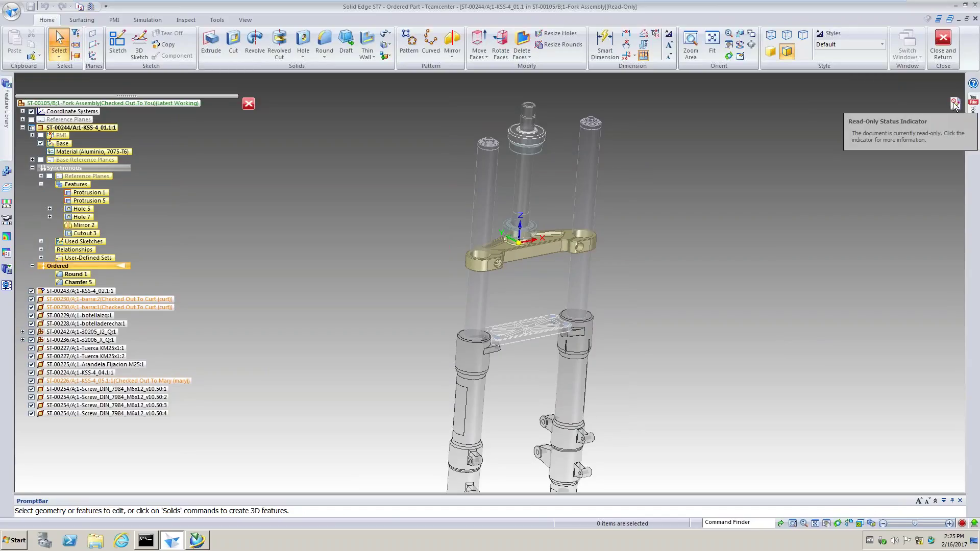
click(954, 105)
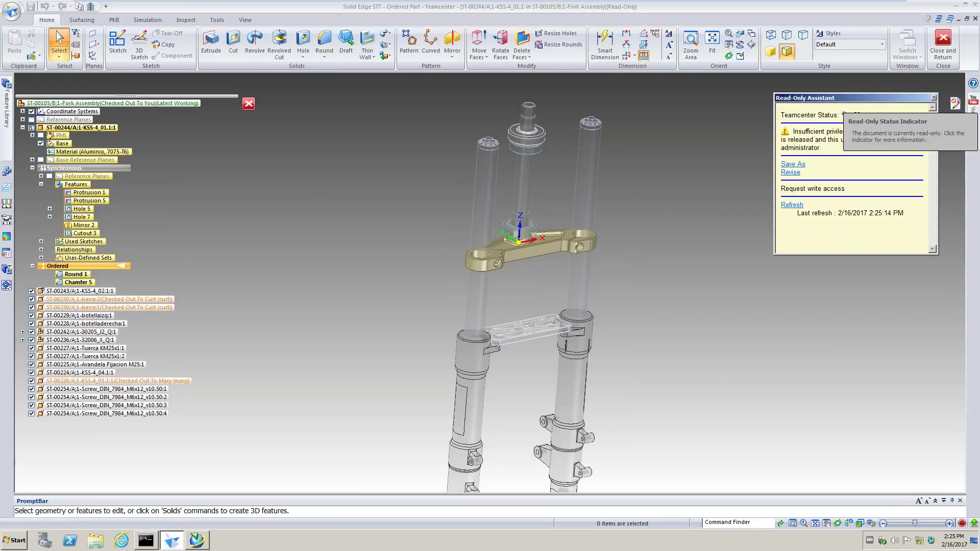
click(799, 176)
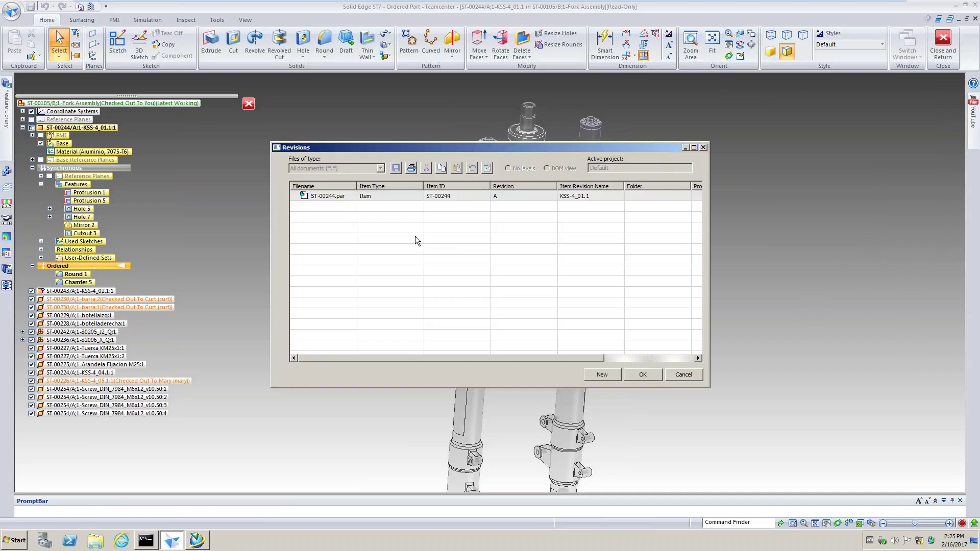
click(337, 195)
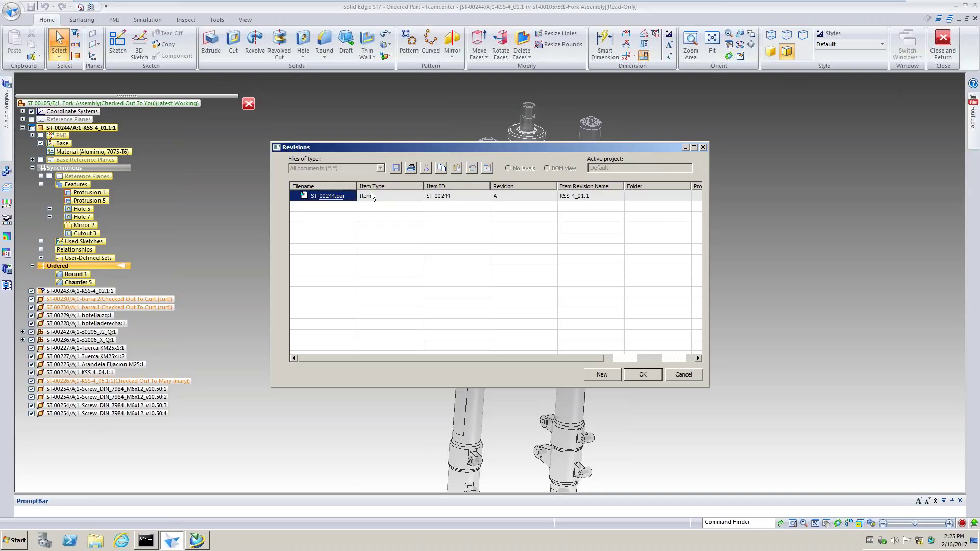
right_click(332, 196)
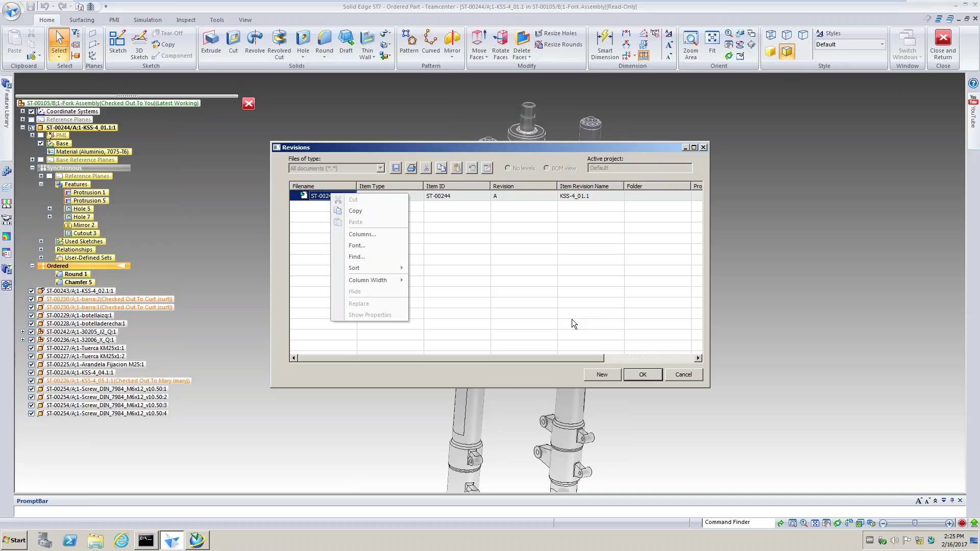
click(691, 376)
click(691, 376)
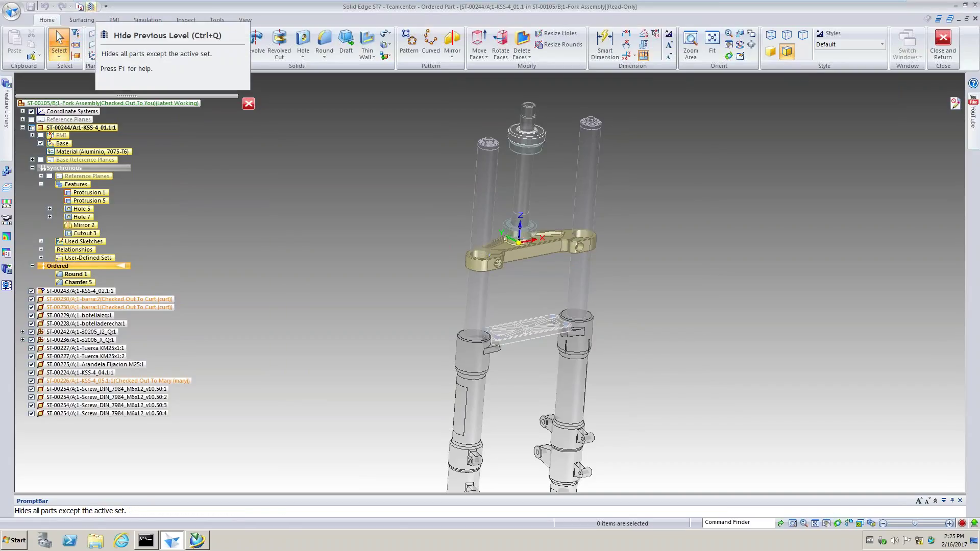
click(216, 20)
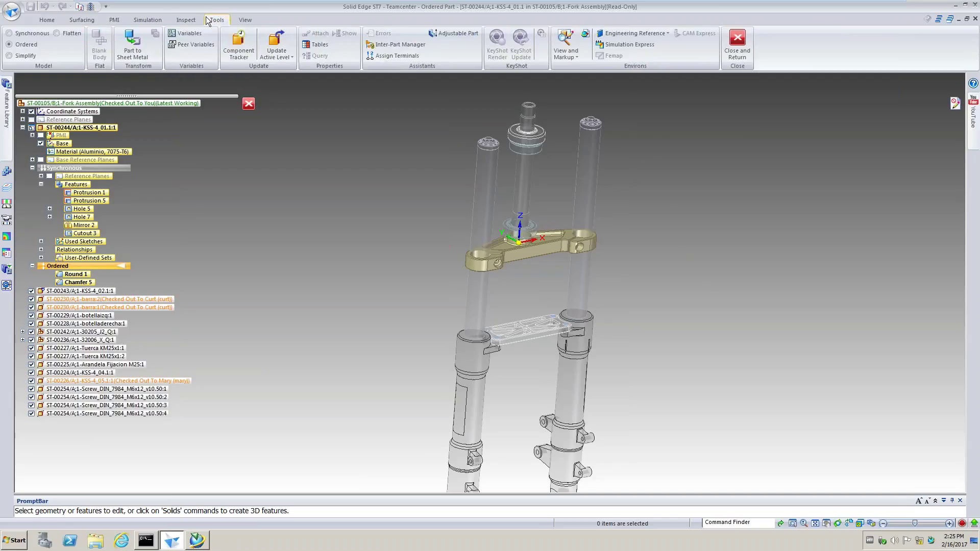
click(240, 20)
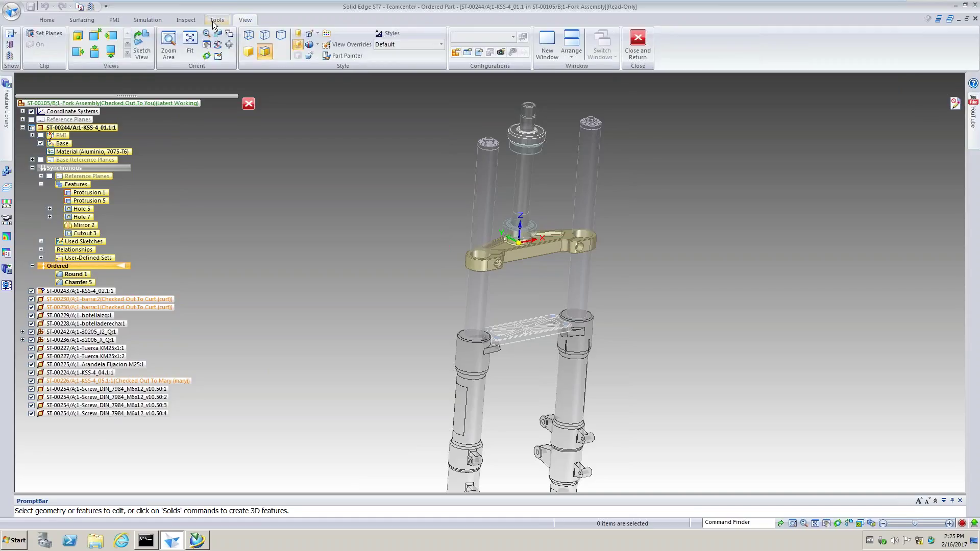
click(185, 20)
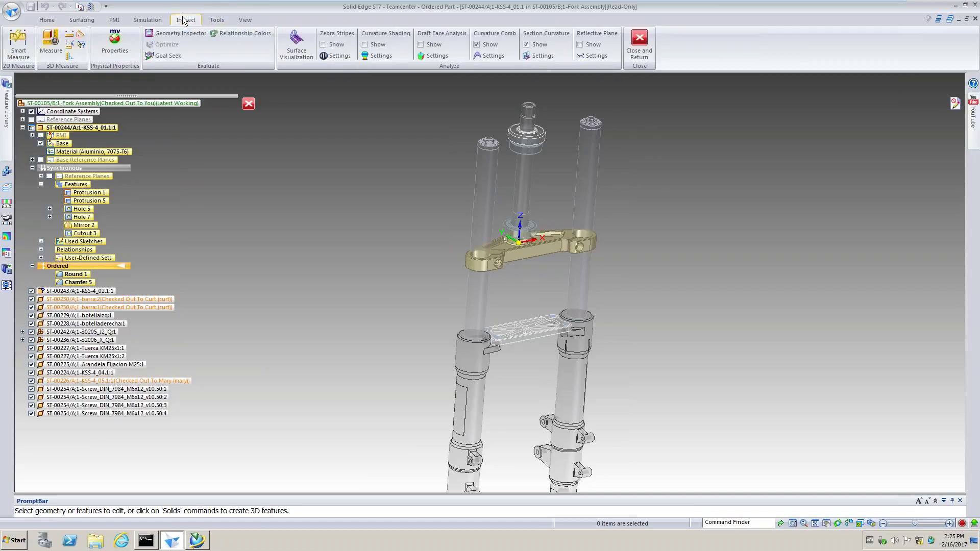
click(156, 21)
click(119, 19)
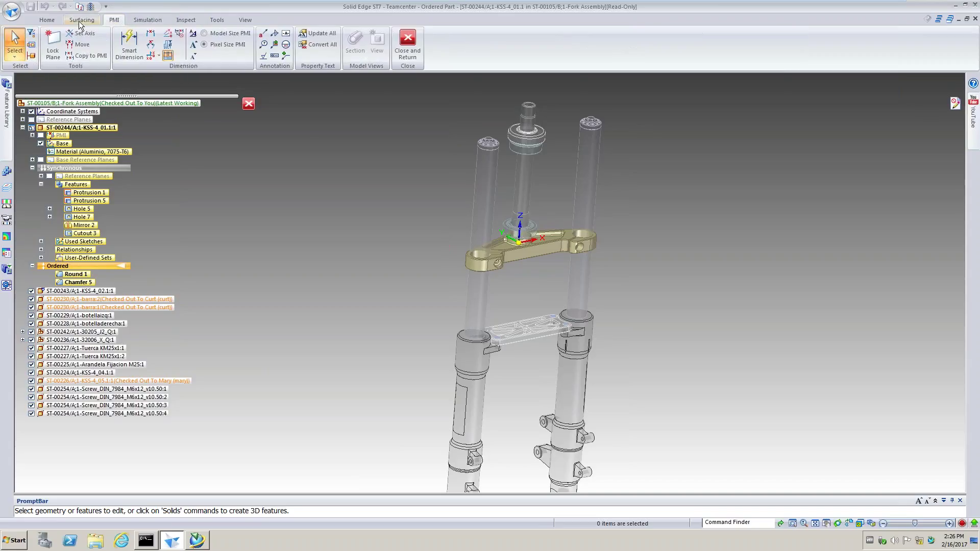
scroll(79, 20, up, 2)
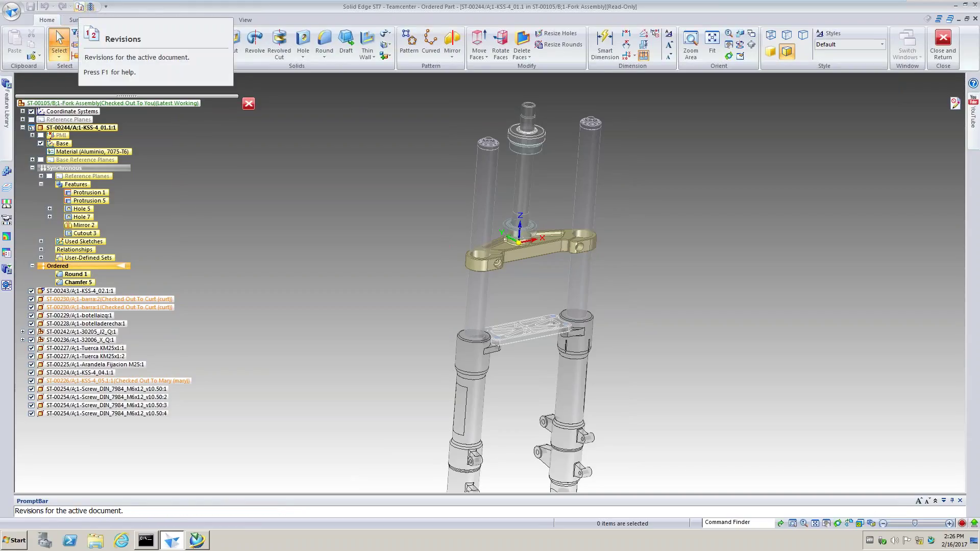
right_click(368, 260)
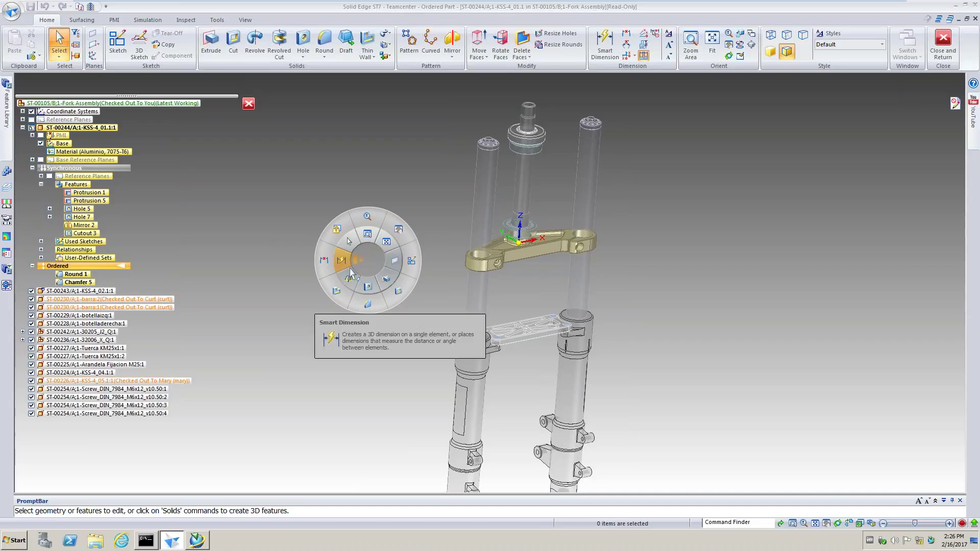
click(377, 258)
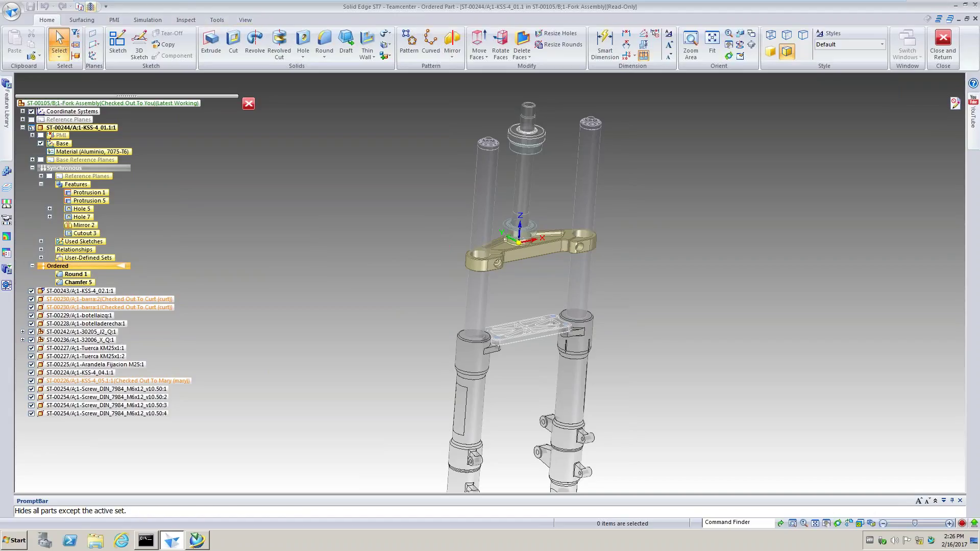
Step: Hide all components except the clamp, and create revision B of ST-00244.par together with its drawing ST-00244.dft
click(91, 6)
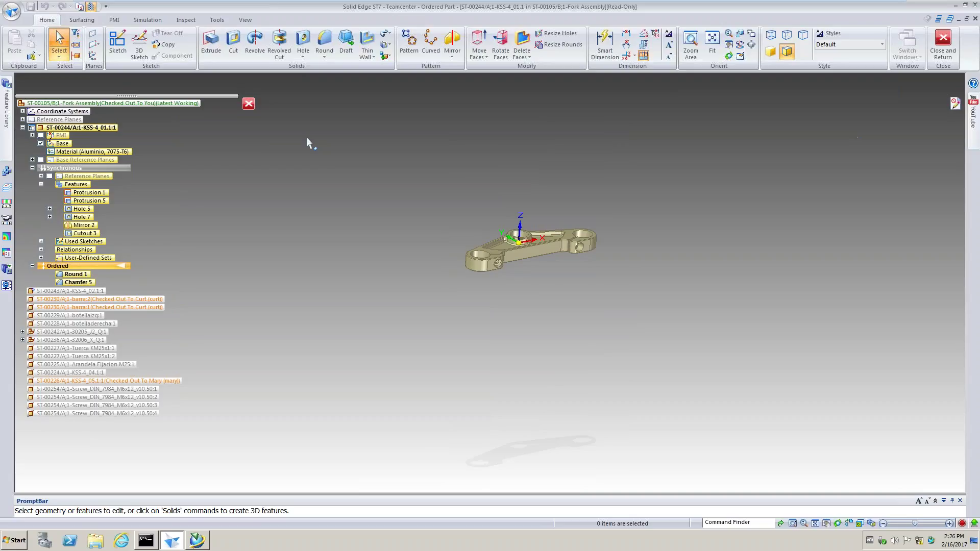
click(79, 7)
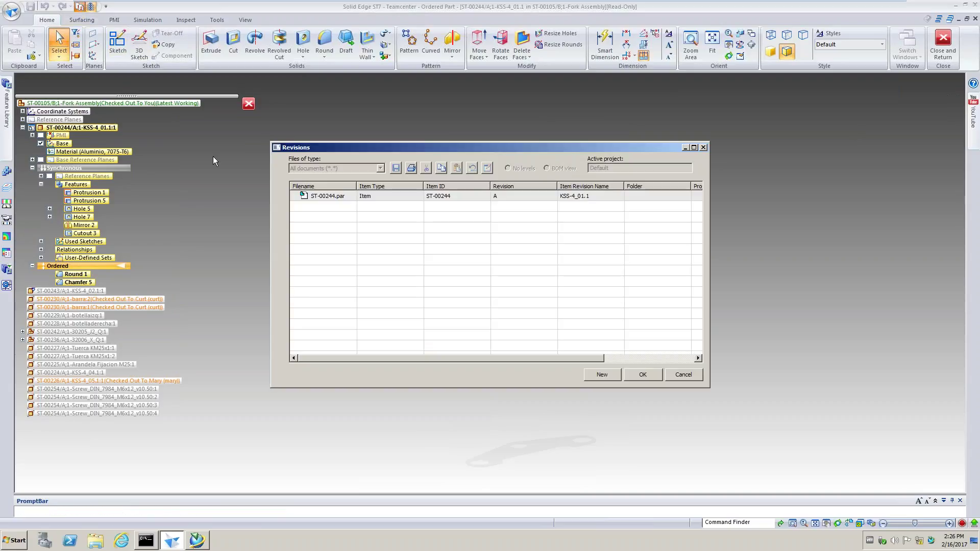
click(327, 200)
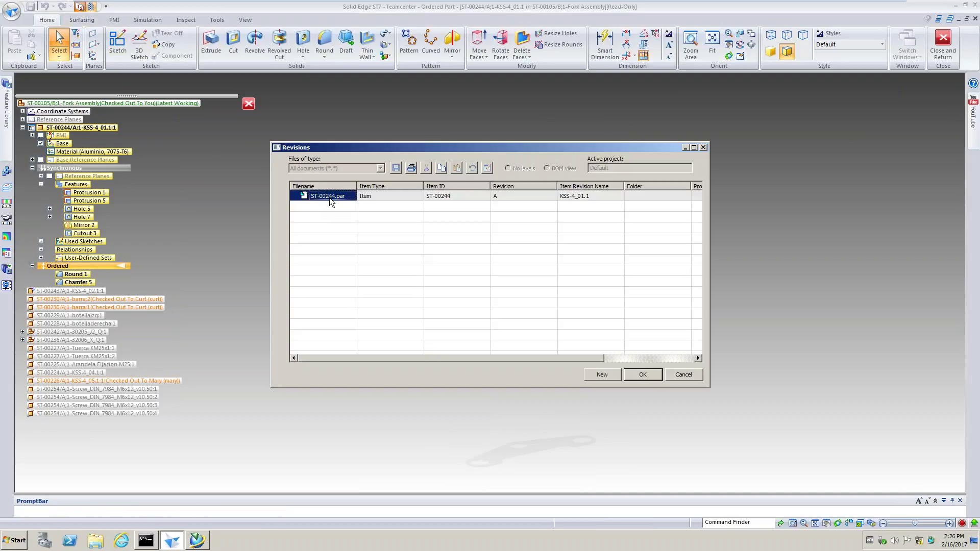
click(601, 375)
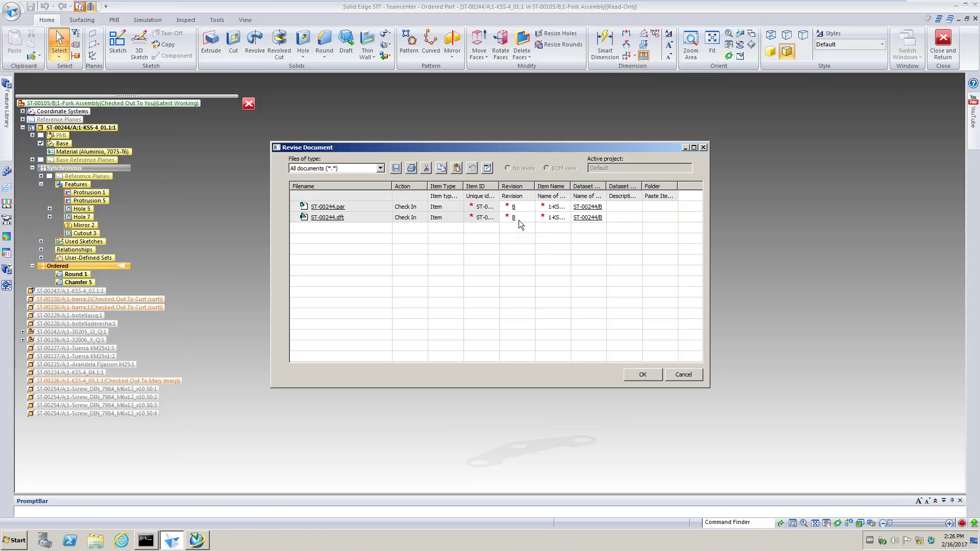
click(643, 375)
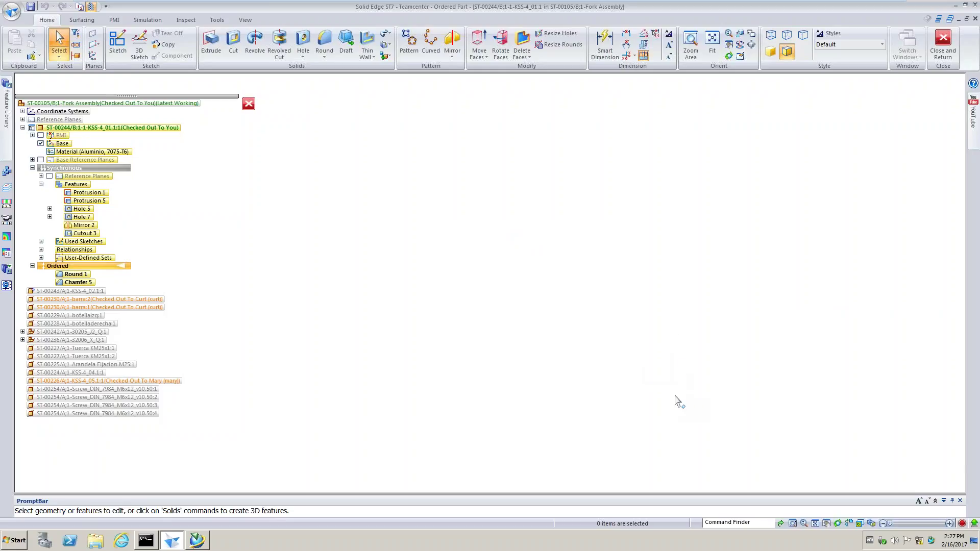
Step: Move the clamp's central 30 mm cylindrical bore 15 mm outward, away from the two side holes, and return to the assembly
scroll(628, 324, up, 3)
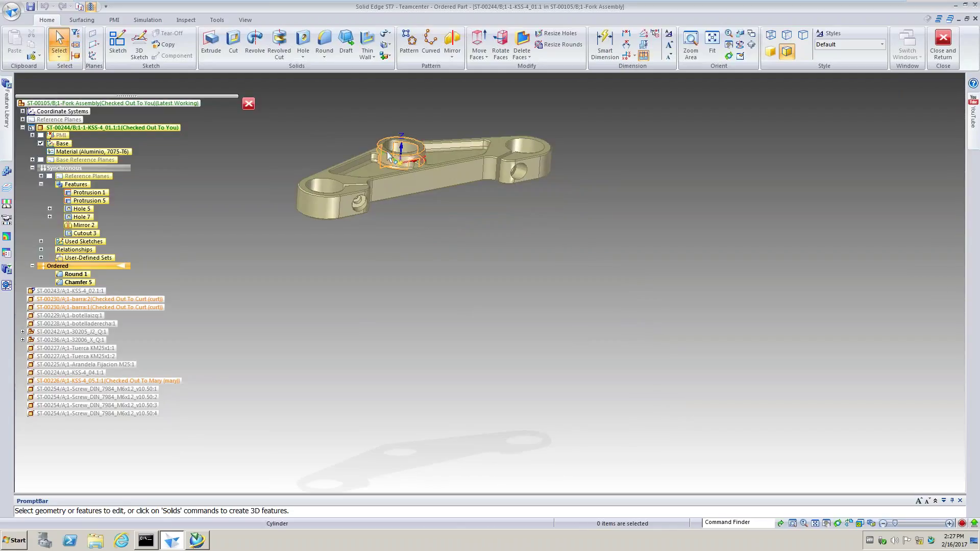
click(397, 145)
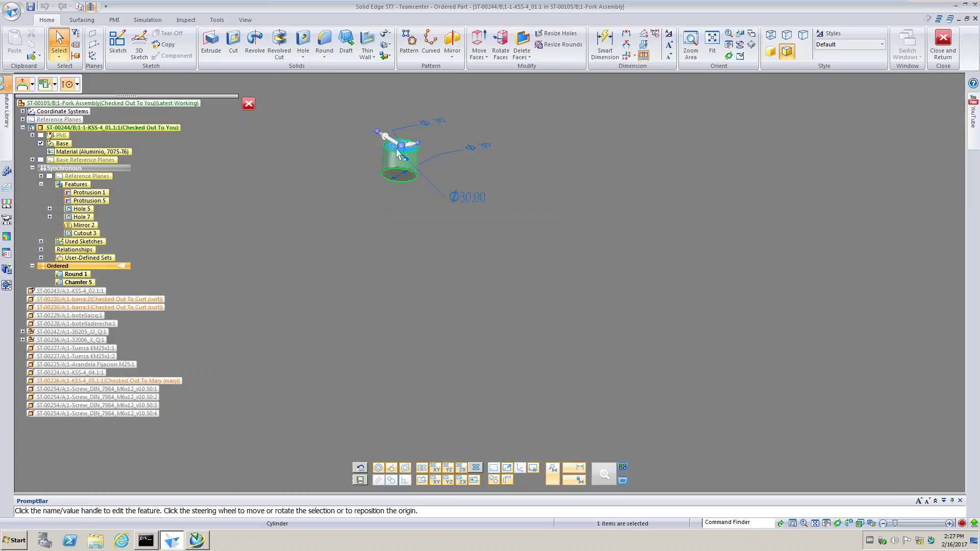
click(393, 141)
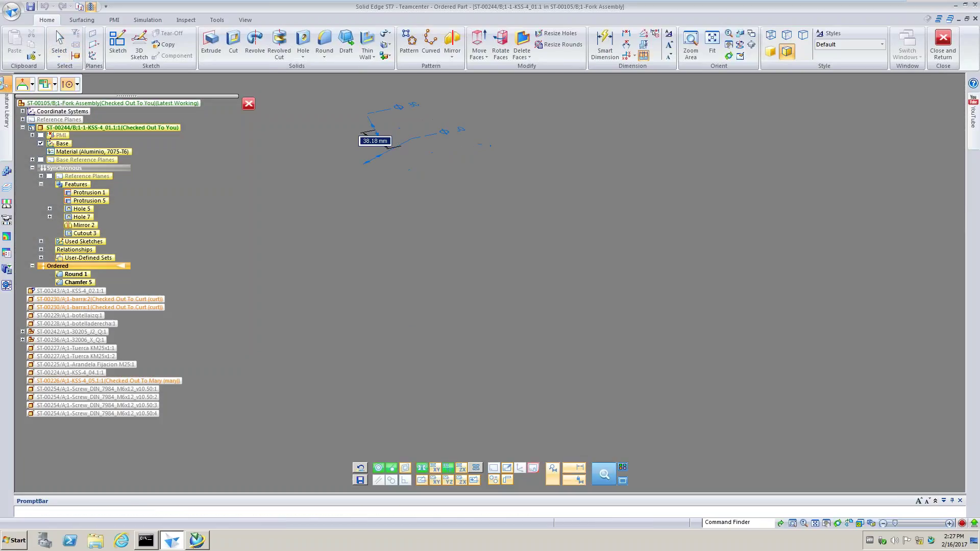
text(15)
key(Return)
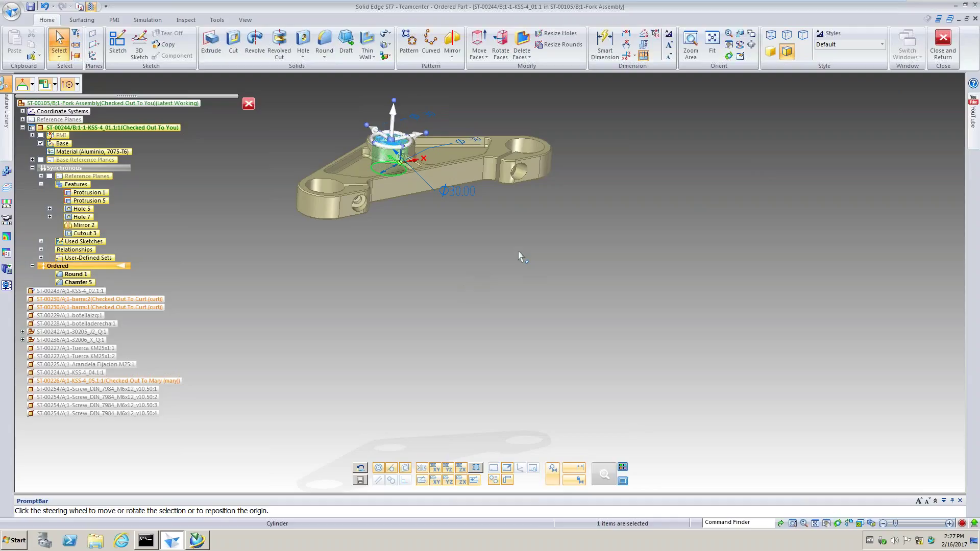
click(248, 103)
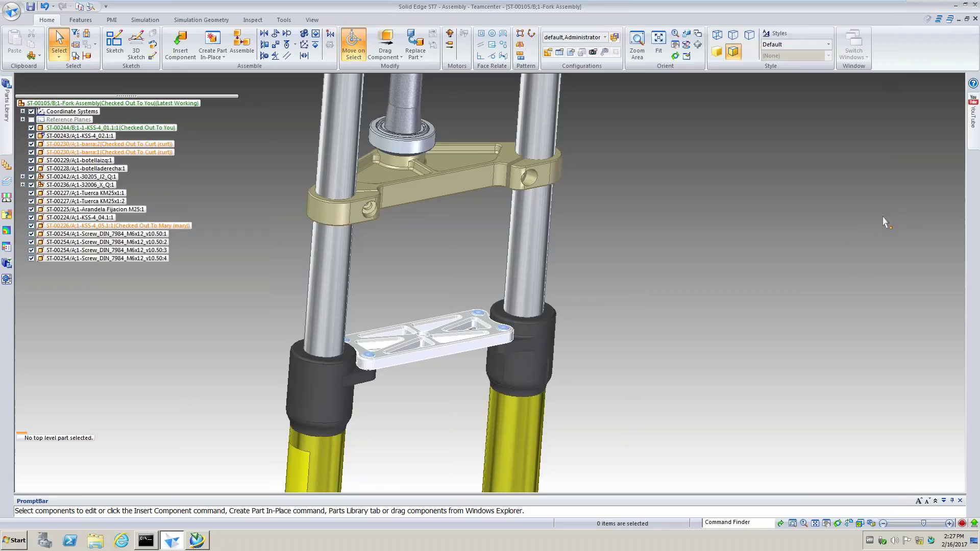
Step: Run Where Used on the revised clamp and open its revision B drawing ST-00244.dft, acknowledging the out-of-date views notice
click(447, 198)
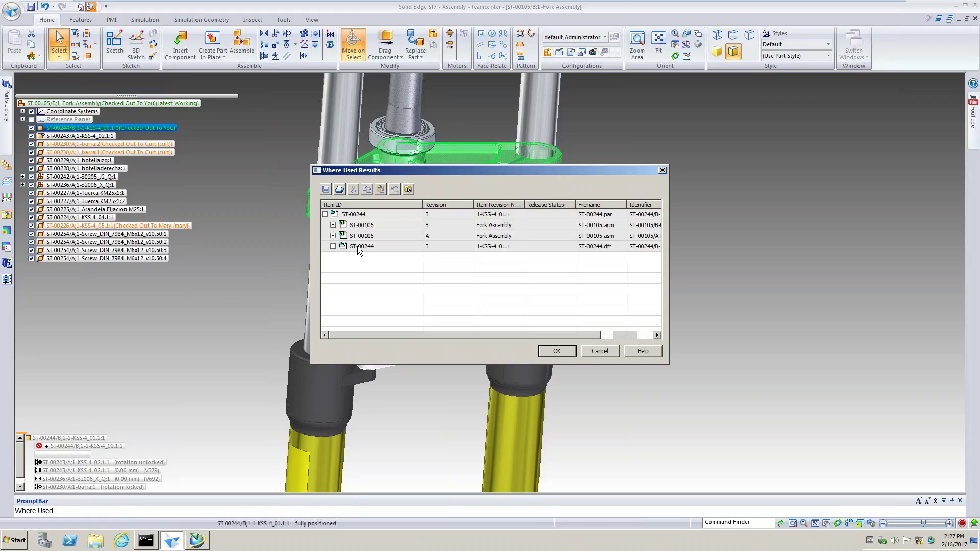
click(357, 245)
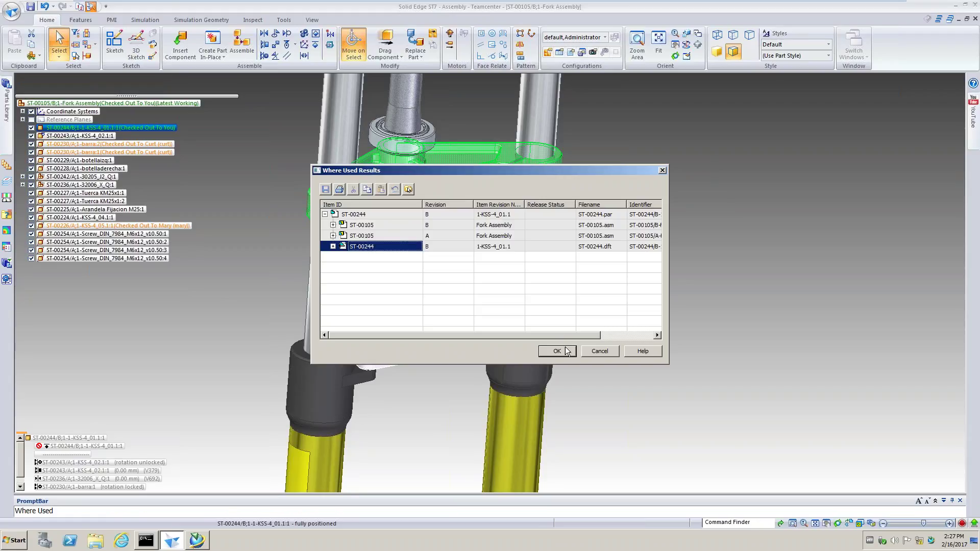
click(569, 350)
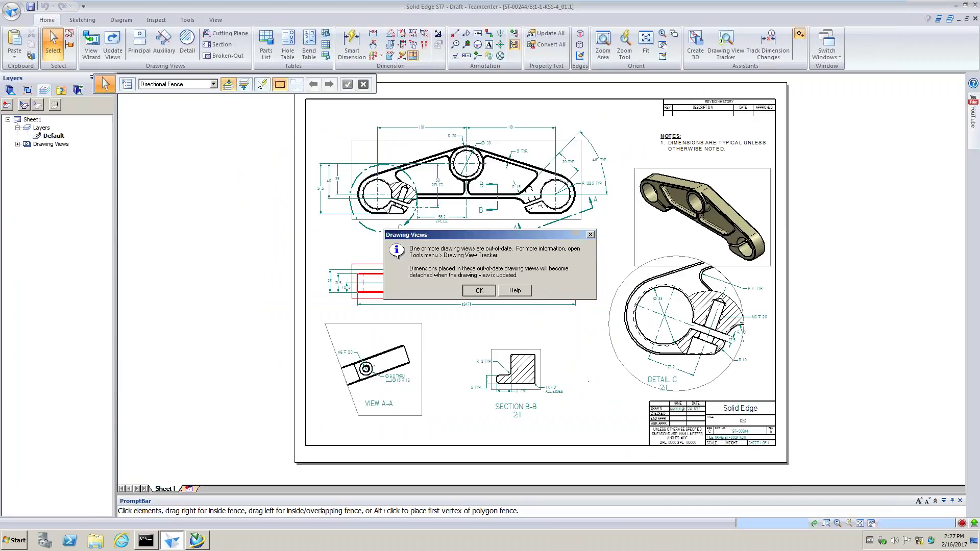
click(480, 290)
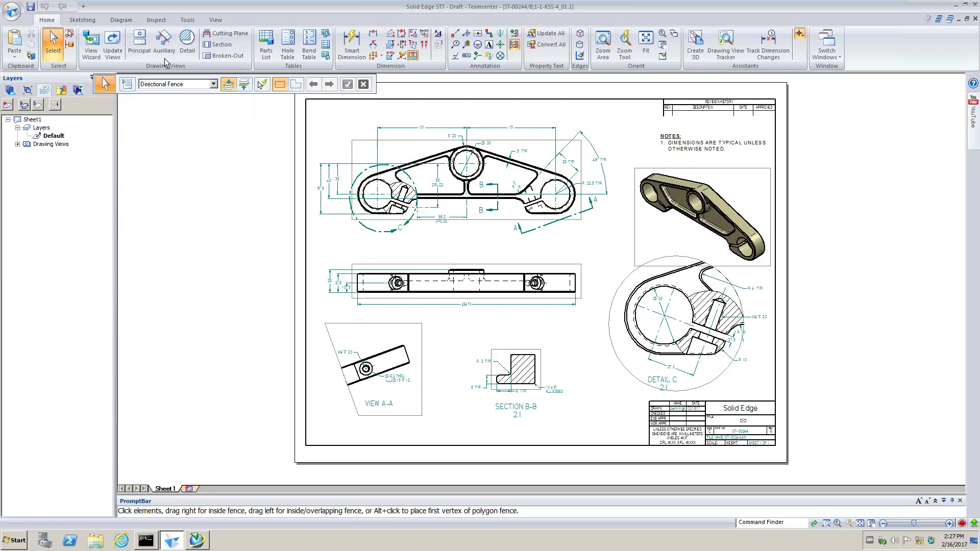
Step: Update the out-of-date drawing views and move the Dimension Tracker report clear of the drawing
click(114, 42)
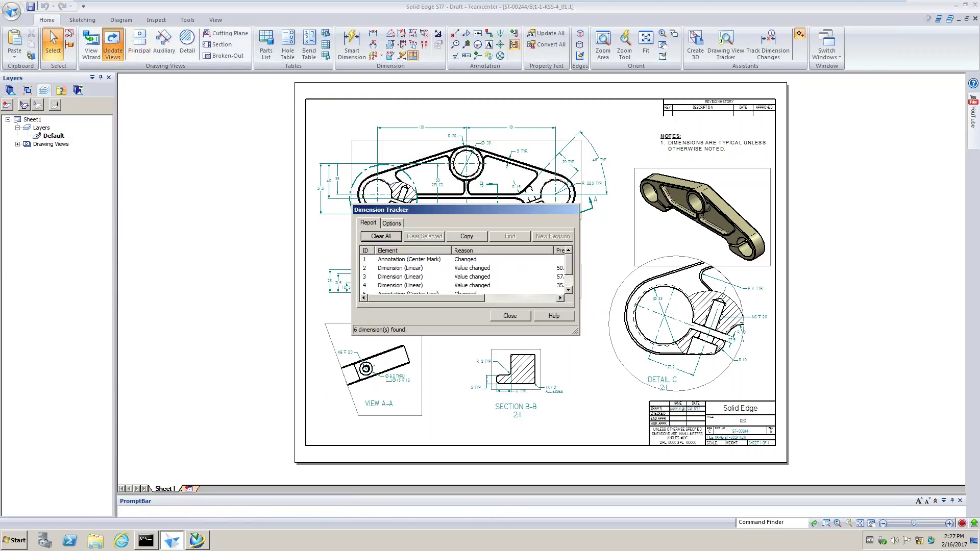
drag(449, 212, 243, 256)
drag(357, 254, 264, 268)
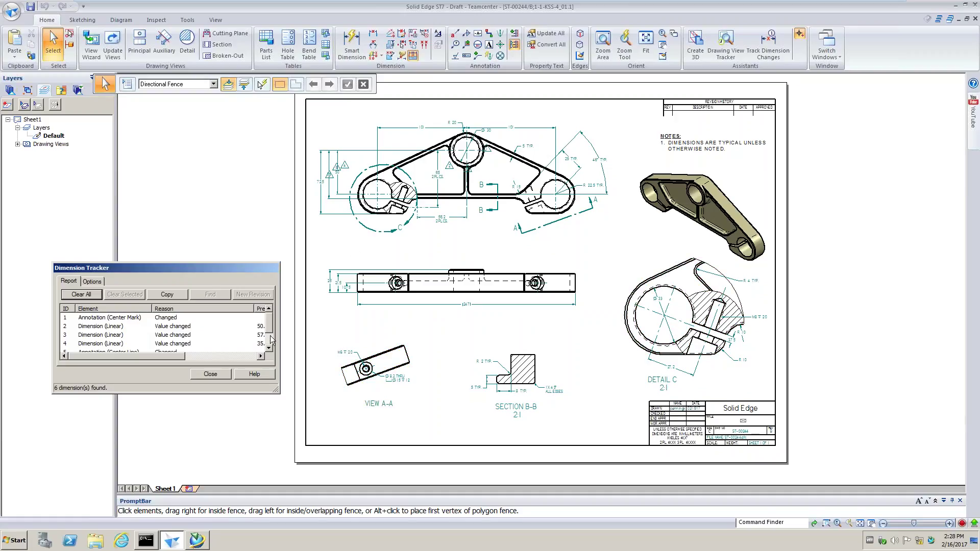
Step: Review the previous and current values in the widened Dimension Tracker report, and save and check in the revision B drawing ST-00244.dft
drag(279, 340, 475, 340)
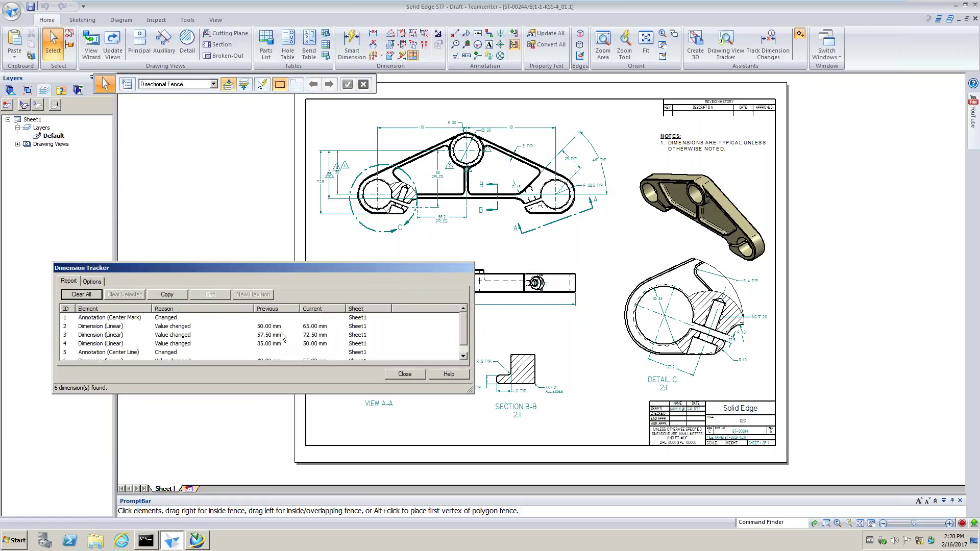
click(418, 376)
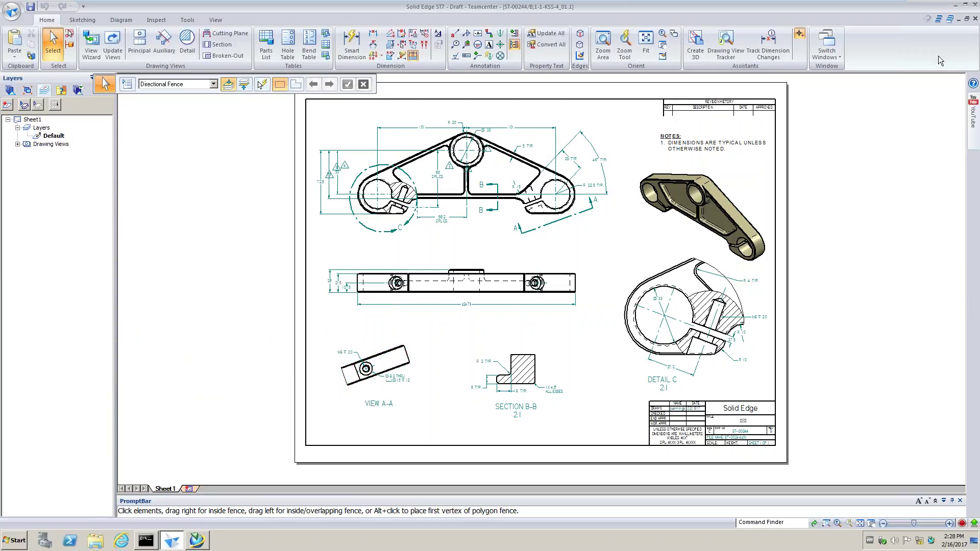
key(ctrl+s)
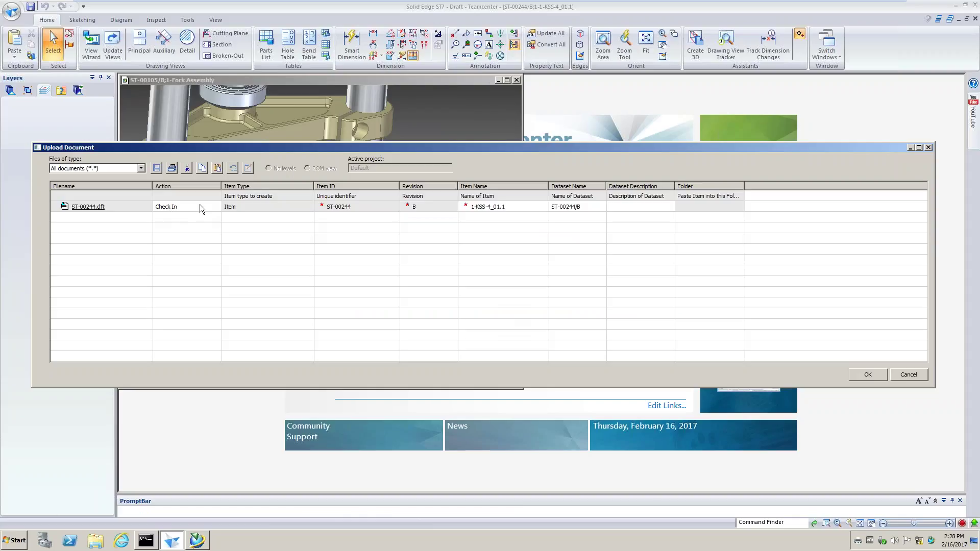
click(879, 378)
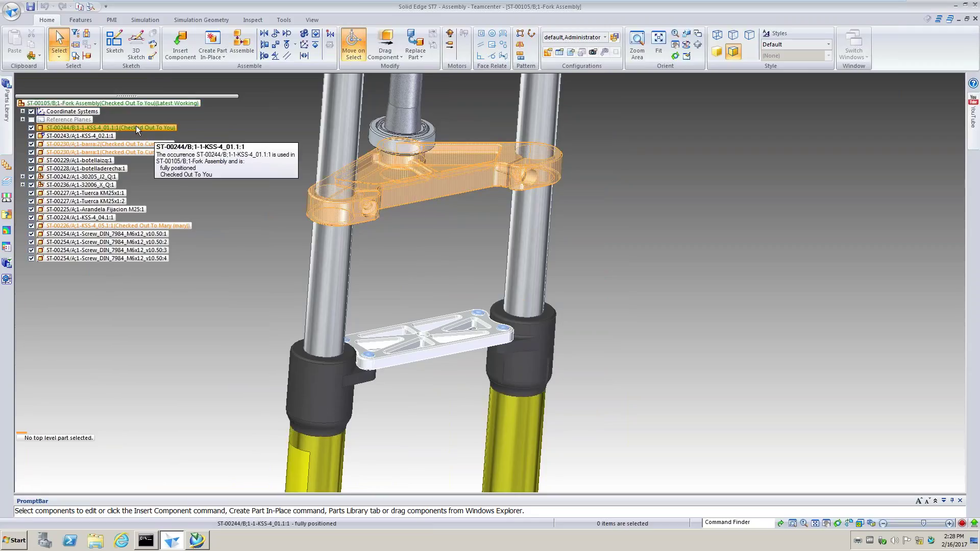
click(136, 125)
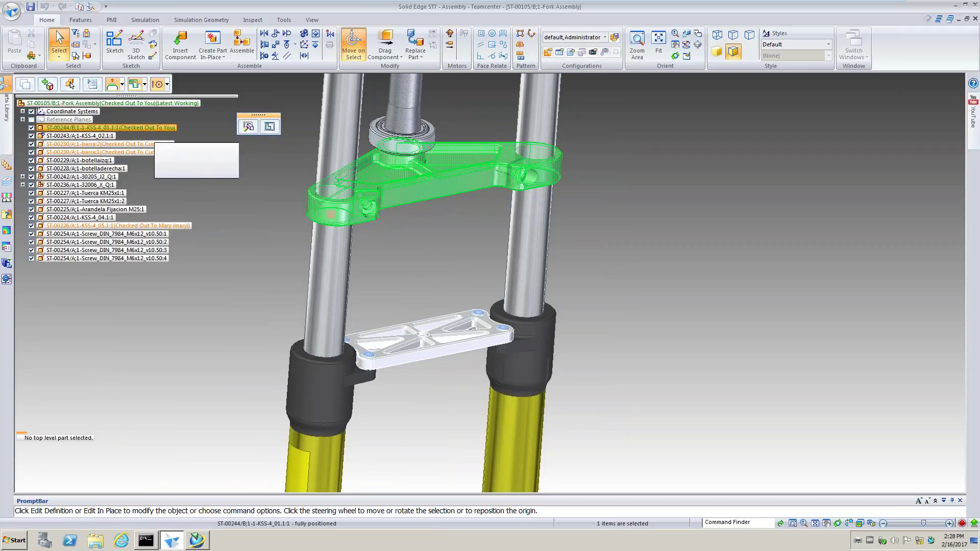
right_click(137, 128)
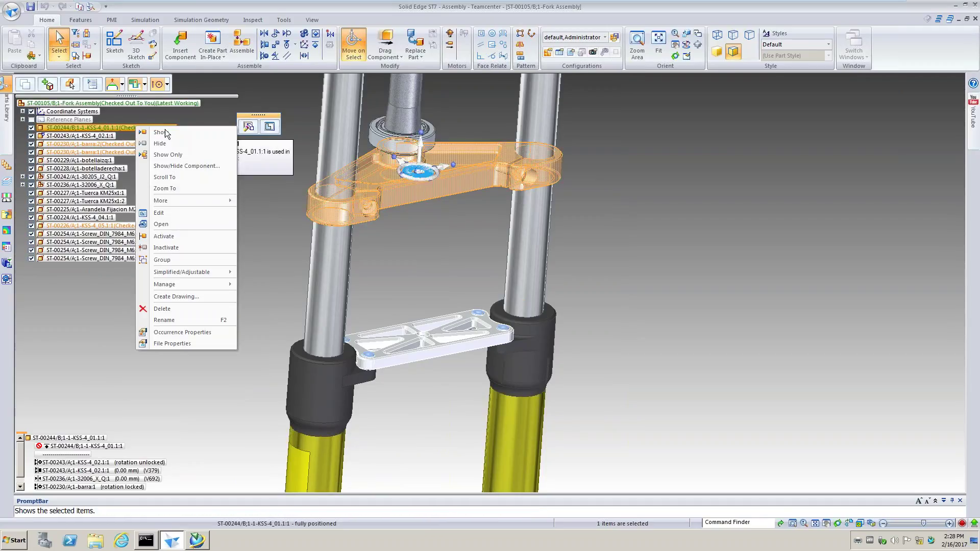
mouse_move(204, 274)
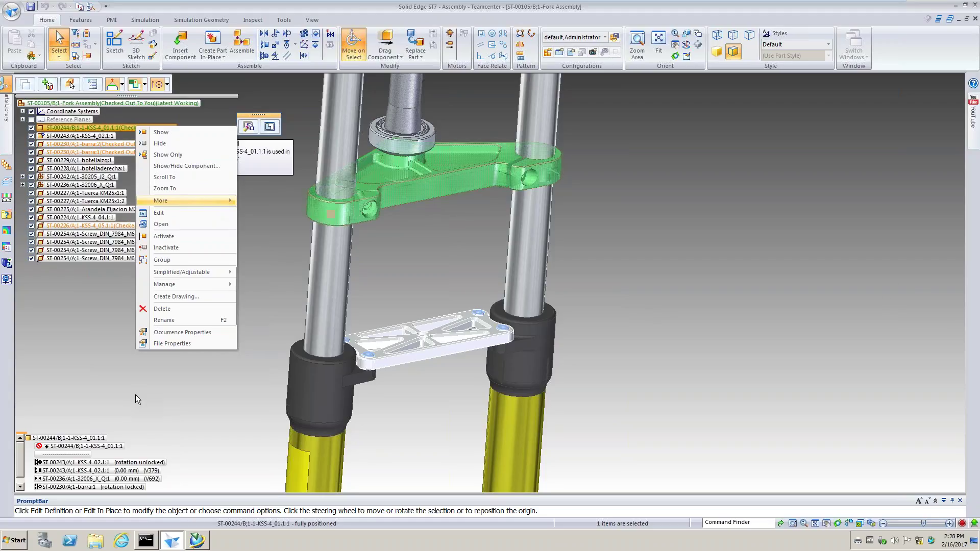
click(869, 289)
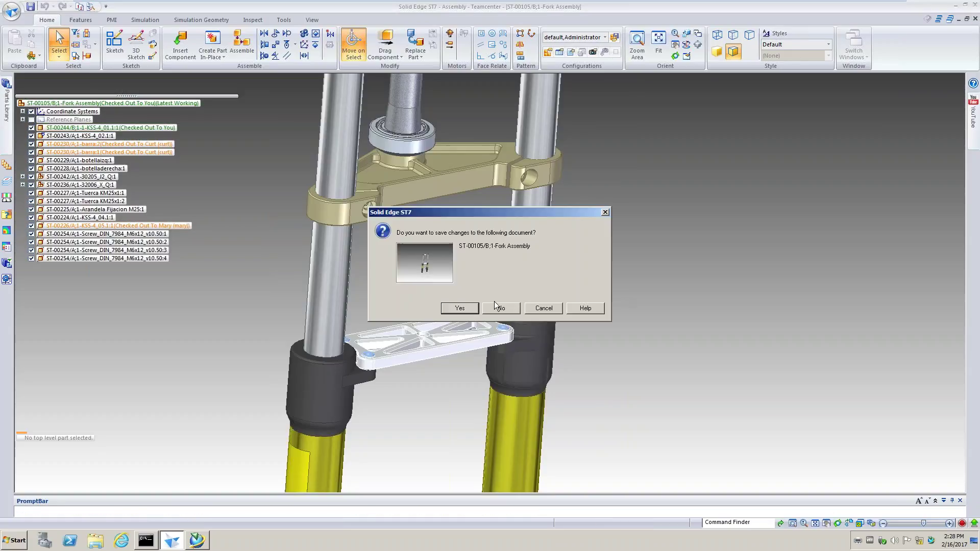
Step: Close the Fork Assembly with its changes saved, and check in ST-00105.asm and the clamp part ST-00244.par
click(460, 308)
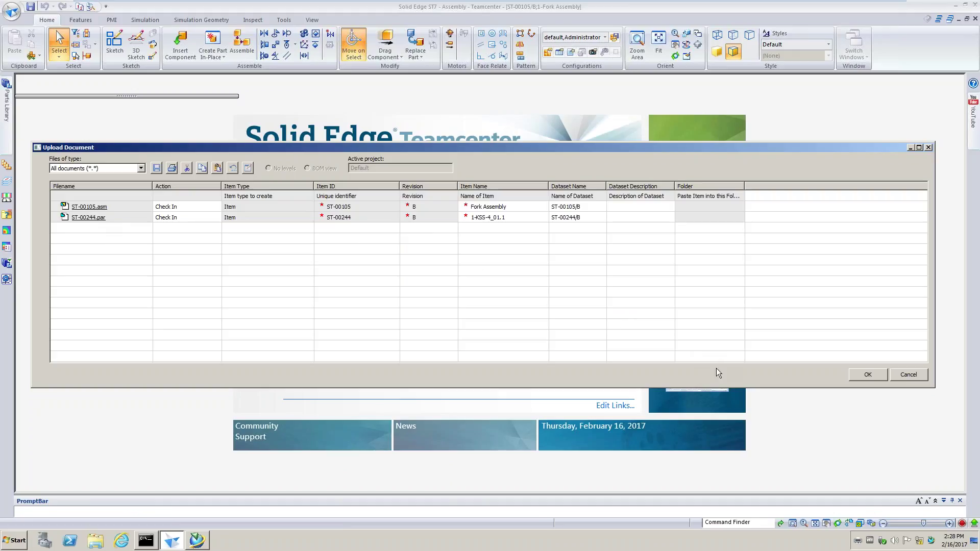
click(872, 376)
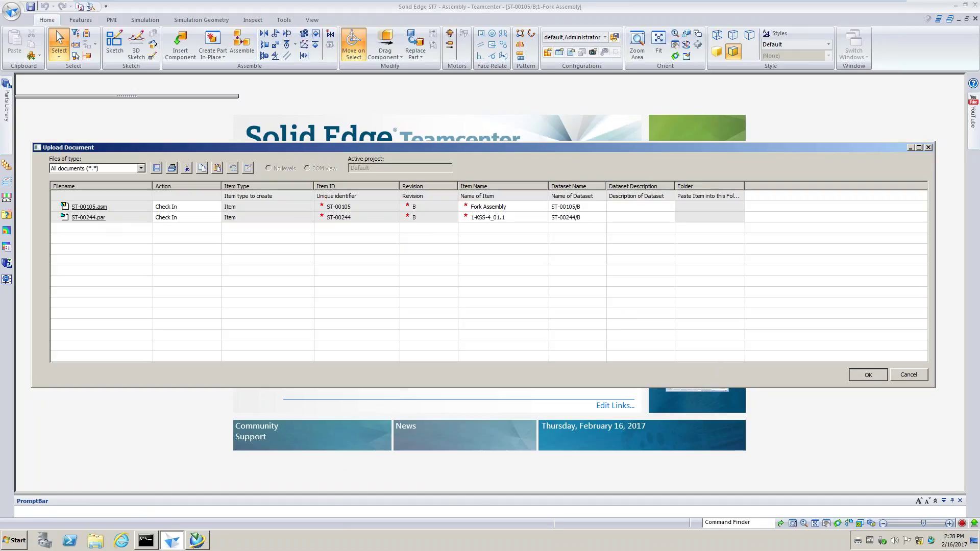